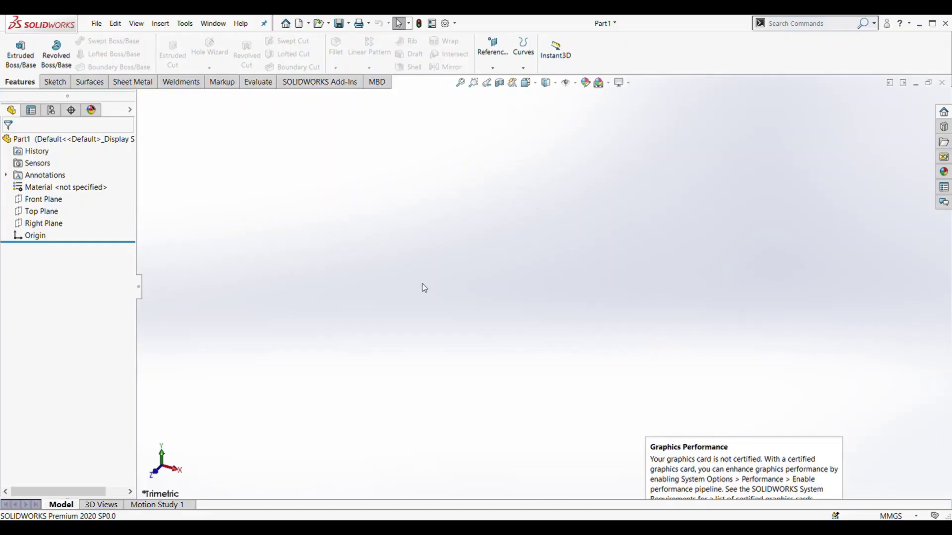
- Open a new sketch on the Top Plane with the line tool set for construction geometry
click(41, 213)
click(60, 155)
click(103, 42)
click(114, 67)
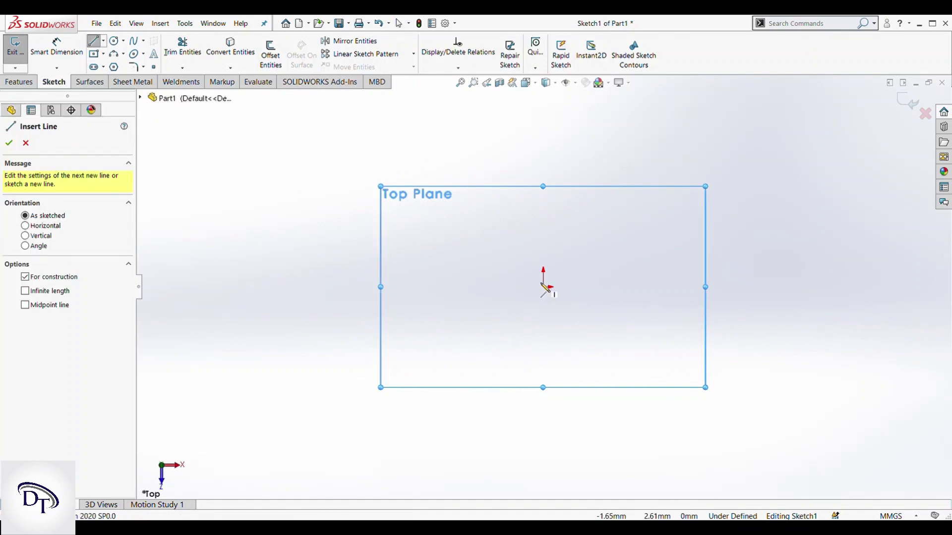
- Draw a horizontal line from the origin and dimension it 250 mm
click(105, 48)
click(545, 287)
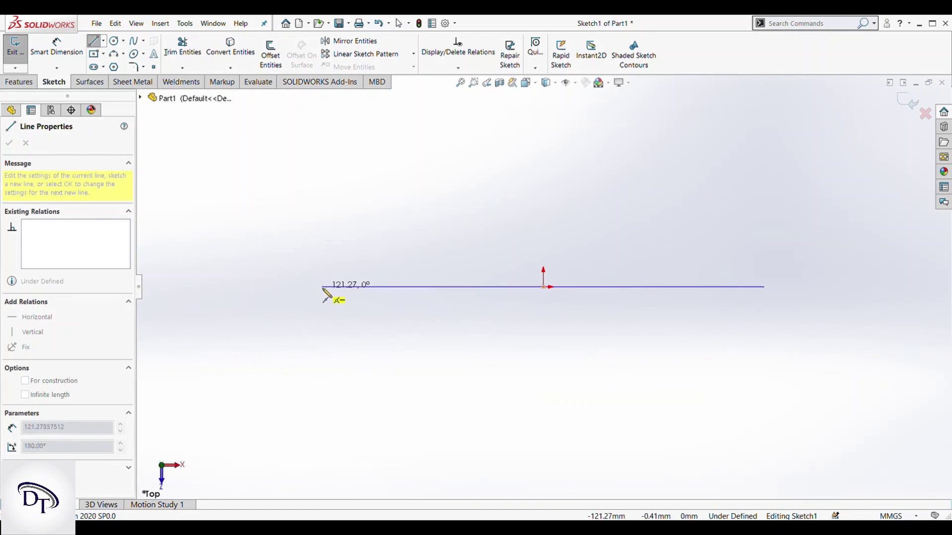
click(323, 287)
key(d)
click(525, 288)
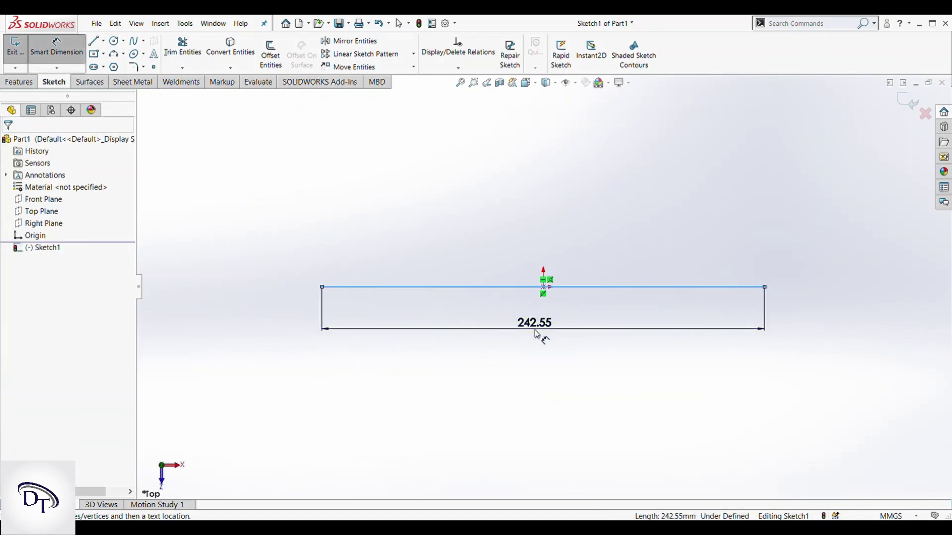
click(536, 333)
text(250)
key(Return)
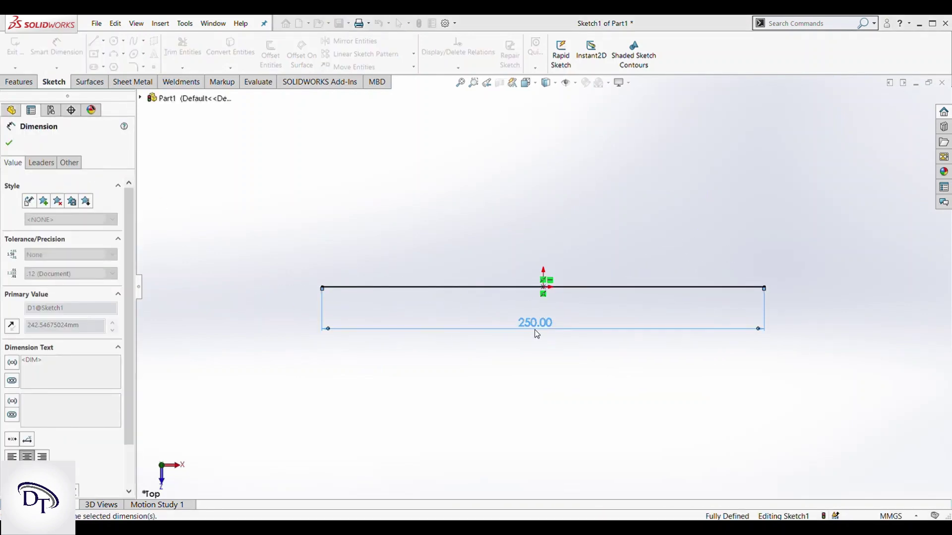
key(Escape)
key(Escape)
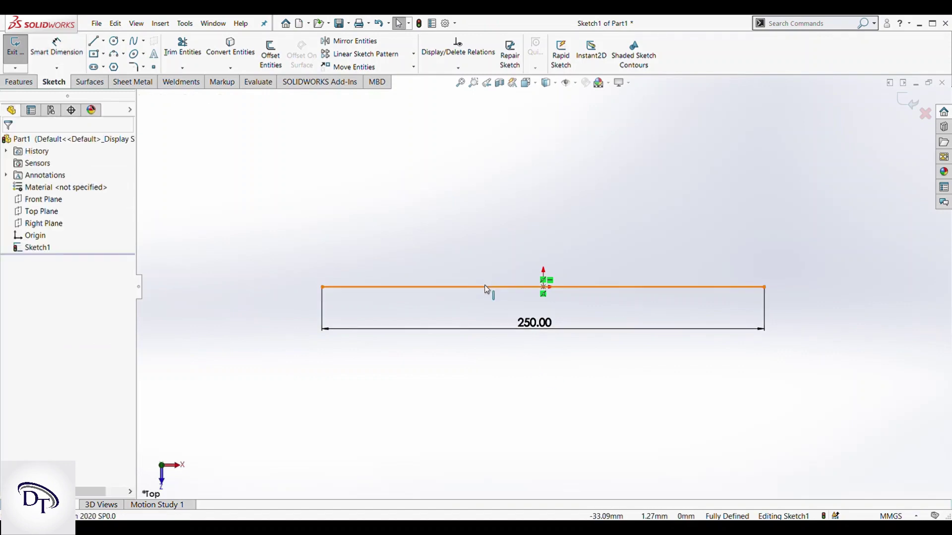
- Convert the 250 mm horizontal line into a construction centreline
click(485, 287)
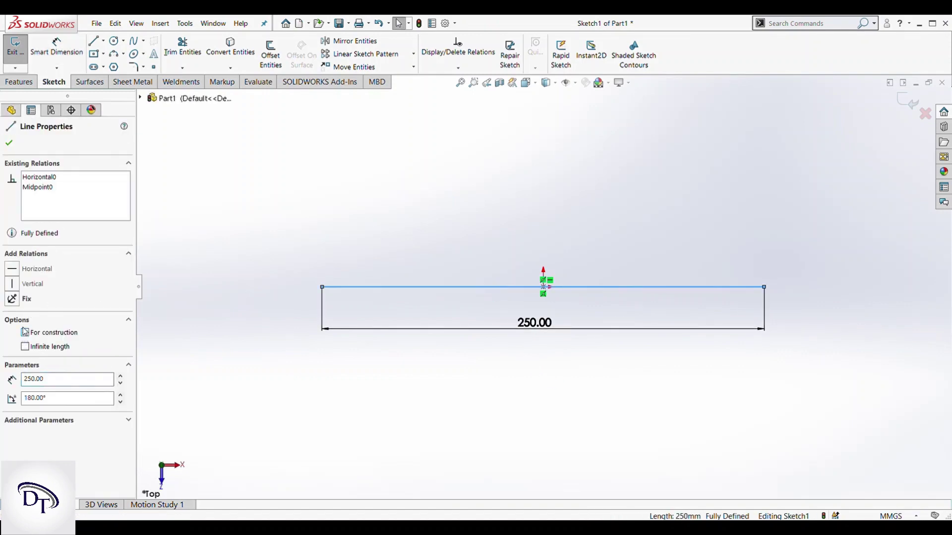
click(10, 146)
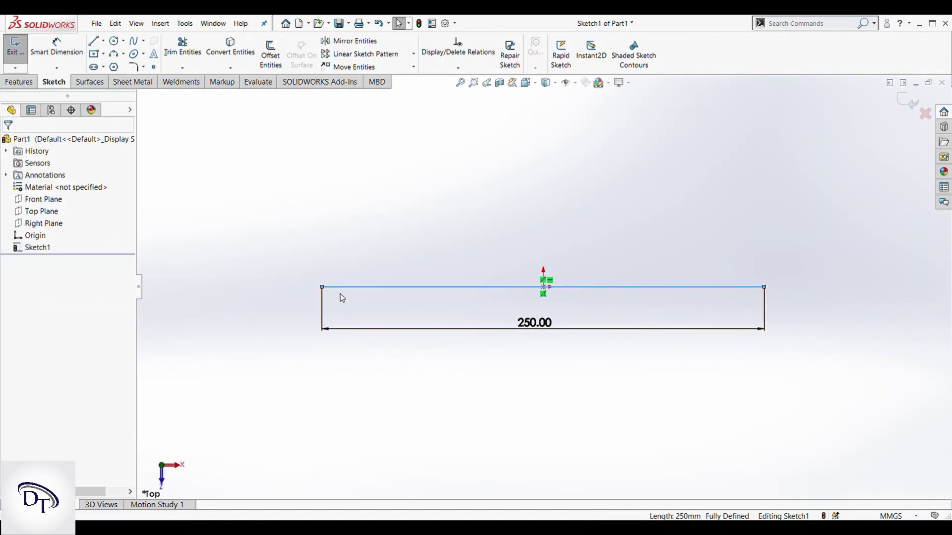
click(373, 288)
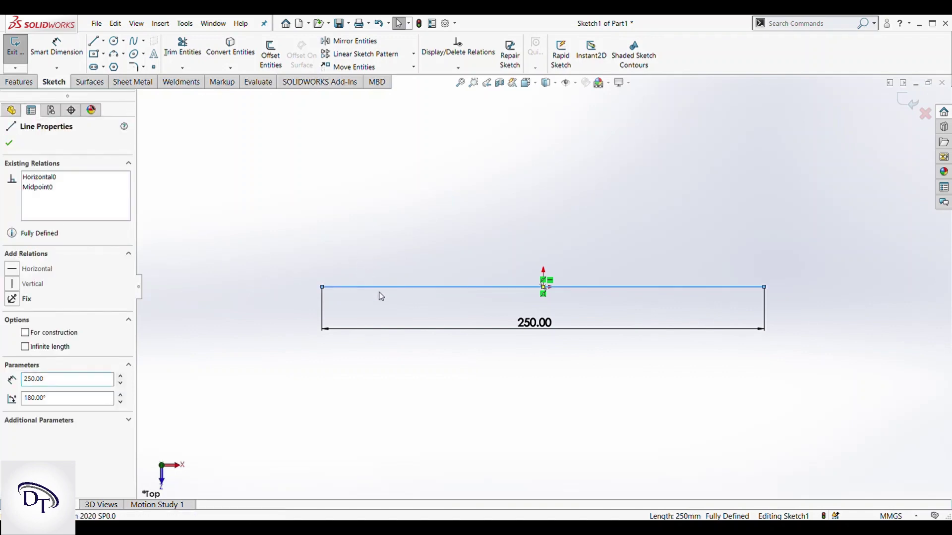
click(427, 293)
- Draw a vertical line up from the centreline's left end and dimension it 250 mm
click(94, 41)
click(322, 287)
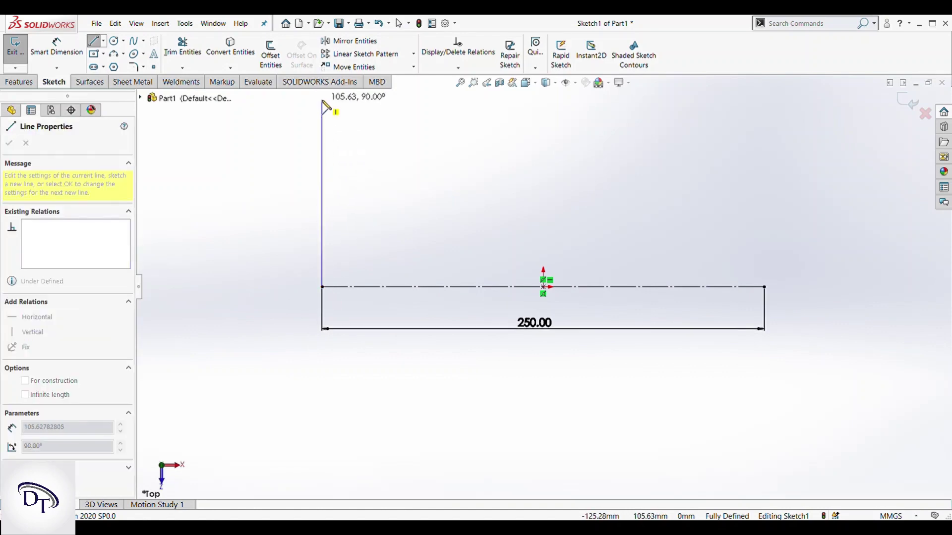
click(322, 99)
key(Escape)
click(57, 49)
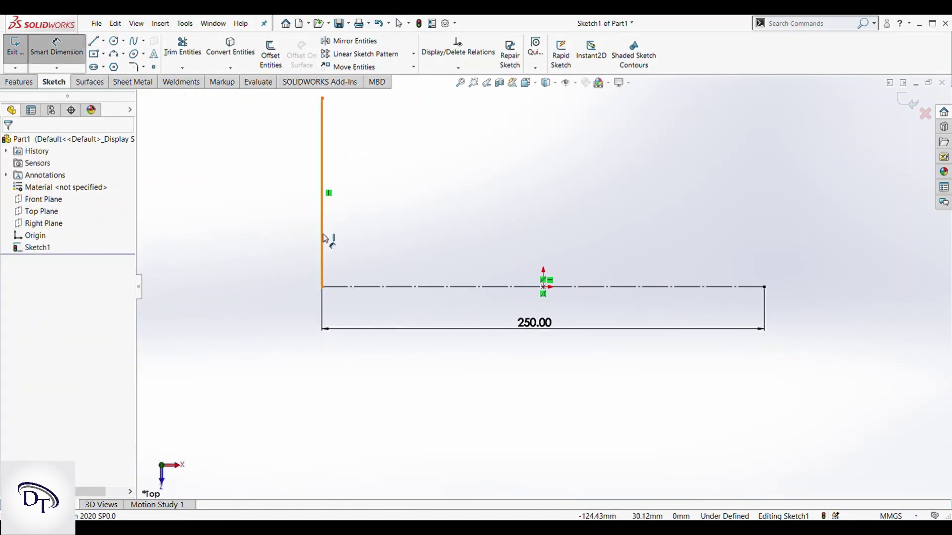
click(323, 238)
click(281, 238)
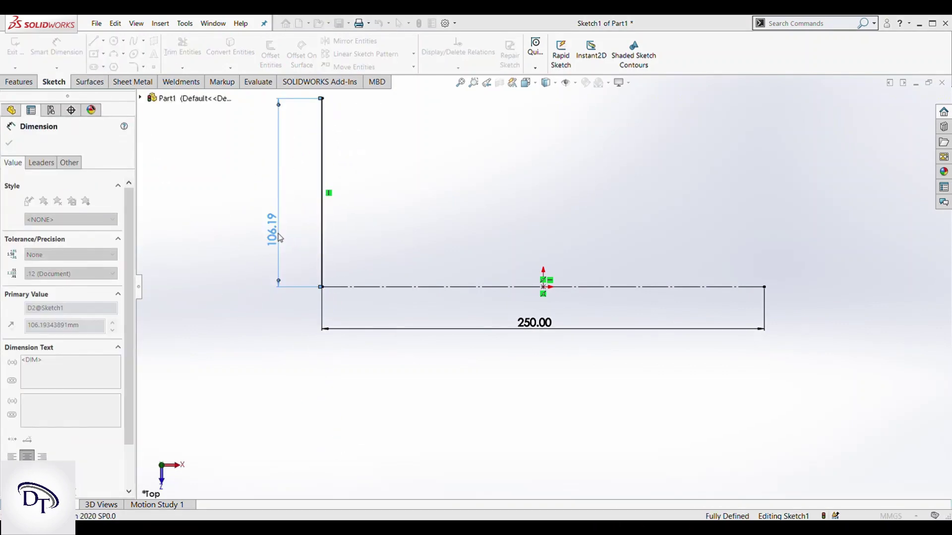
text(250)
key(Return)
key(f)
key(Escape)
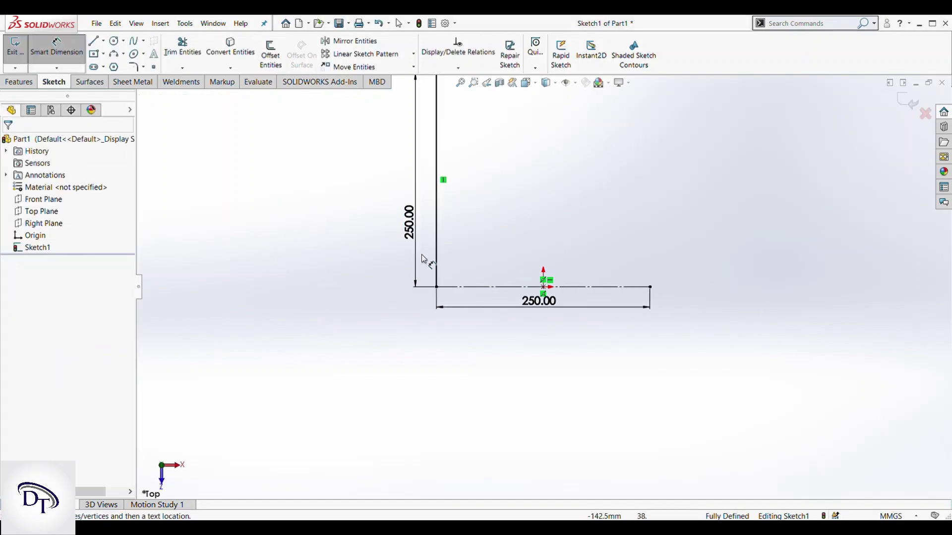
key(z)
key(l)
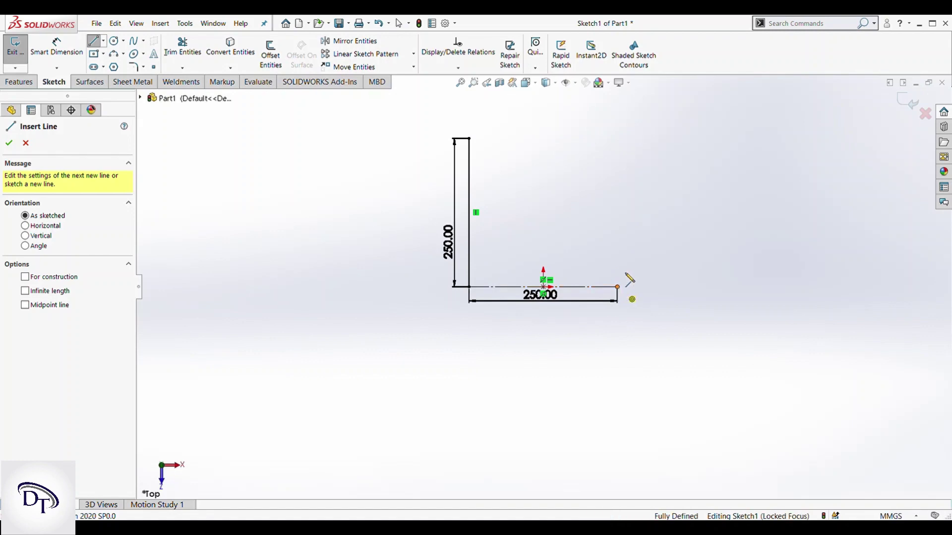
- Draw a matching right upright from the centreline's right end
click(617, 287)
click(617, 139)
key(Escape)
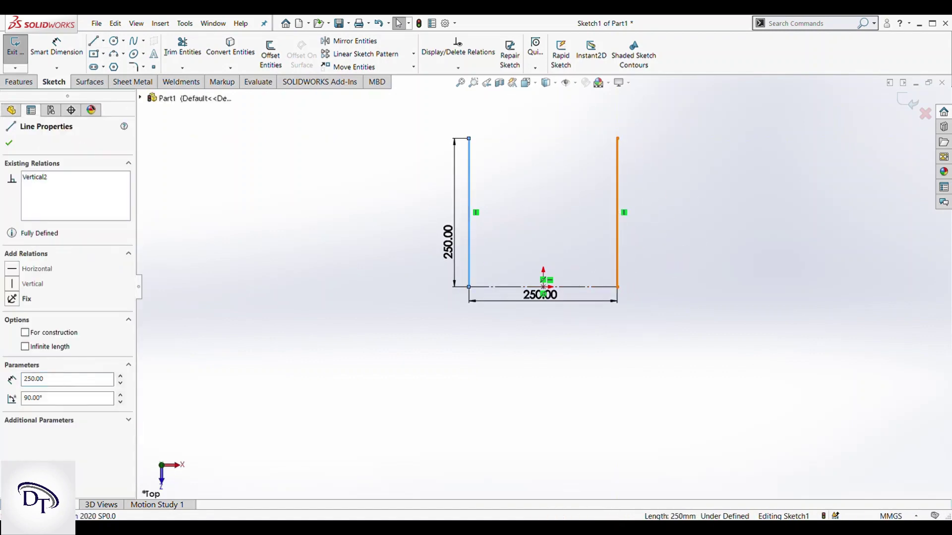
ctrl+click(617, 258)
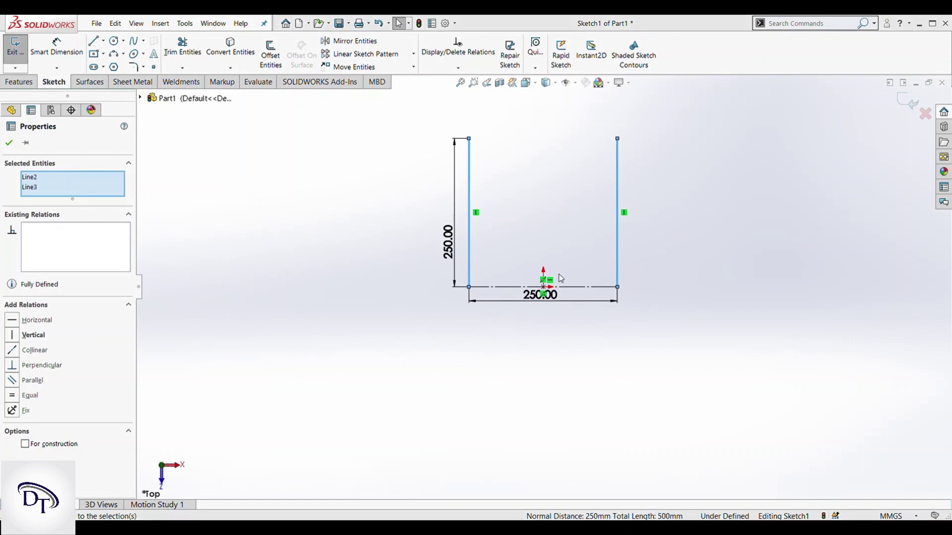
click(358, 248)
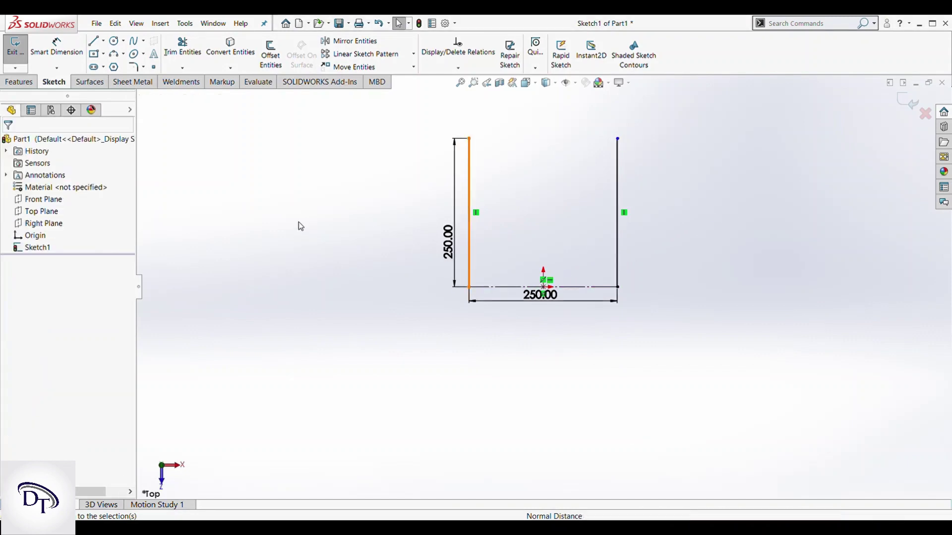
- Draw two horizontal crossbars between the left and right uprights
click(94, 40)
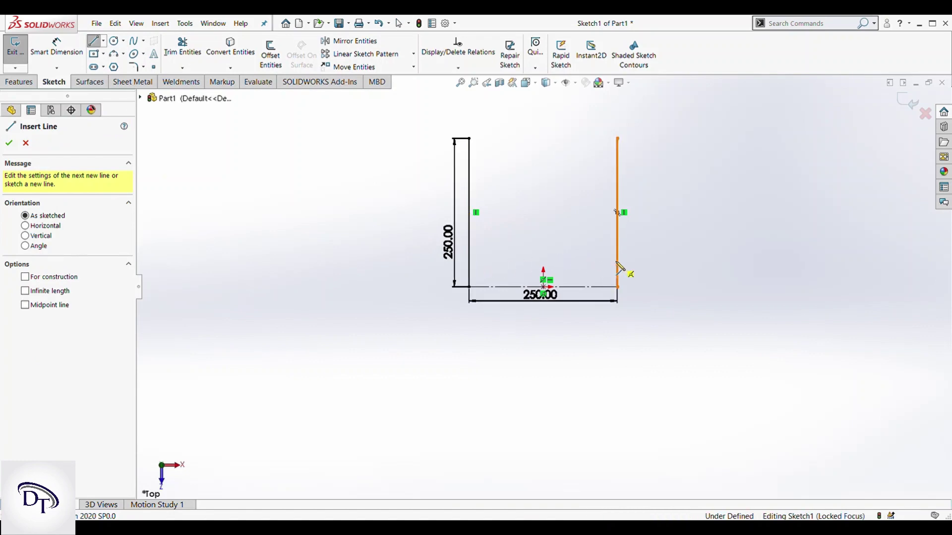
click(617, 262)
click(469, 262)
key(Escape)
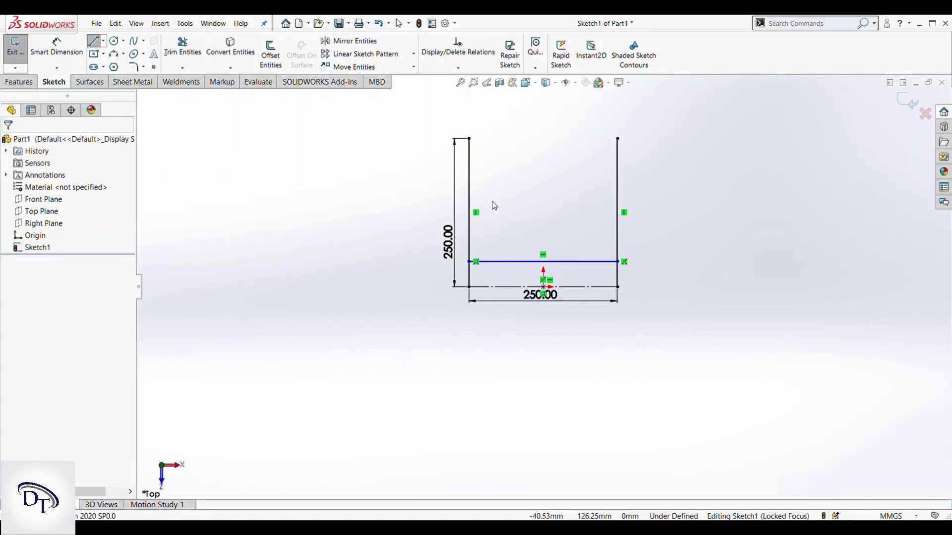
key(Return)
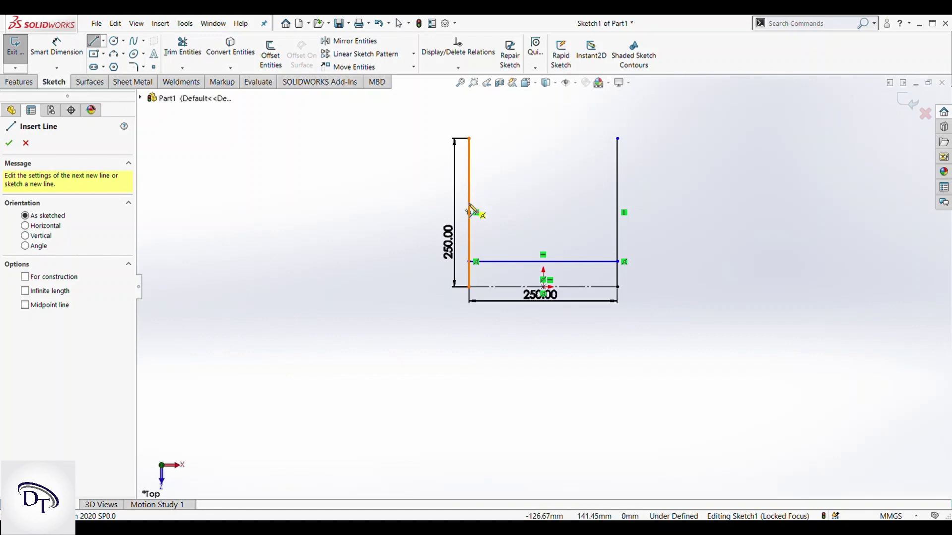
click(617, 212)
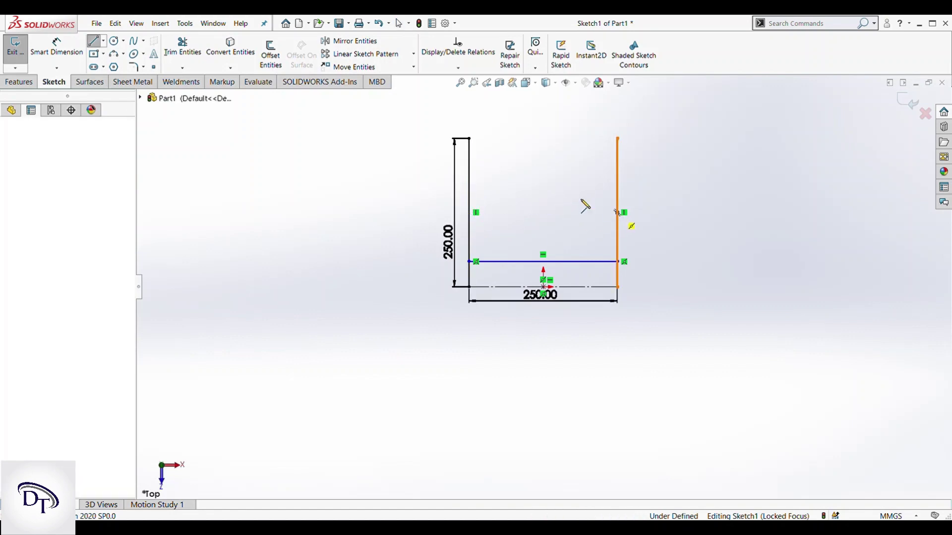
click(469, 212)
key(Escape)
- Set the lower crossbar 50 mm above the base centreline and exit the sketch
scroll(690, 265, down, 1)
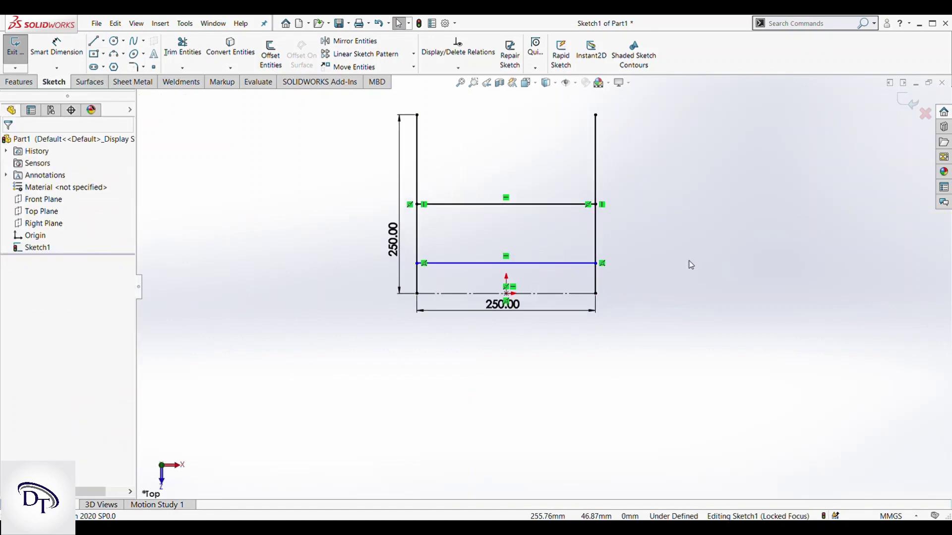
click(59, 44)
scroll(476, 272, down, 2)
click(480, 307)
click(473, 263)
click(474, 280)
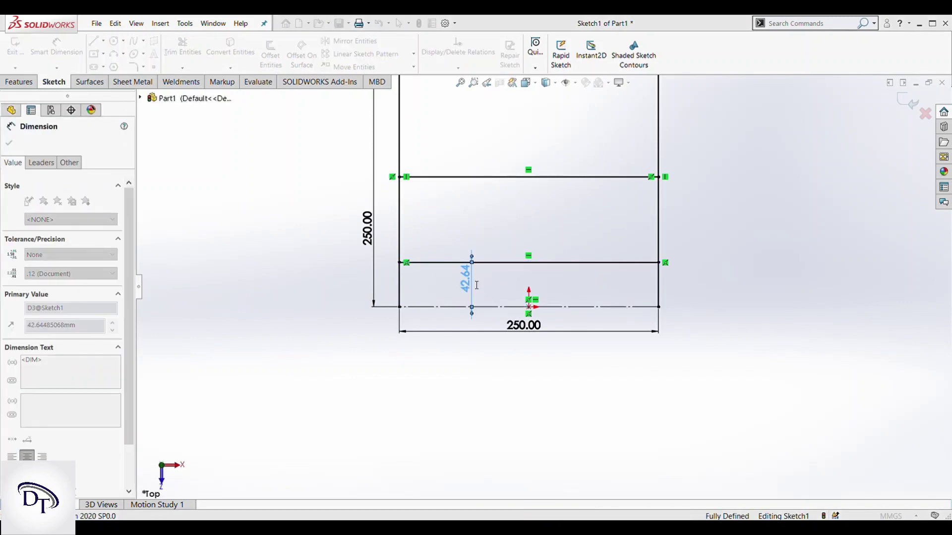
text(50)
key(Return)
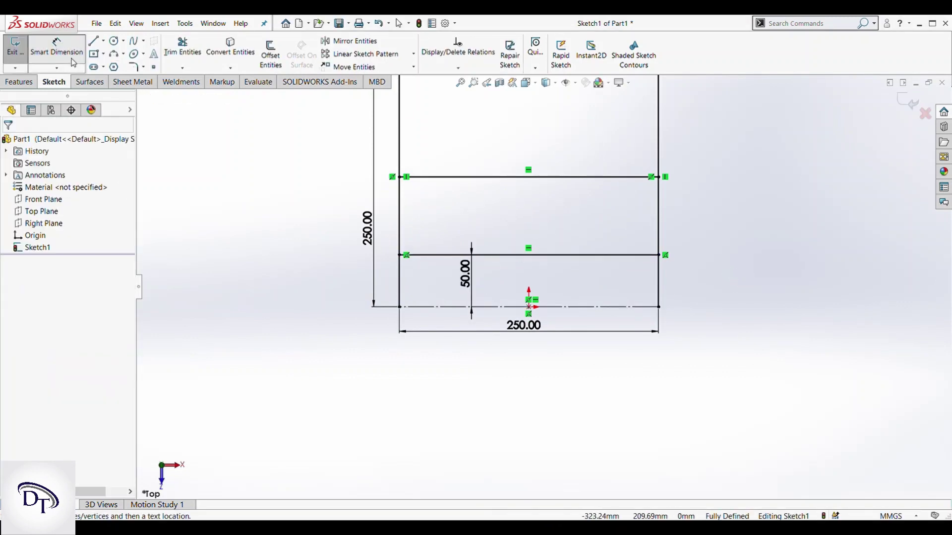
scroll(538, 293, up, 3)
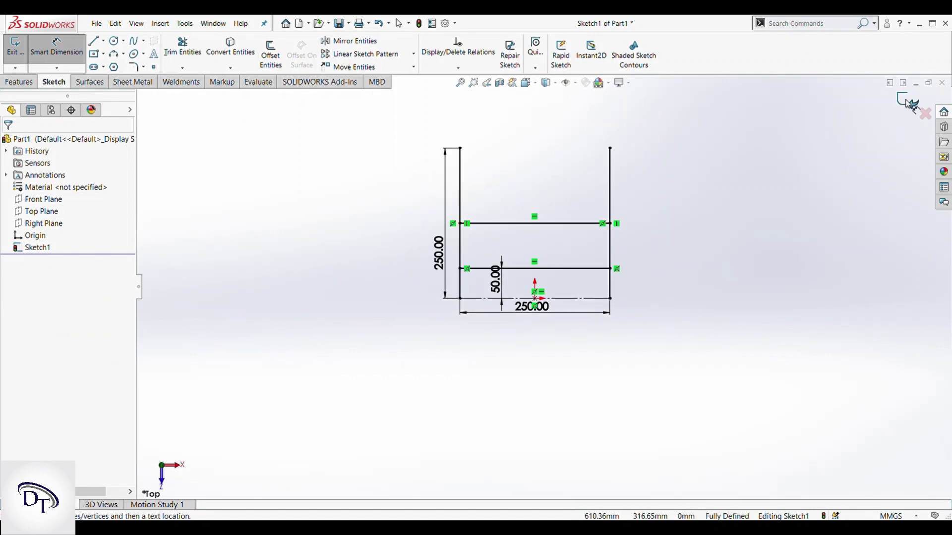
key(ctrl+b)
middle_drag(631, 278, 684, 351)
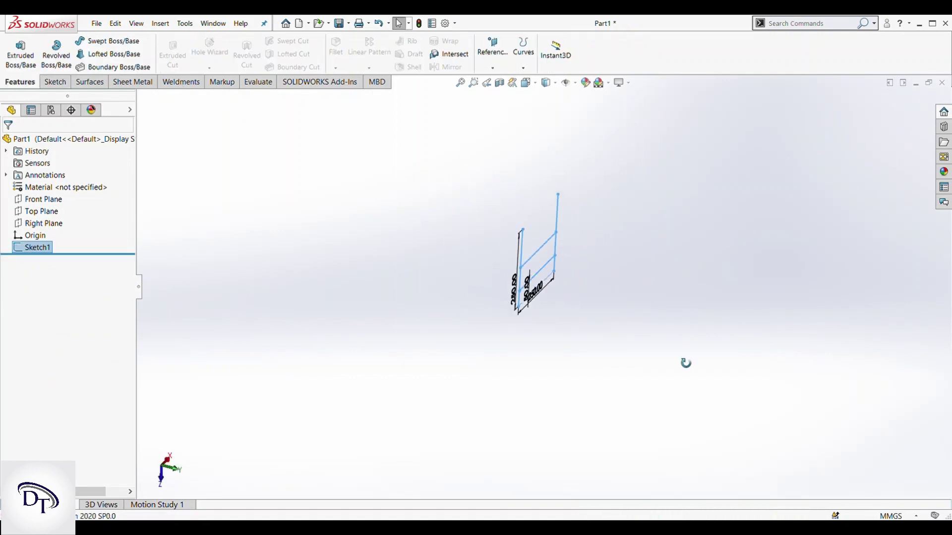
- Open a sketch on the Right Plane, viewed normal to it
click(43, 223)
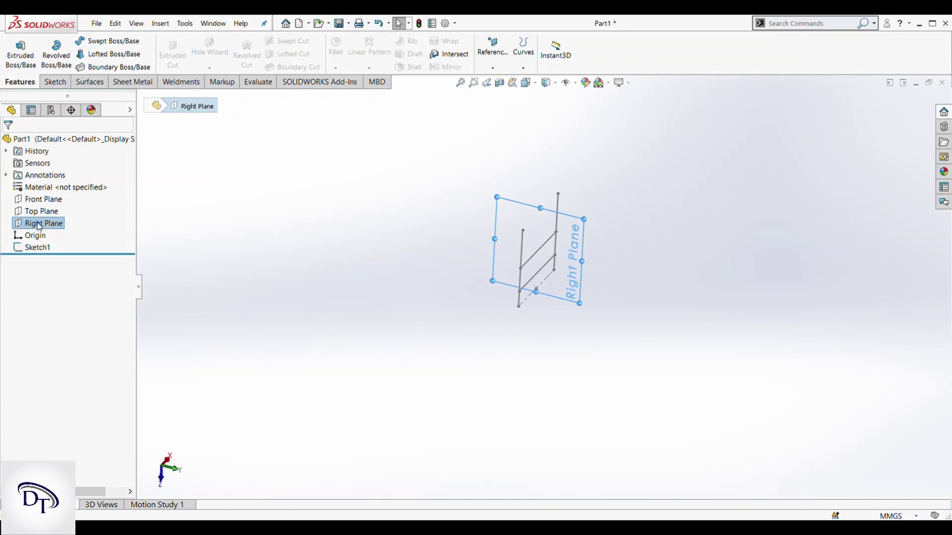
click(105, 239)
key(space)
click(392, 308)
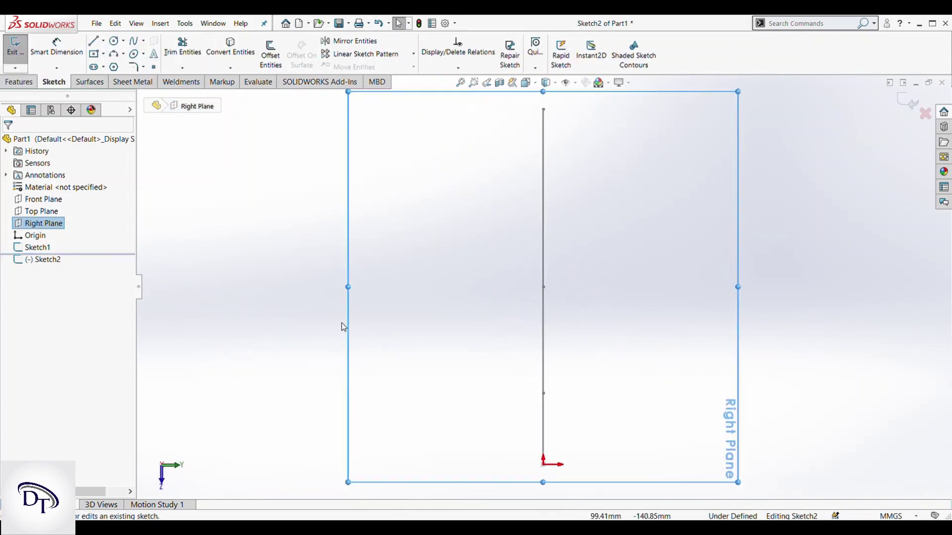
- Draw two horizontal lines extending right from the vertical frame line
key(l)
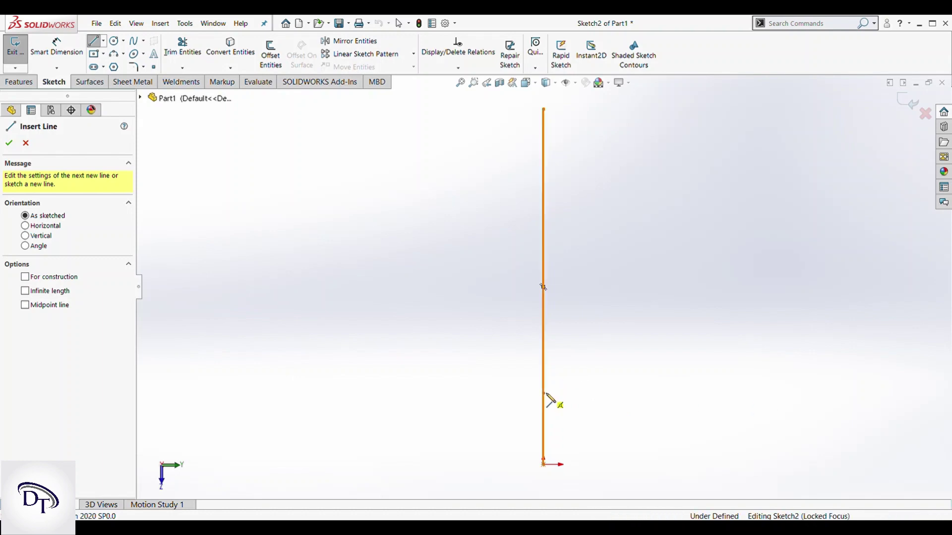
click(544, 394)
click(856, 392)
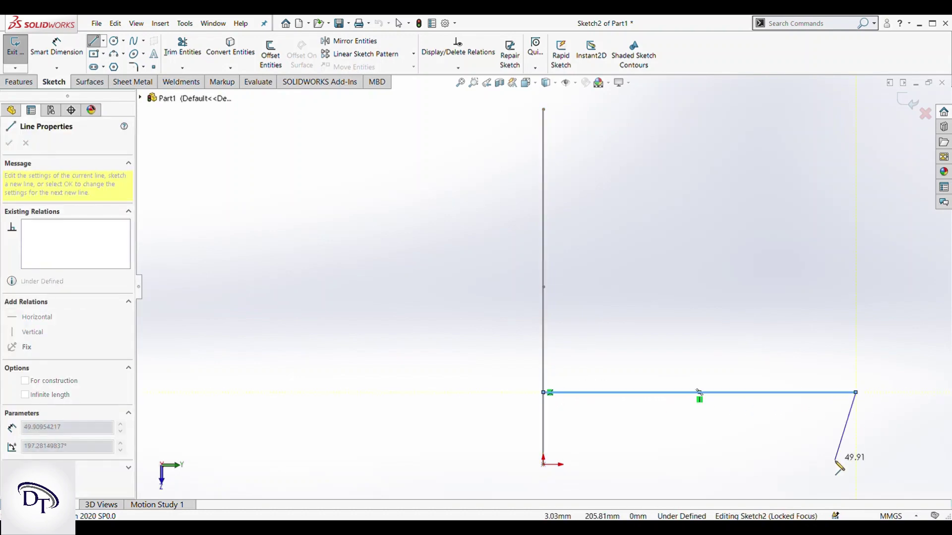
key(Escape)
key(l)
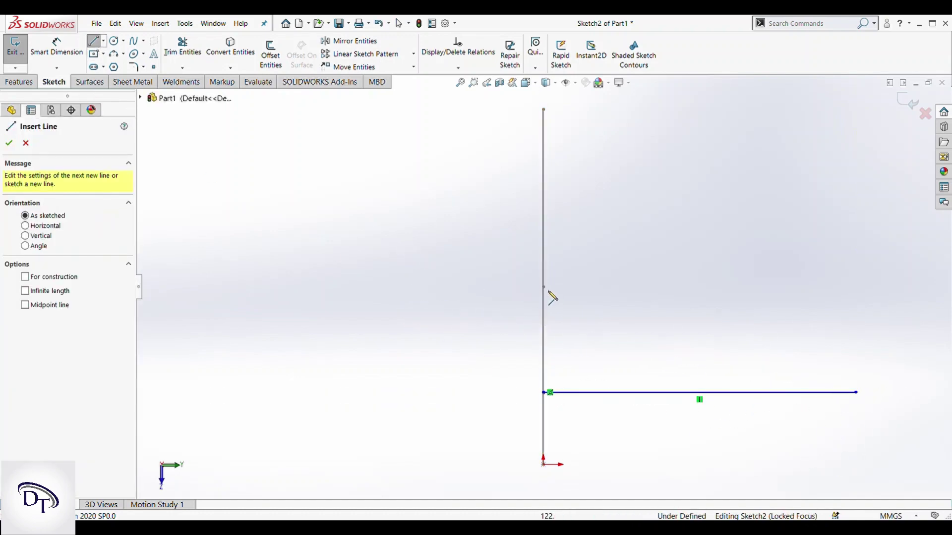
click(544, 287)
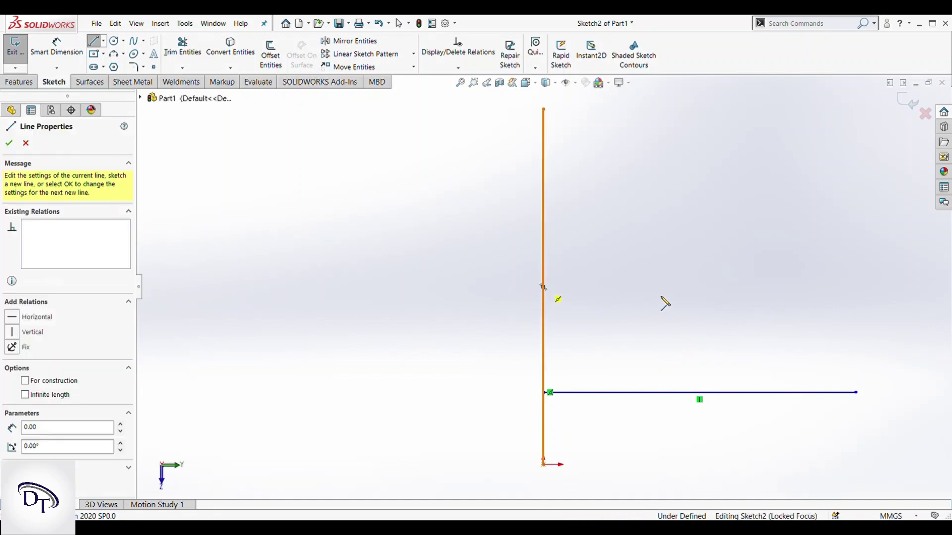
click(857, 288)
key(Escape)
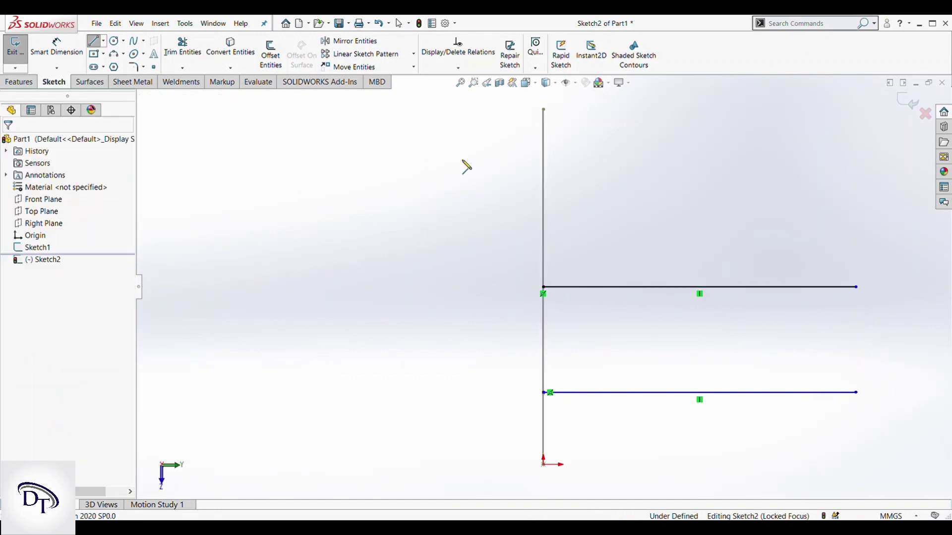
- Make both lines equal, dimension the bottom one 250 mm, and exit the sketch
ctrl+click(626, 287)
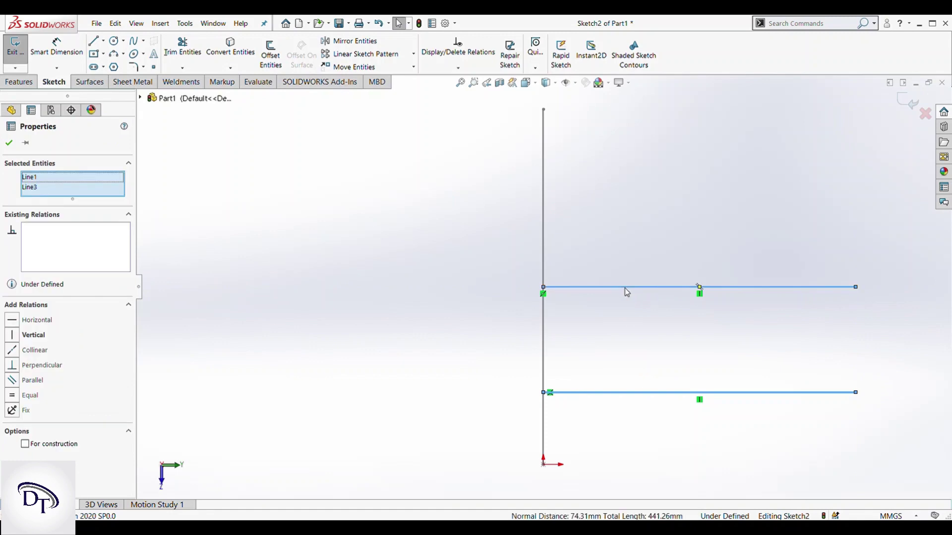
click(729, 238)
click(56, 47)
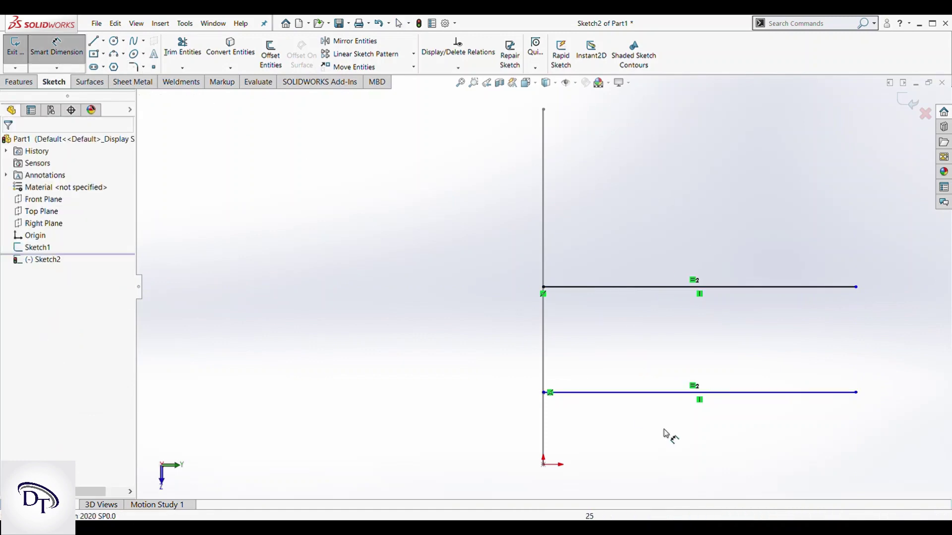
click(654, 392)
click(675, 421)
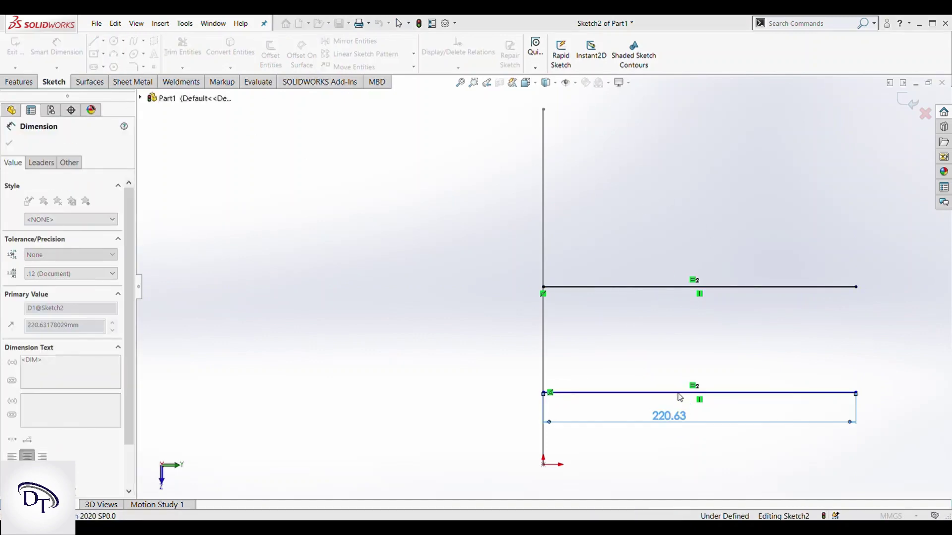
text(250)
key(Return)
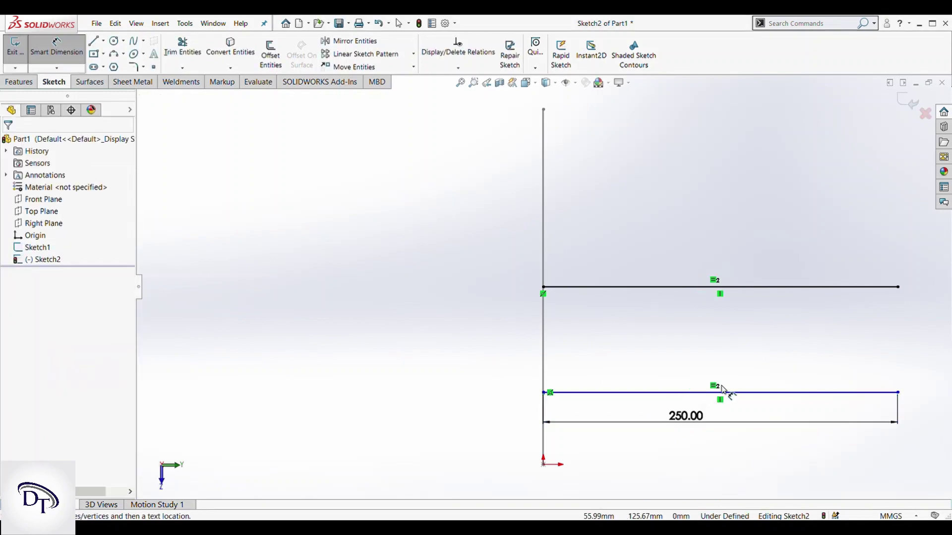
click(907, 102)
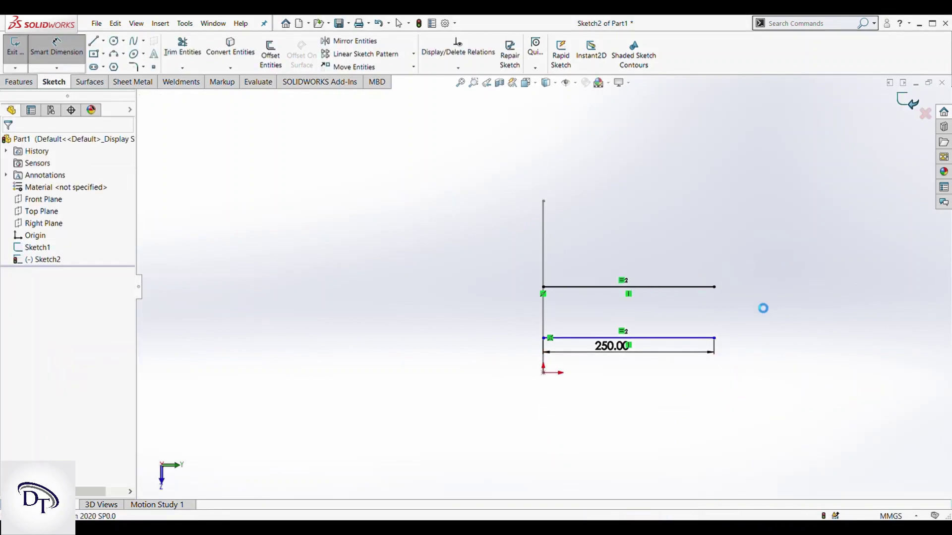
mouse_move(748, 313)
middle_down()
mouse_move(623, 372)
mouse_move(488, 297)
middle_up()
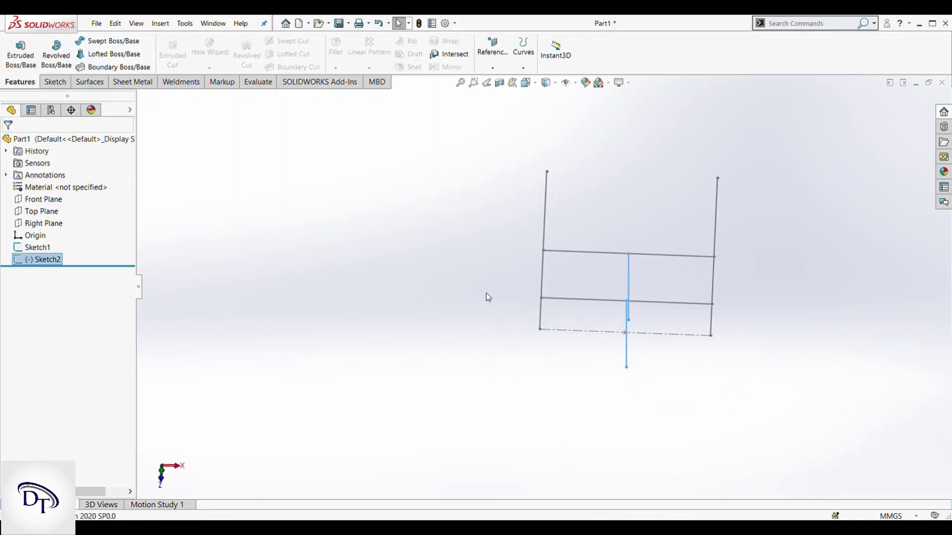
- Create Plane1 from the Top Plane and the correct sketch line, viewed from the top
click(52, 200)
click(52, 213)
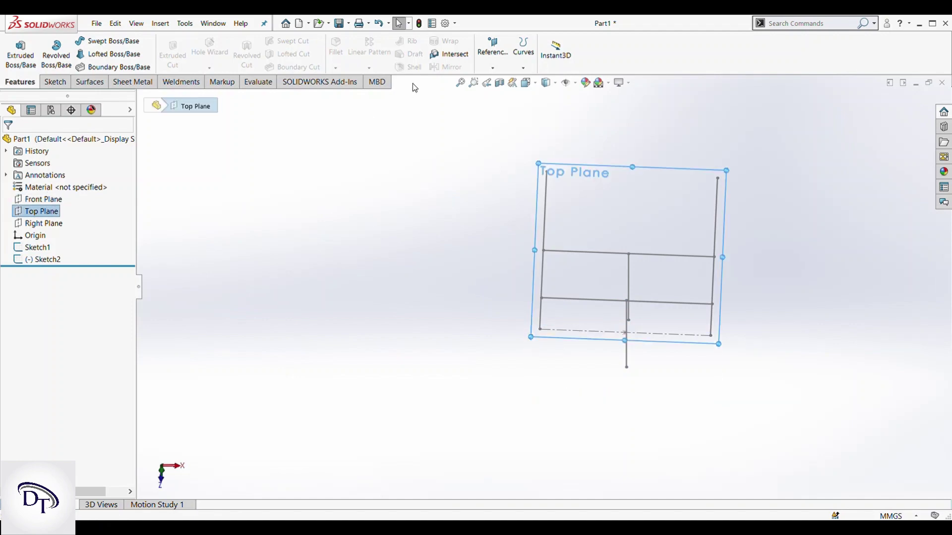
click(494, 70)
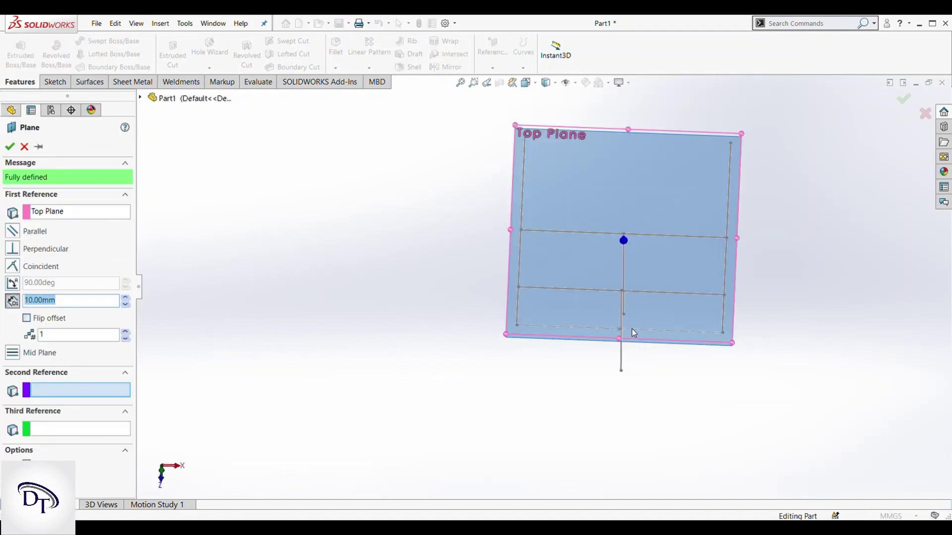
scroll(608, 302, down, 3)
click(578, 277)
middle_drag(618, 381, 631, 355)
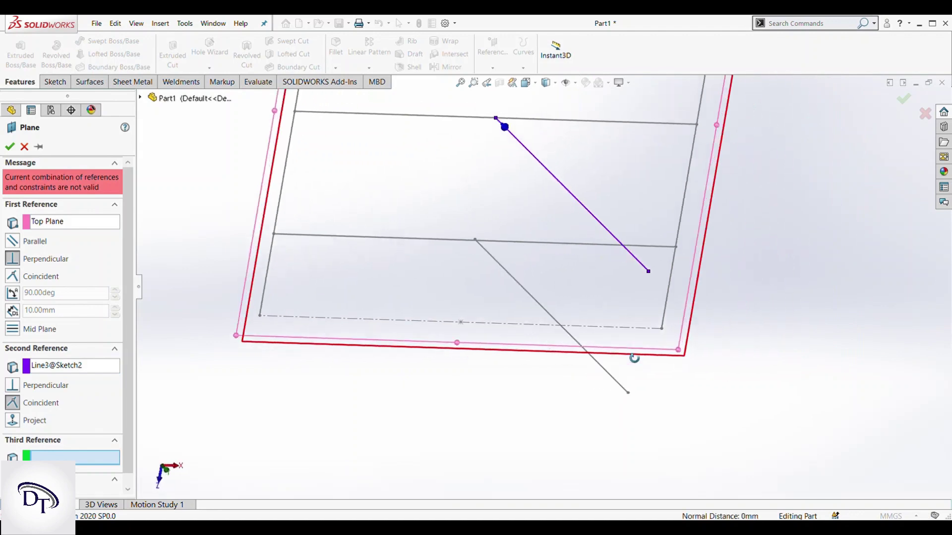
click(54, 368)
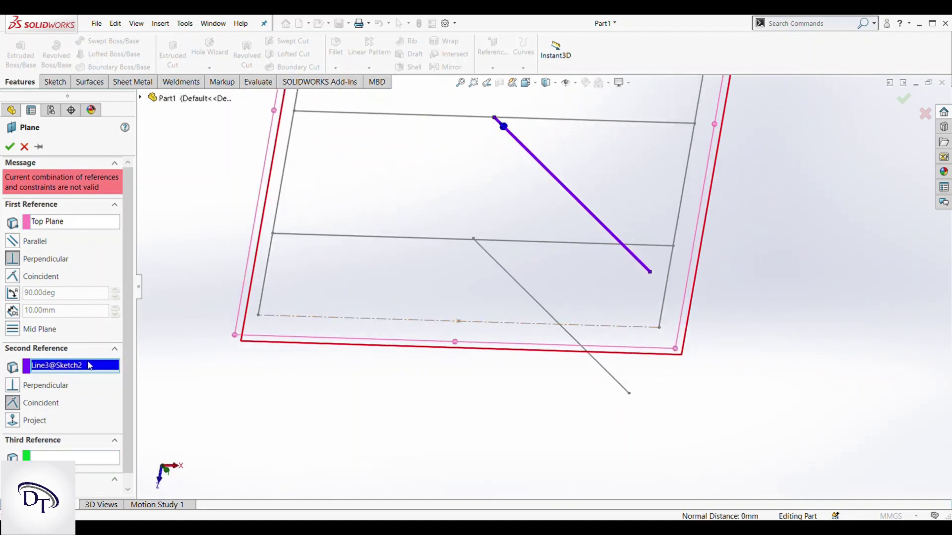
key(Delete)
click(650, 271)
key(Return)
key(ctrl+5)
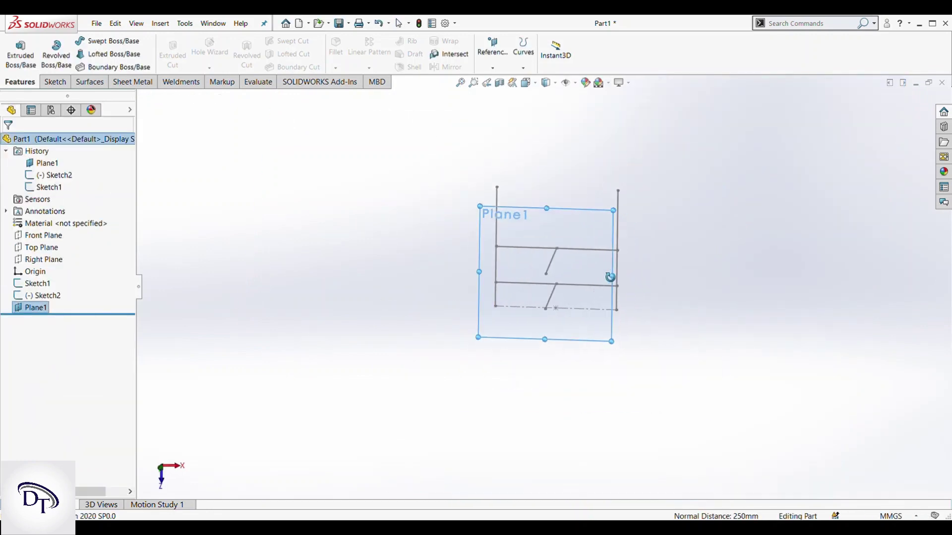
click(617, 316)
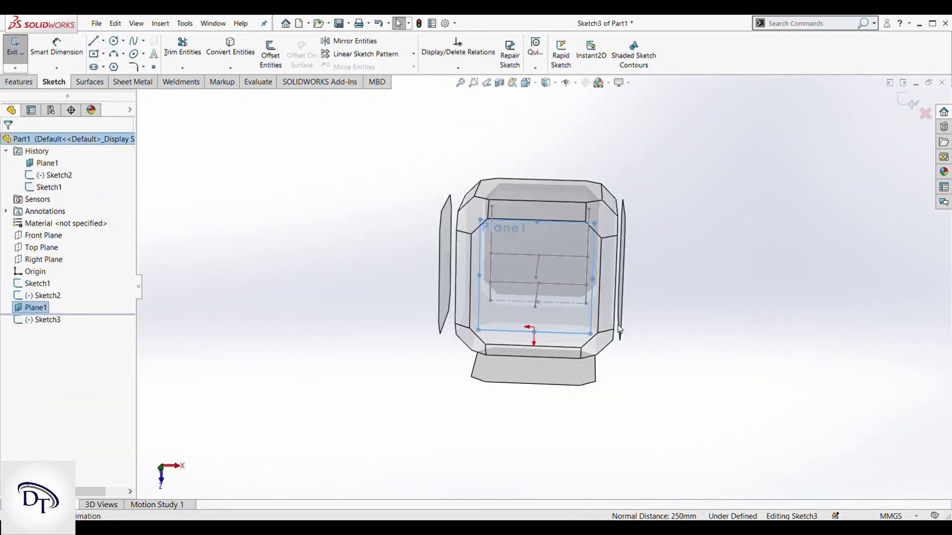
- Draw a vertical line from the crossbar midpoint to the origin and a centred bottom bar
key(l)
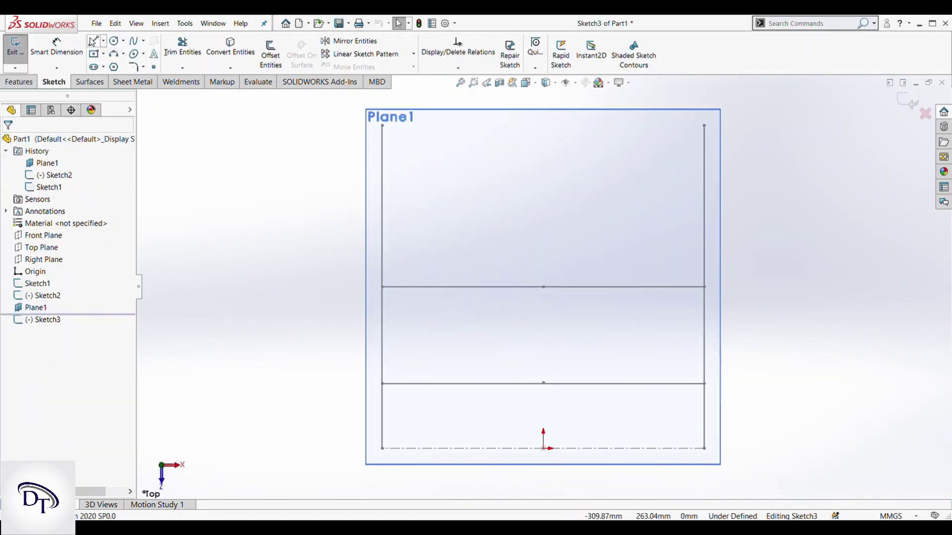
click(544, 287)
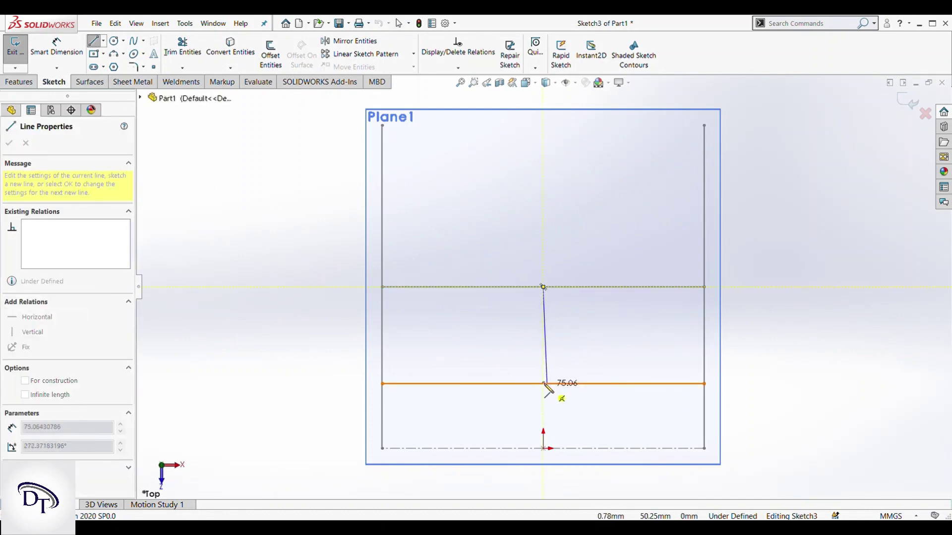
click(543, 449)
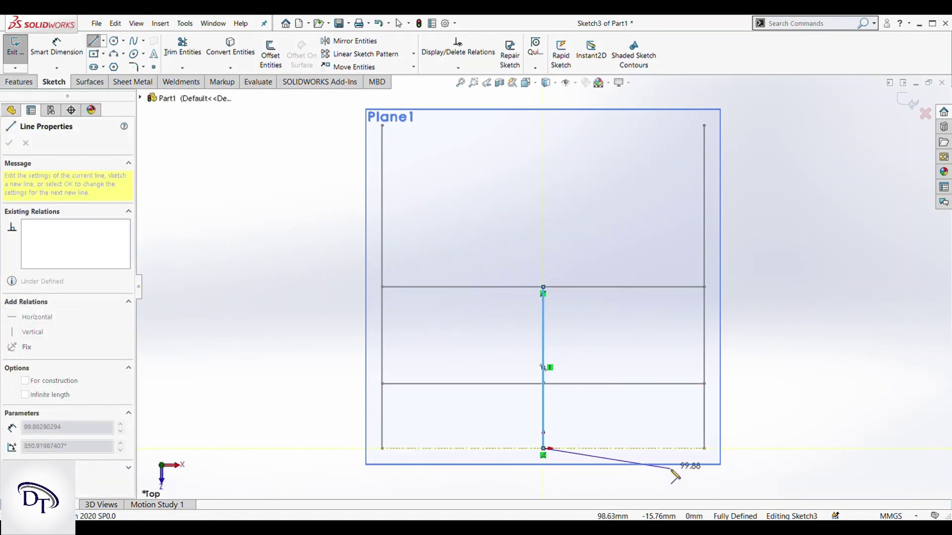
key(Escape)
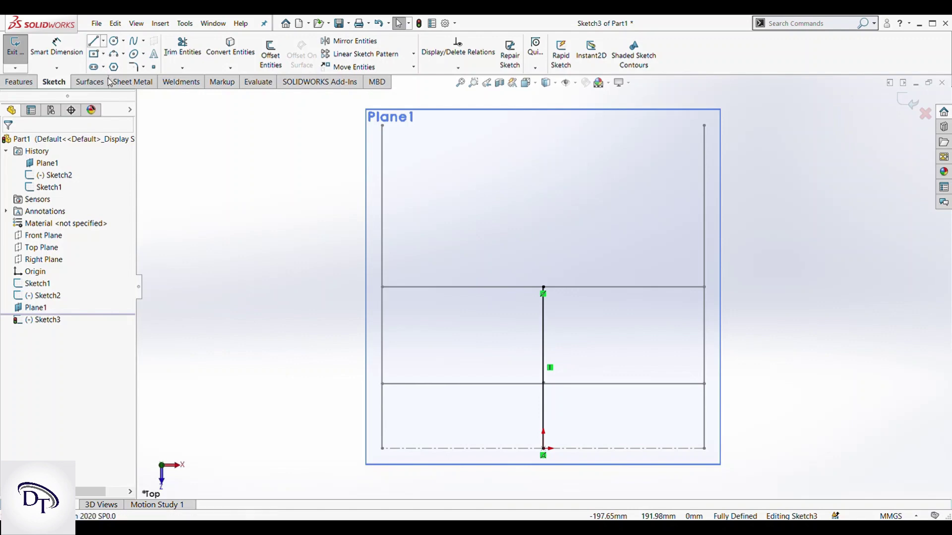
click(94, 41)
click(543, 449)
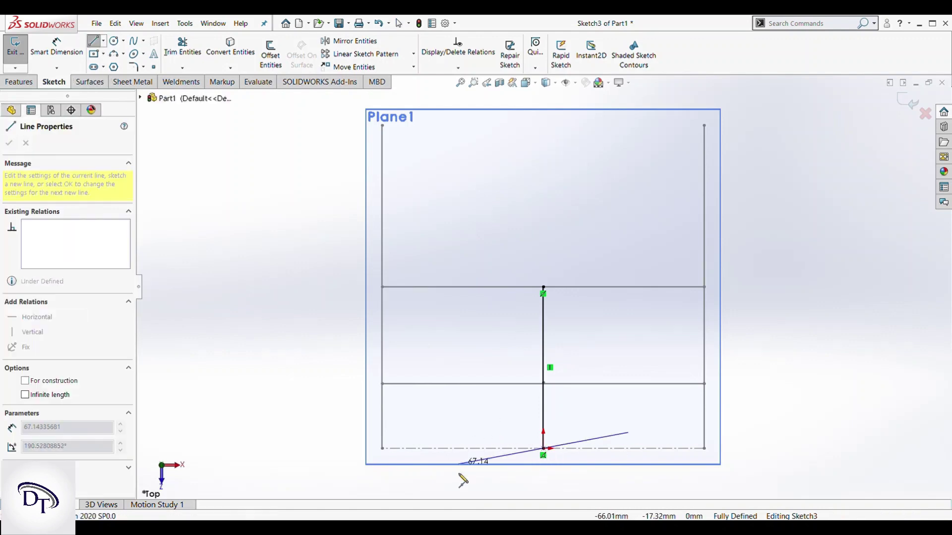
click(444, 449)
key(Escape)
- Dimension the bottom bar 150 mm, exit the sketch, and view it isometric
key(d)
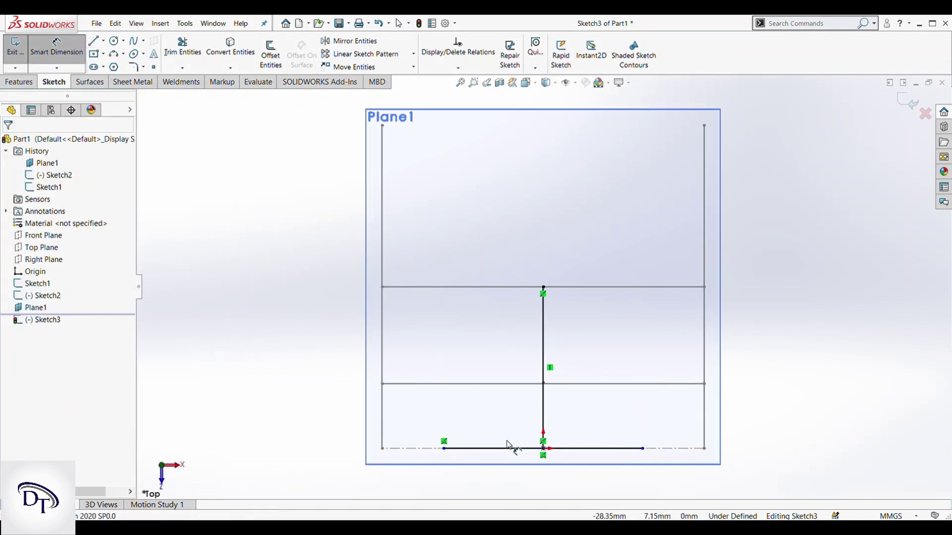
click(514, 465)
click(553, 490)
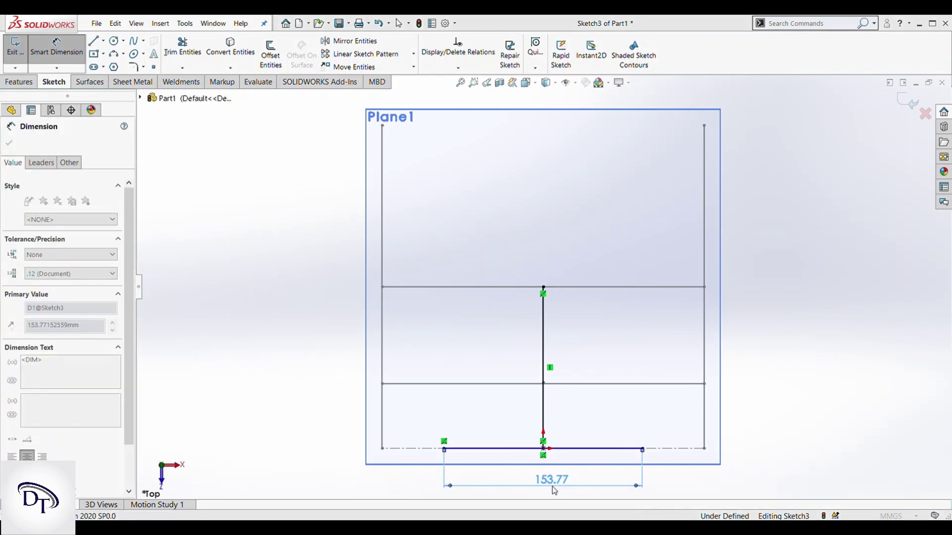
text(150)
key(Return)
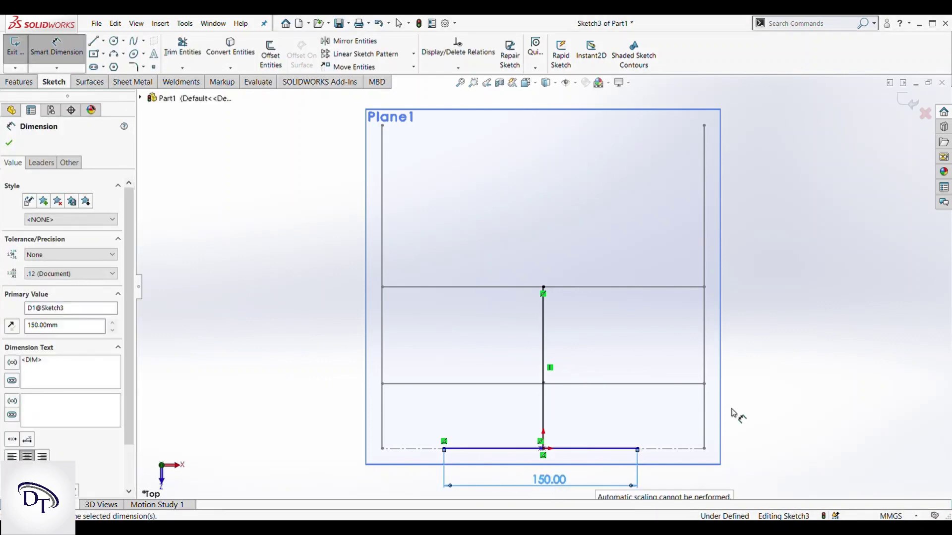
click(612, 403)
key(z)
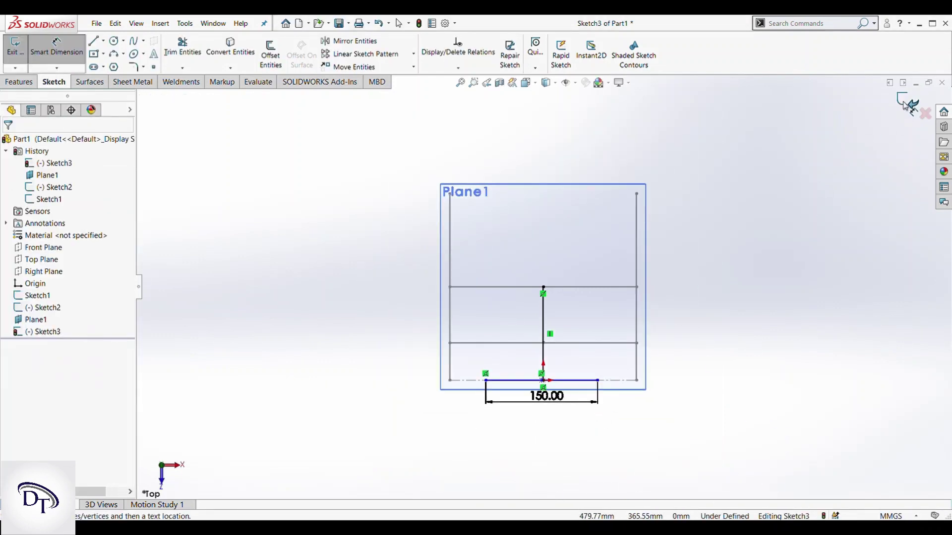
click(907, 104)
key(ctrl+7)
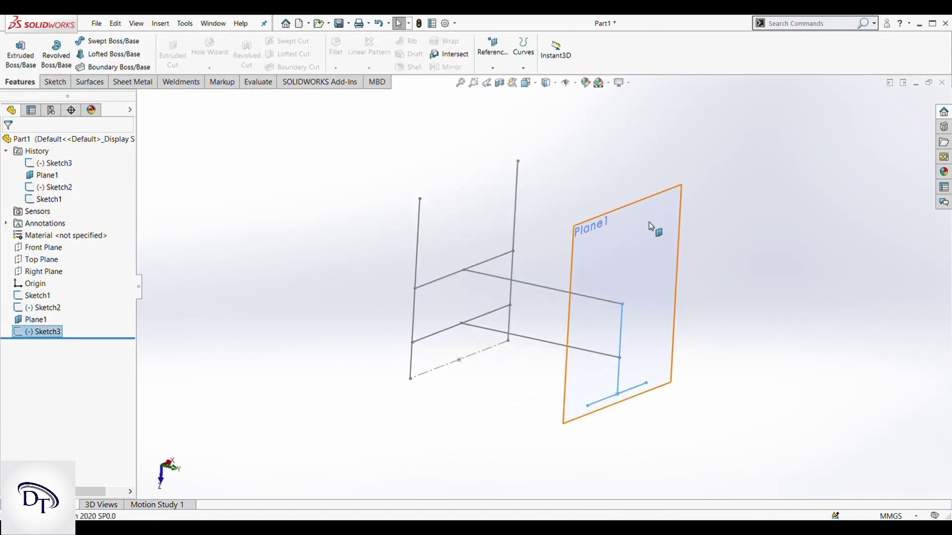
- Convert the part into a weldment and begin a structural member
click(692, 206)
middle_drag(642, 214, 649, 268)
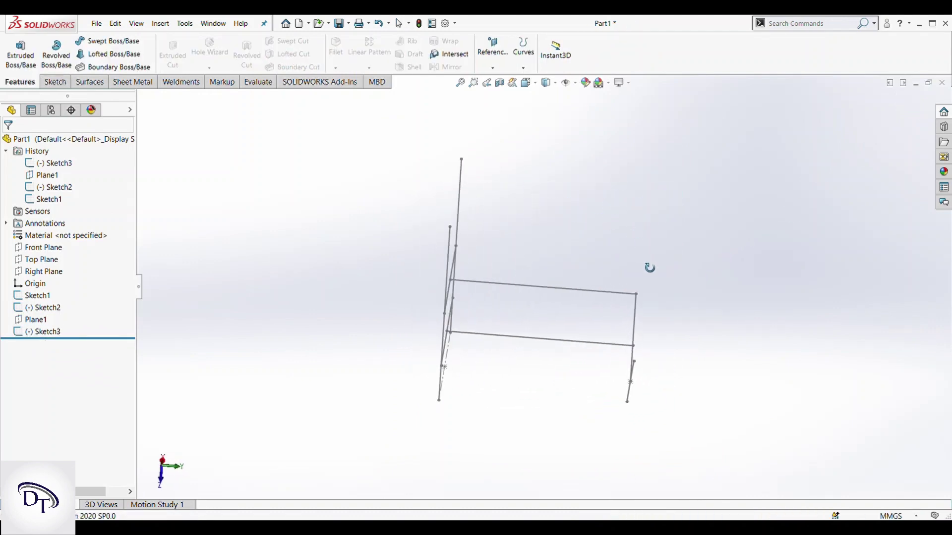
click(177, 83)
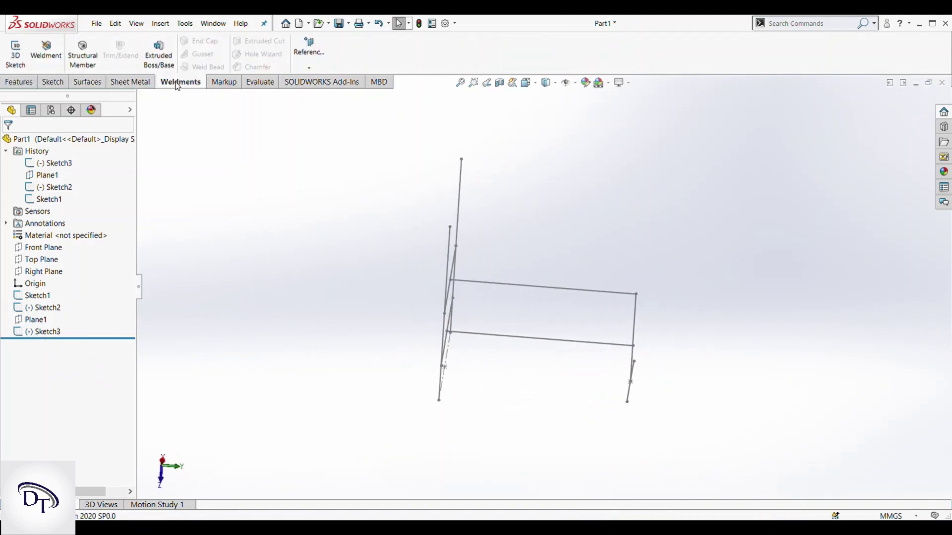
click(52, 56)
click(82, 55)
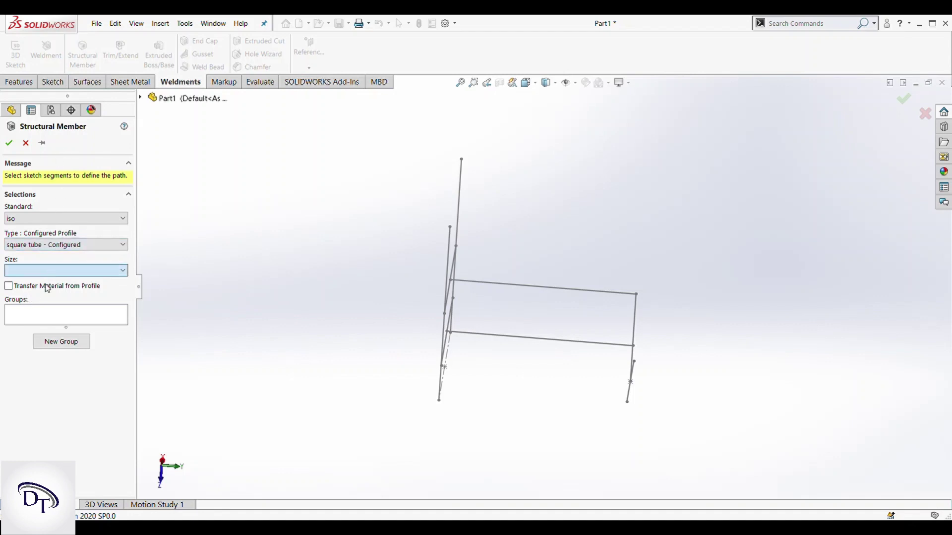
- Add tubes along the two uprights and the front vertical line in the first group
click(53, 319)
middle_drag(356, 367, 323, 345)
scroll(426, 386, down, 2)
scroll(427, 386, down, 1)
click(443, 375)
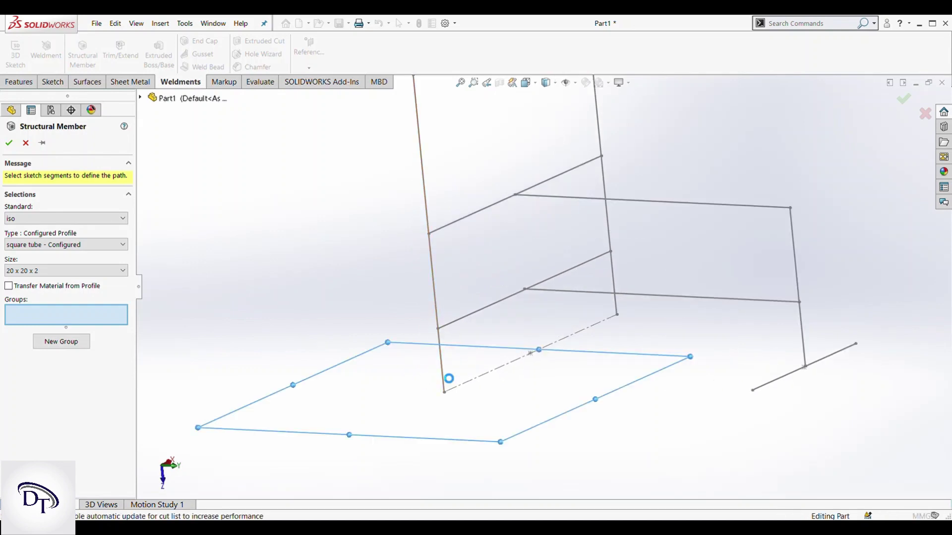
click(615, 277)
scroll(581, 350, up, 3)
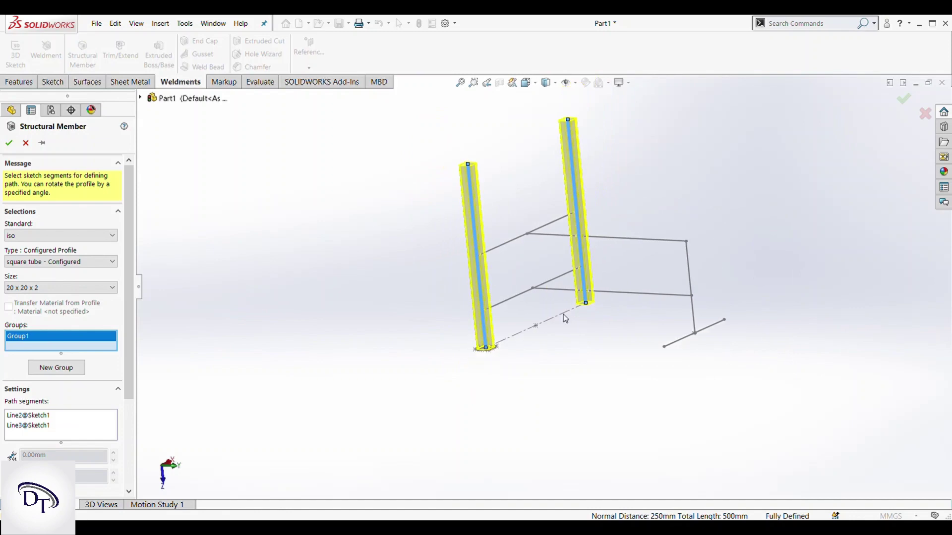
middle_drag(670, 290, 557, 338)
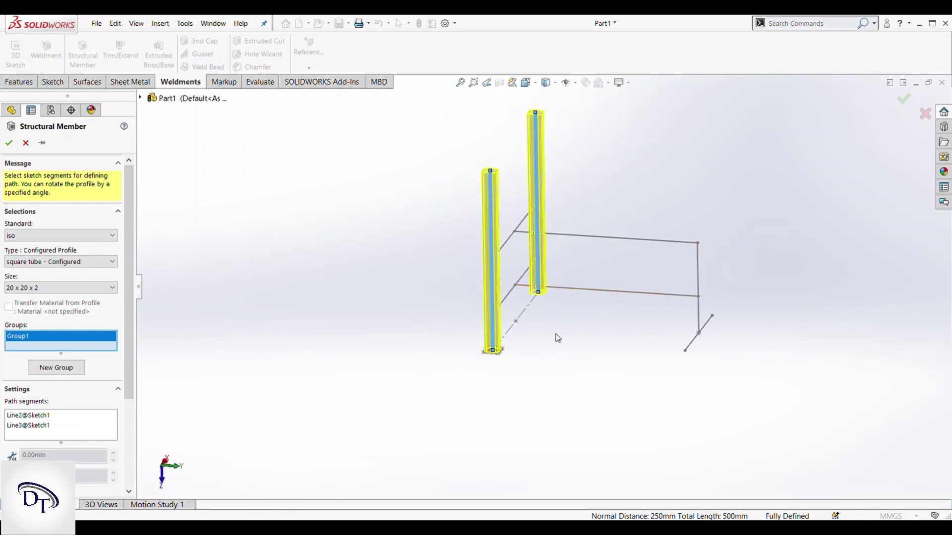
click(698, 276)
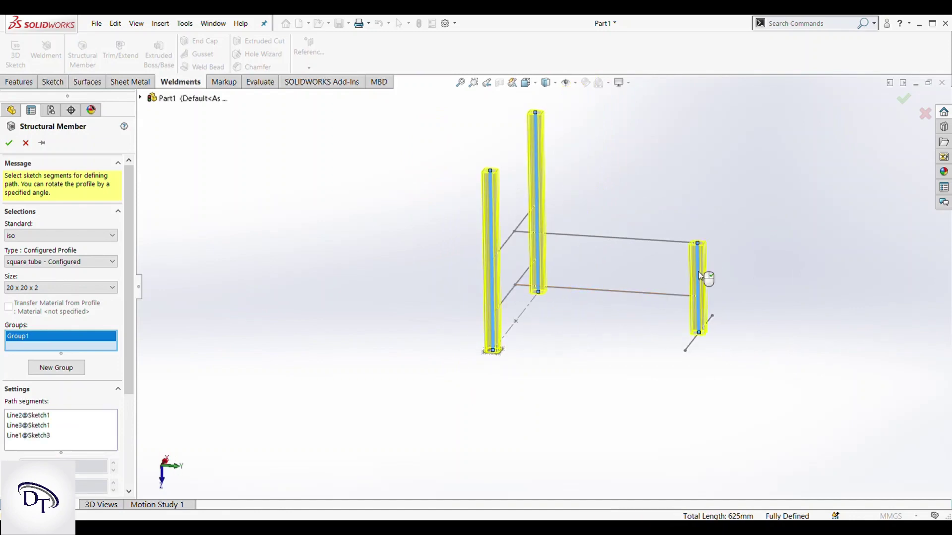
- Add a second group of tubes on the lower and upper crossbars and front bottom bar
click(63, 375)
middle_drag(593, 337, 553, 306)
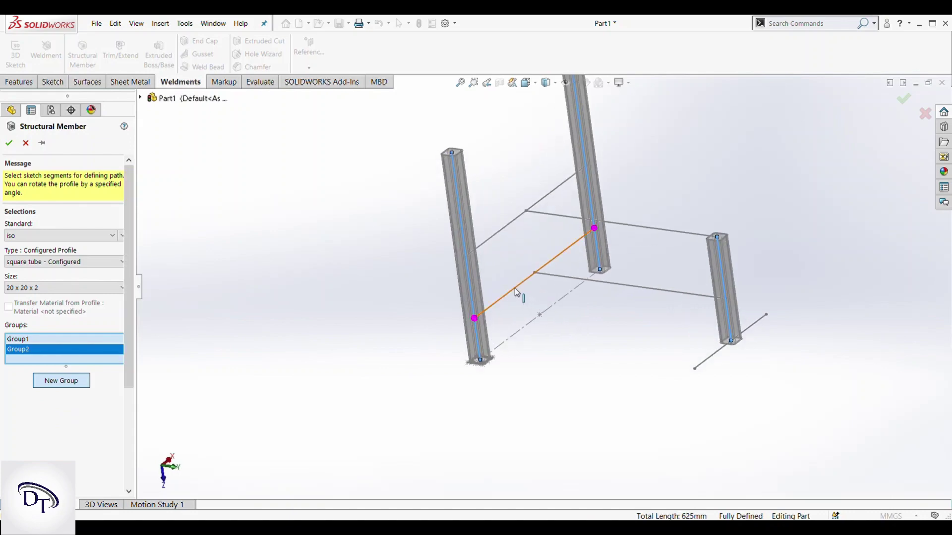
click(516, 292)
click(500, 235)
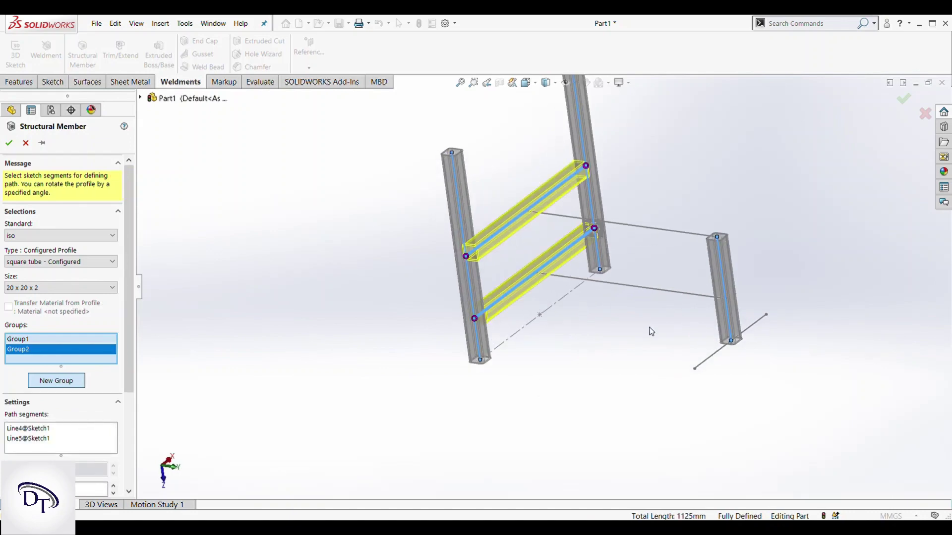
click(707, 360)
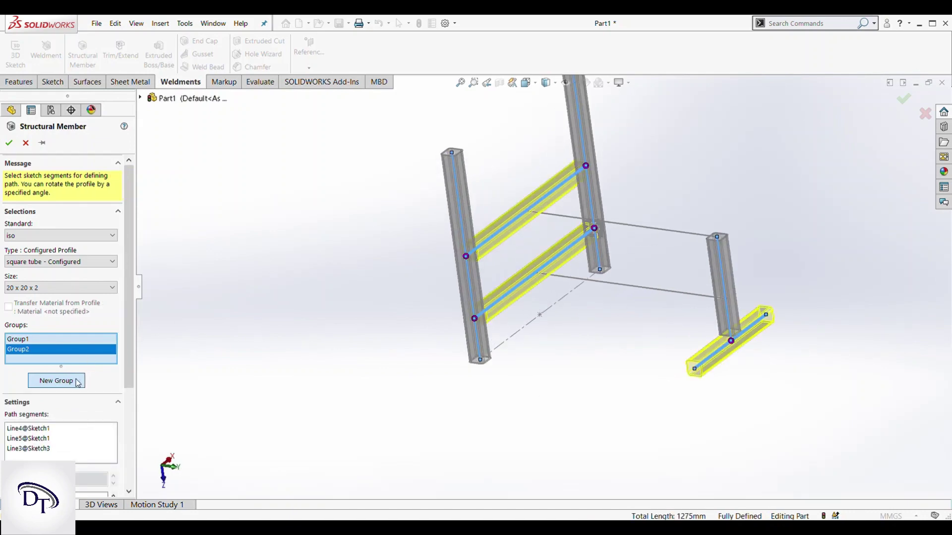
- Add a third group along the two connecting lines and confirm the 20 x 20 x 2 tubes
click(56, 381)
middle_drag(689, 197, 703, 187)
scroll(650, 227, down, 3)
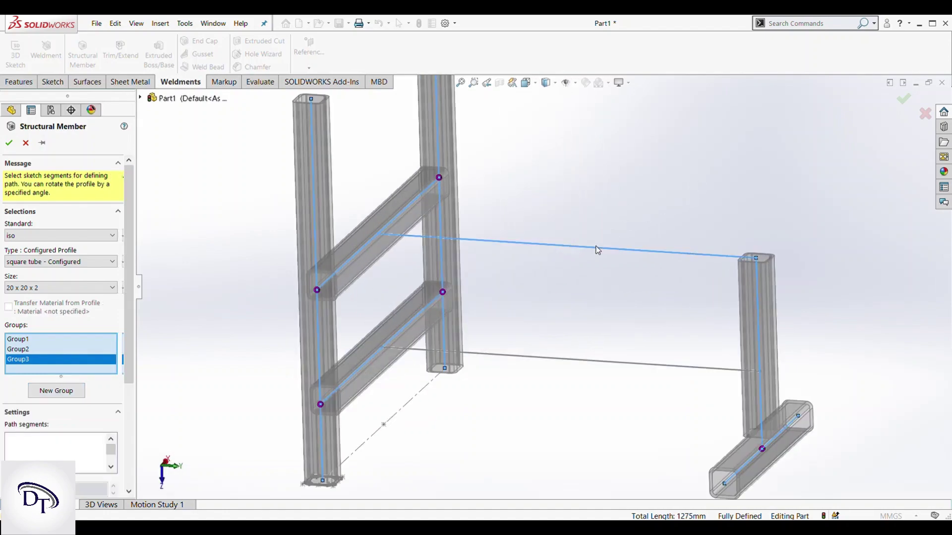
click(597, 251)
click(565, 363)
mouse_move(604, 304)
middle_down()
mouse_move(609, 387)
mouse_move(573, 281)
mouse_move(582, 295)
middle_up()
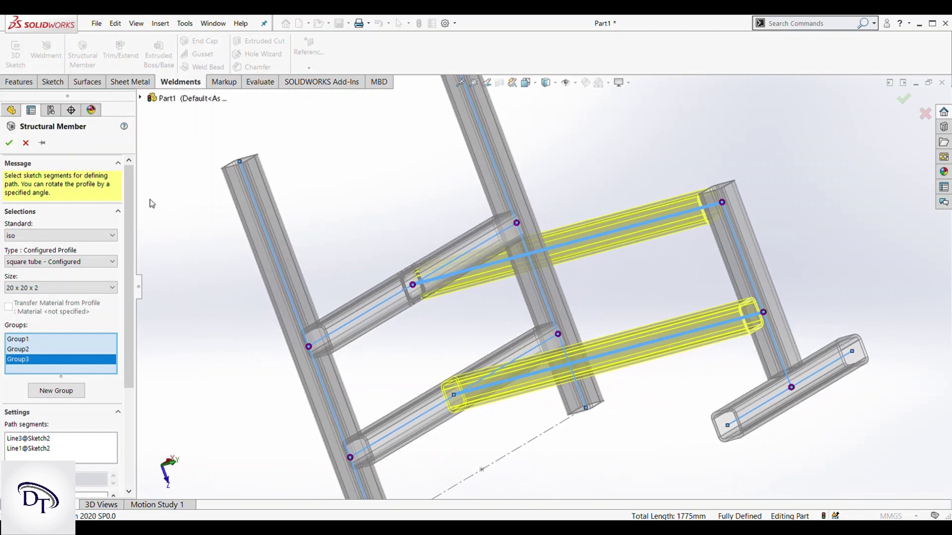
click(9, 144)
- Reorient the frame and hide the sketch lines
scroll(585, 224, up, 5)
mouse_move(585, 223)
middle_down()
mouse_move(599, 186)
mouse_move(518, 230)
mouse_move(462, 223)
middle_up()
scroll(548, 196, down, 2)
scroll(462, 223, down, 5)
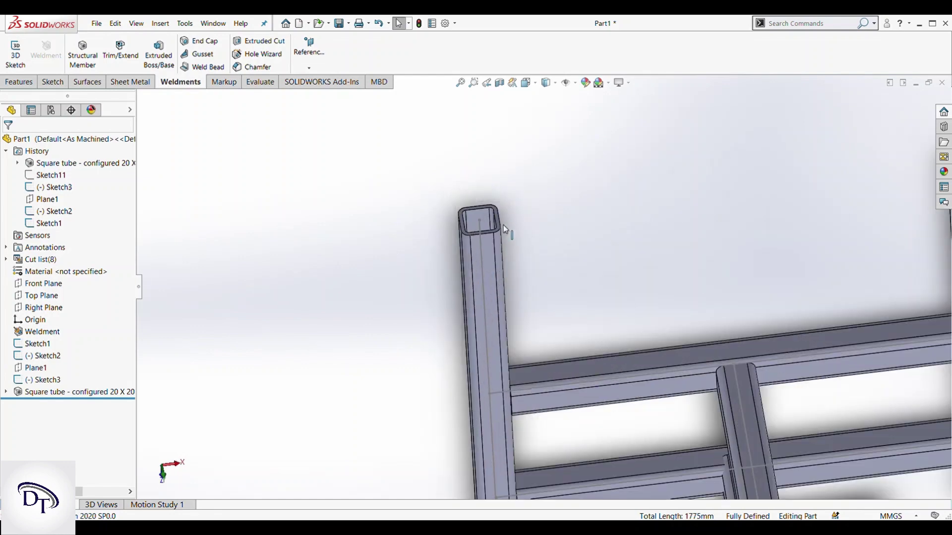
click(566, 83)
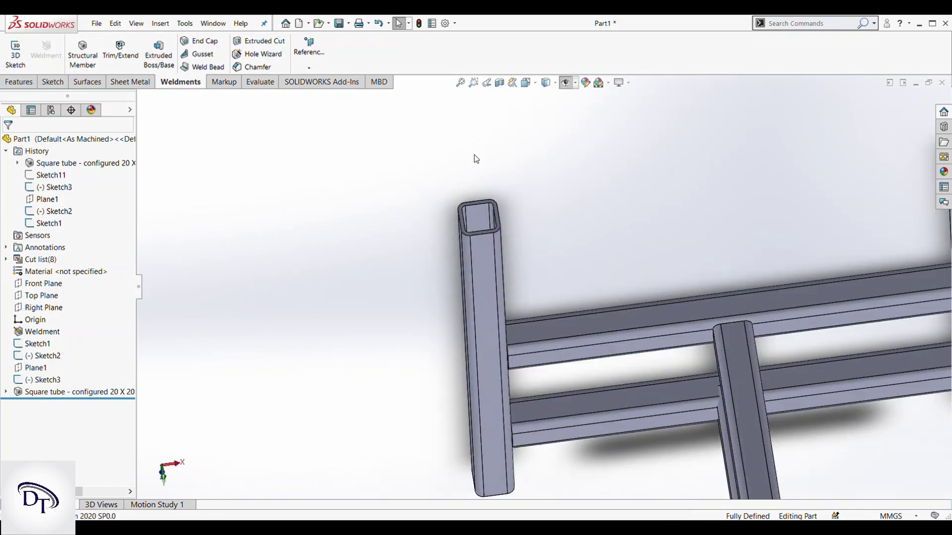
- Add an end cap on the open top faces of both upright tubes
click(207, 40)
scroll(476, 228, down, 3)
scroll(442, 253, down, 3)
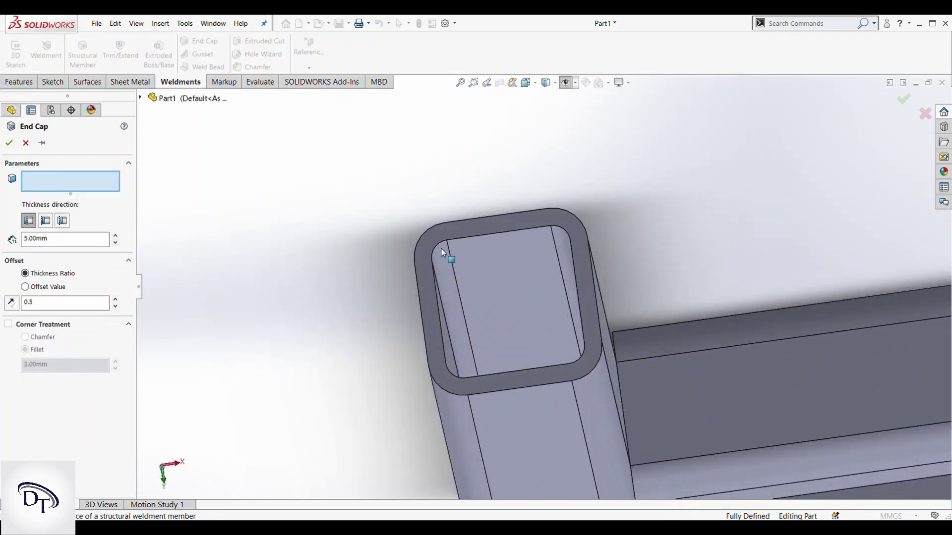
click(455, 251)
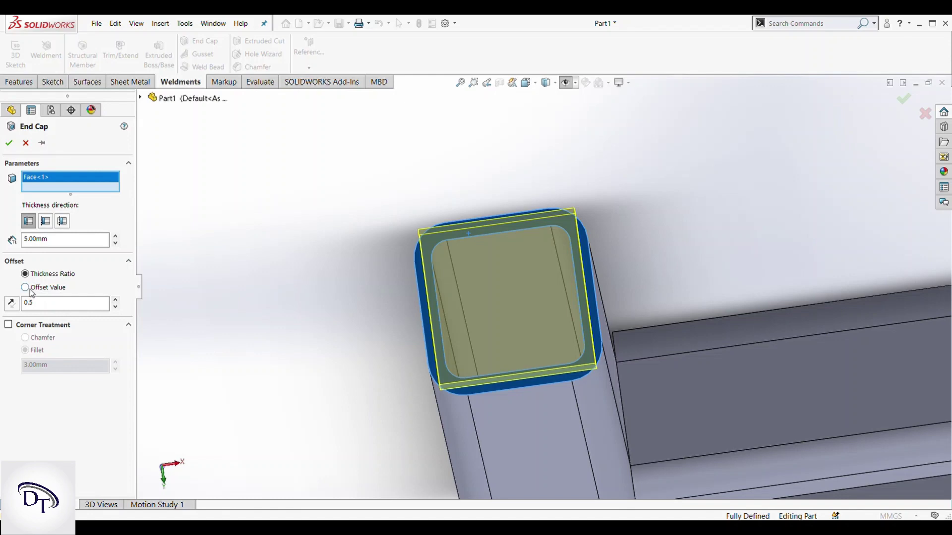
scroll(722, 263, up, 3)
ctrl+middle_drag(723, 263, 786, 251)
scroll(645, 263, down, 4)
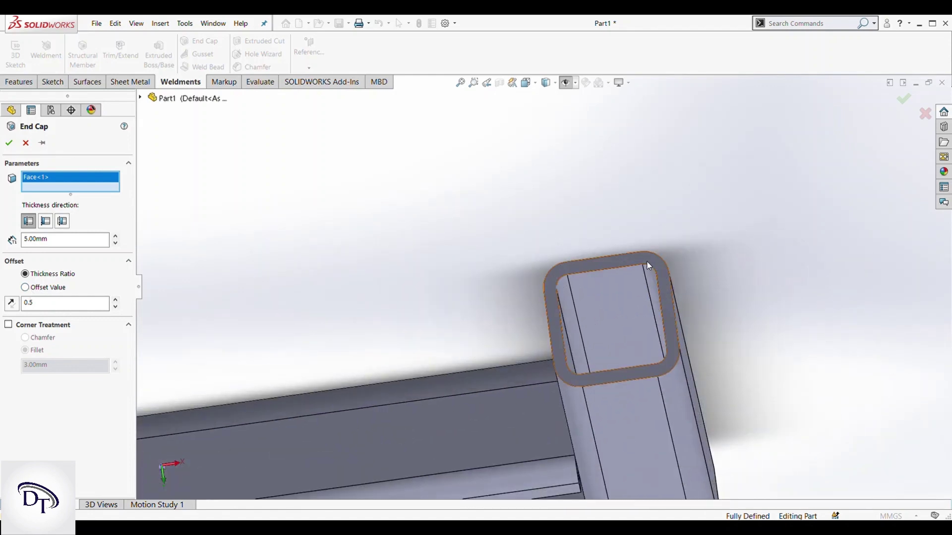
click(618, 261)
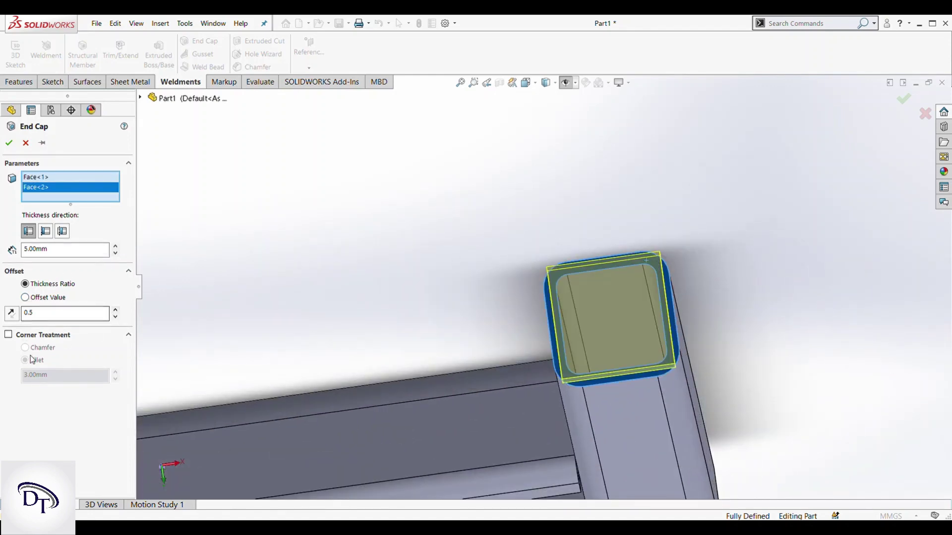
- Give the end caps 3 mm filleted corners, then select the cross member's top face
click(9, 335)
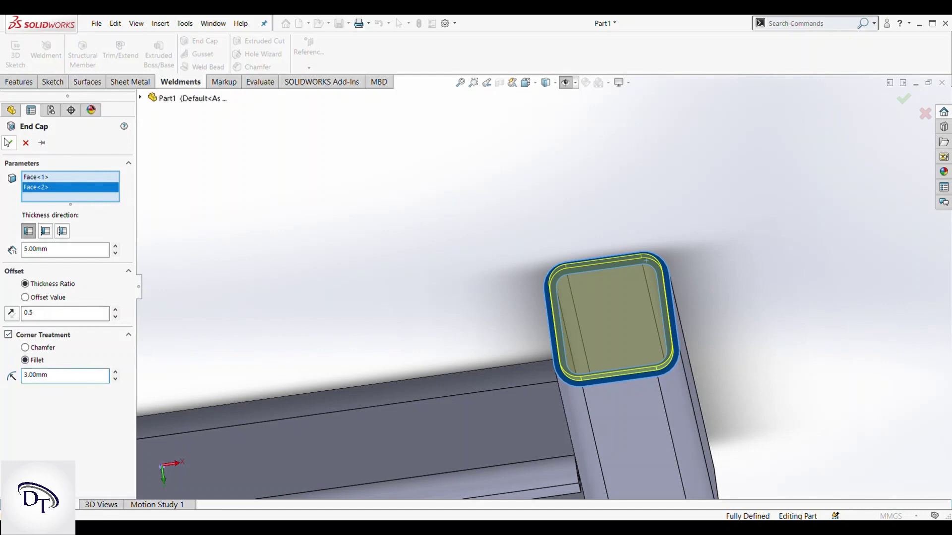
scroll(447, 296, up, 3)
scroll(448, 296, up, 3)
scroll(436, 361, up, 1)
mouse_move(455, 338)
middle_down()
mouse_move(498, 355)
mouse_move(552, 324)
middle_up()
scroll(534, 302, down, 5)
click(525, 302)
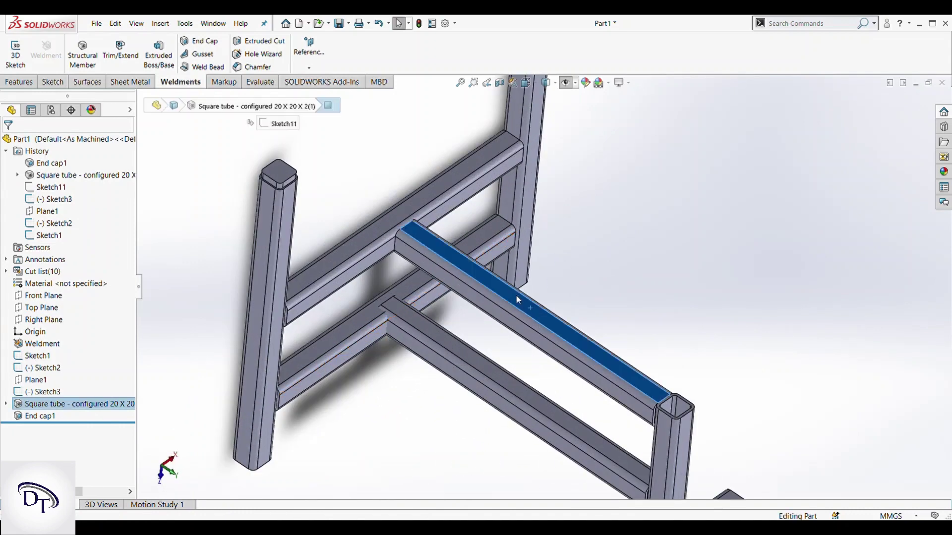
- Sketch a construction line across the cross member's top face, tube edge to tube edge
click(51, 82)
click(15, 50)
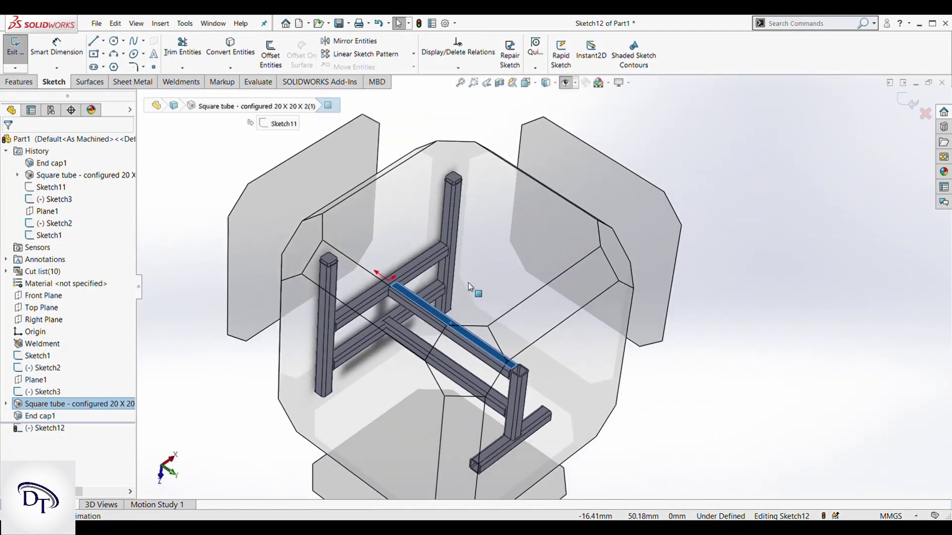
click(104, 44)
scroll(405, 286, down, 5)
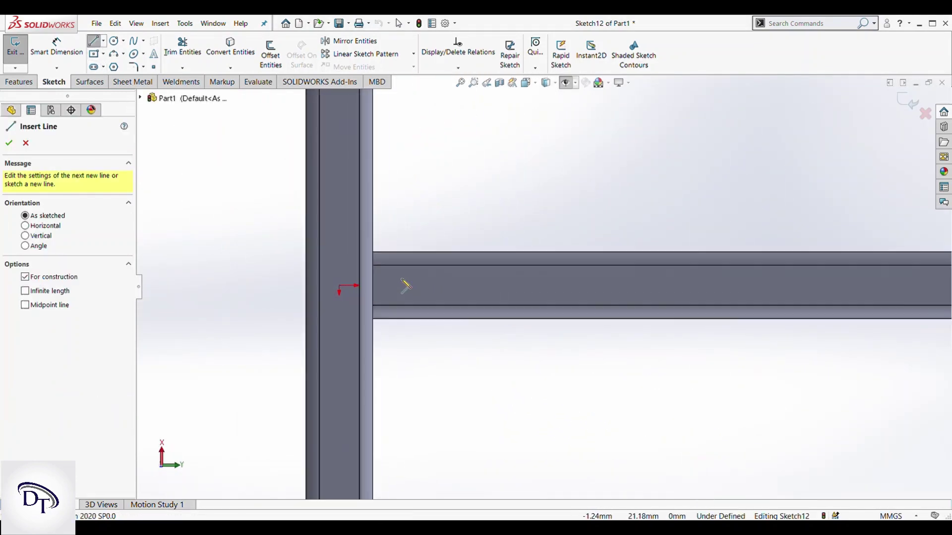
click(305, 287)
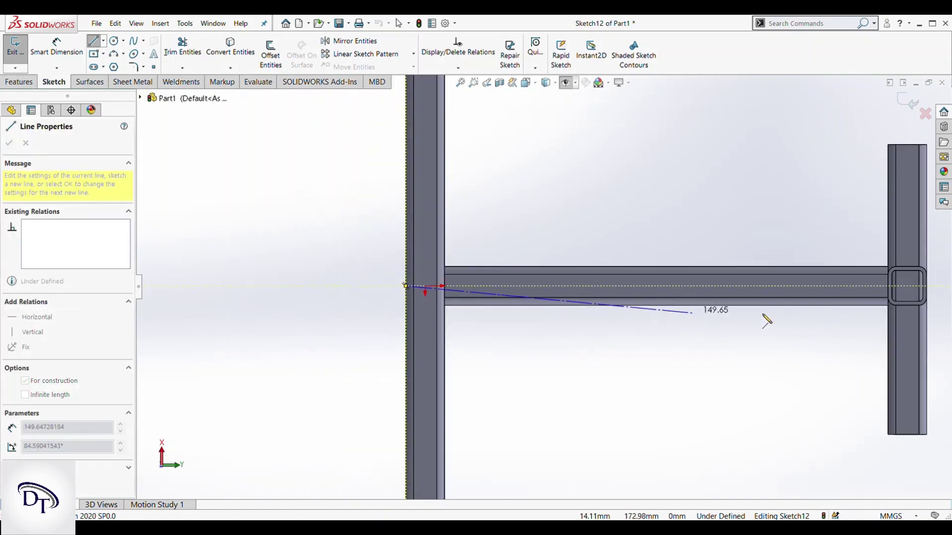
click(783, 266)
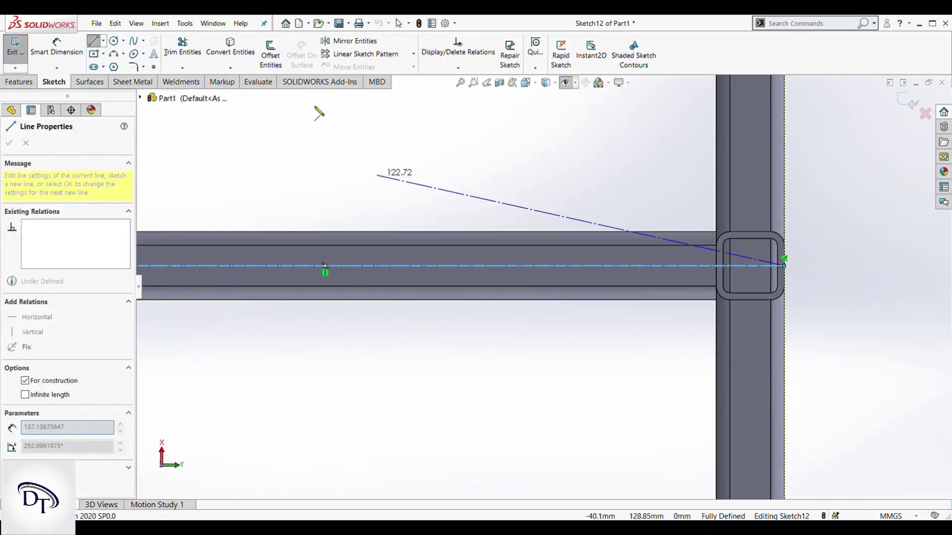
- Draw a centre rectangle over the beam and extrude it 10 mm into the seat board
click(94, 53)
scroll(323, 272, up, 3)
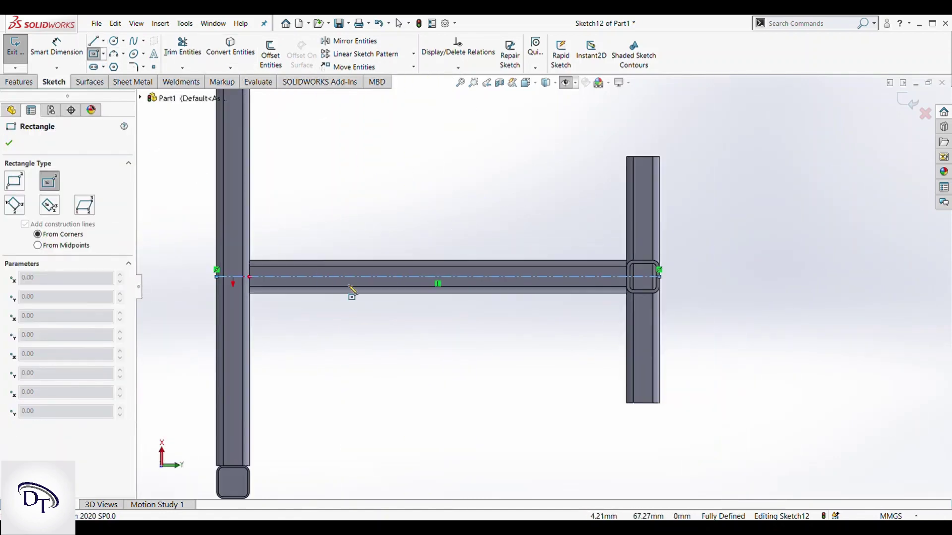
scroll(439, 283, down, 3)
click(457, 280)
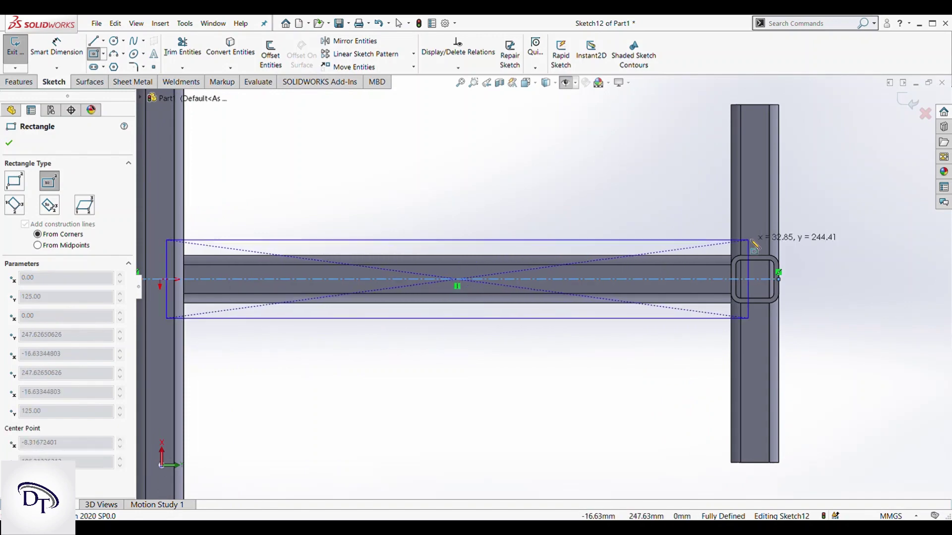
scroll(782, 238, up, 1)
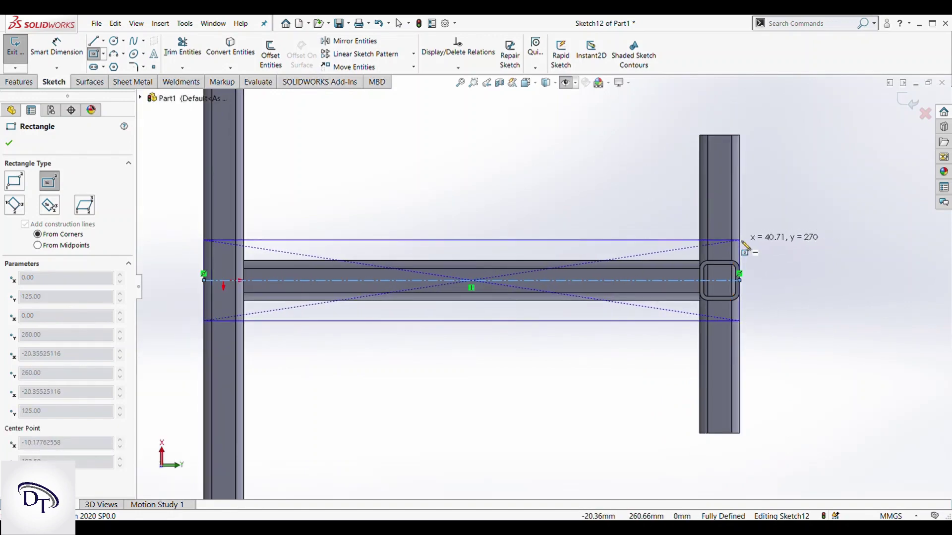
click(739, 234)
click(9, 142)
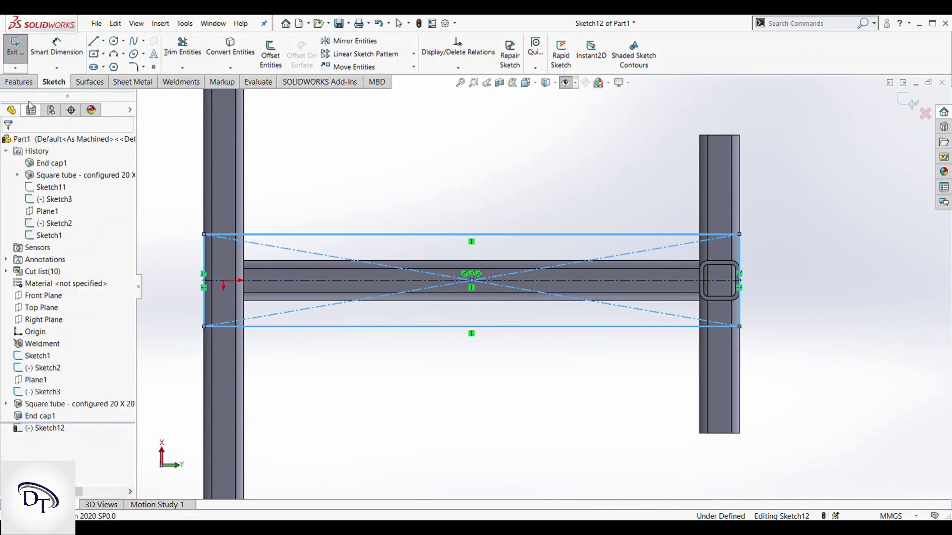
click(20, 81)
click(20, 52)
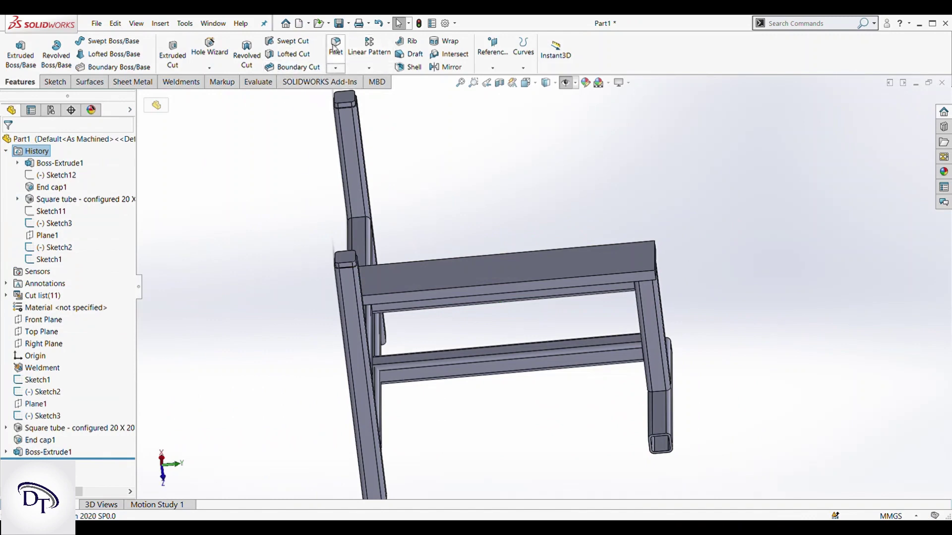
- Fillet the seat board's top face edges at 5 mm, then orbit to review the frame
middle_drag(458, 181, 466, 252)
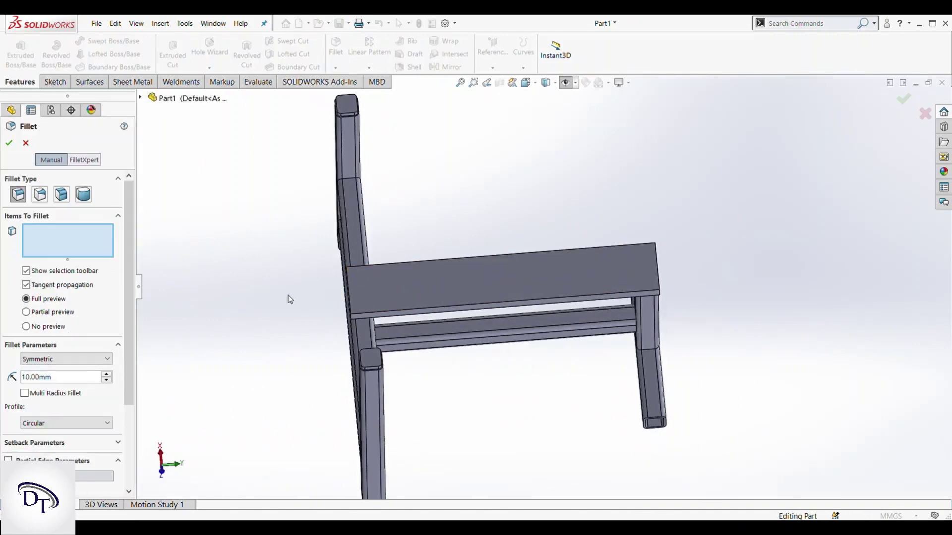
click(437, 277)
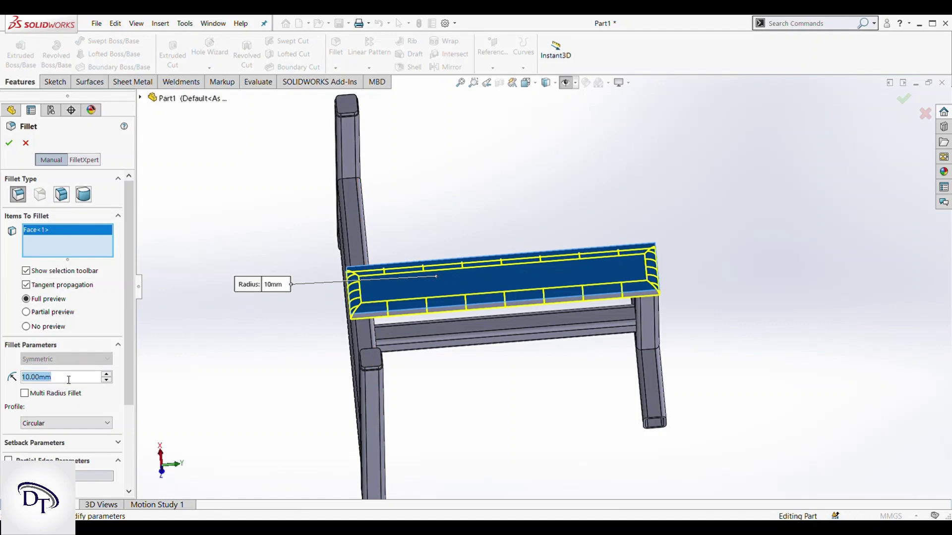
key(Return)
key(Return)
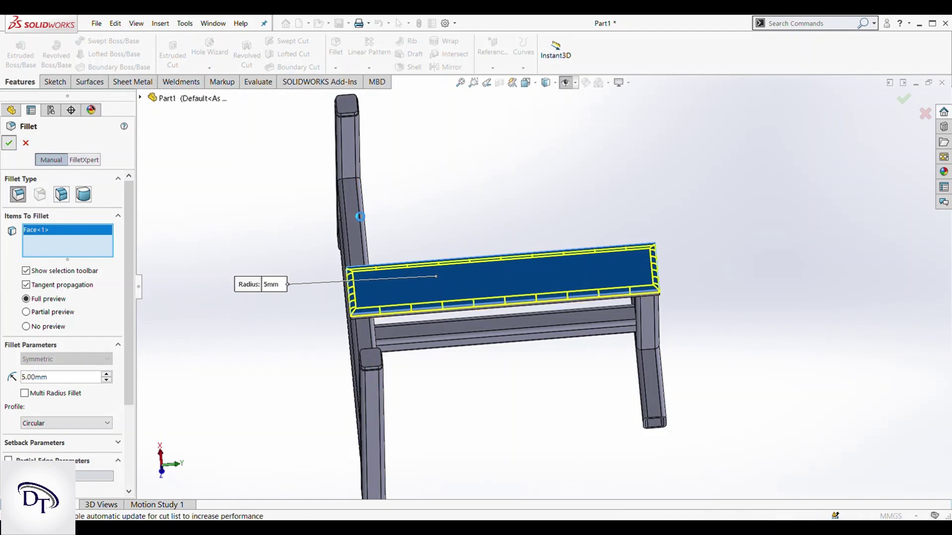
mouse_move(397, 234)
middle_down()
mouse_move(333, 145)
mouse_move(312, 296)
mouse_move(510, 174)
mouse_move(521, 185)
middle_up()
middle_drag(551, 355, 565, 205)
scroll(564, 204, down, 5)
mouse_move(488, 219)
middle_down()
mouse_move(471, 233)
mouse_move(207, 83)
middle_up()
scroll(450, 251, up, 5)
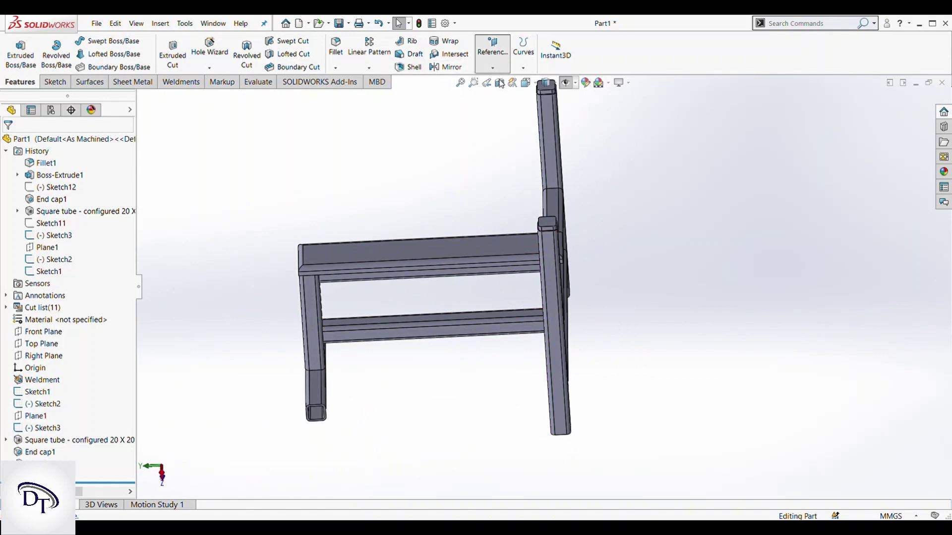
- Create a reference plane from two side faces of the upright post
scroll(546, 243, down, 3)
click(548, 242)
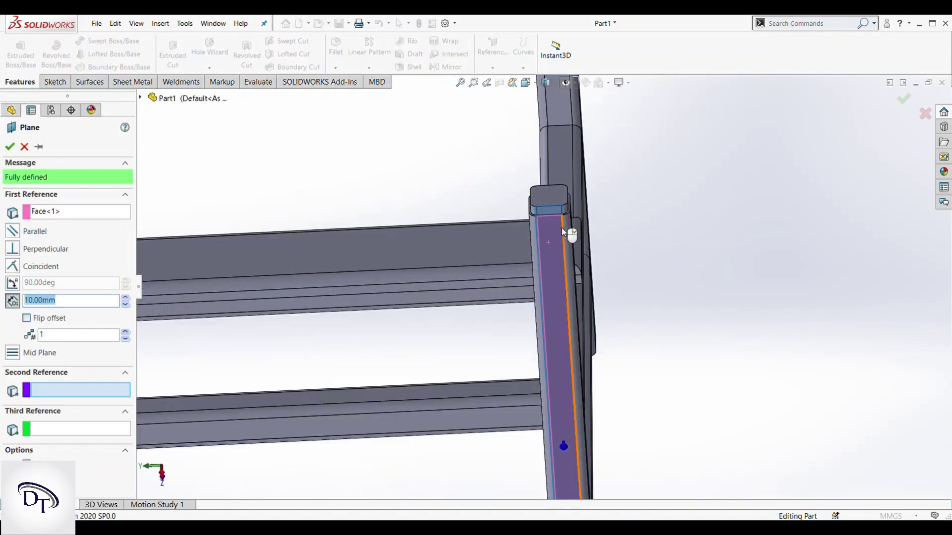
middle_drag(549, 242, 535, 281)
click(625, 248)
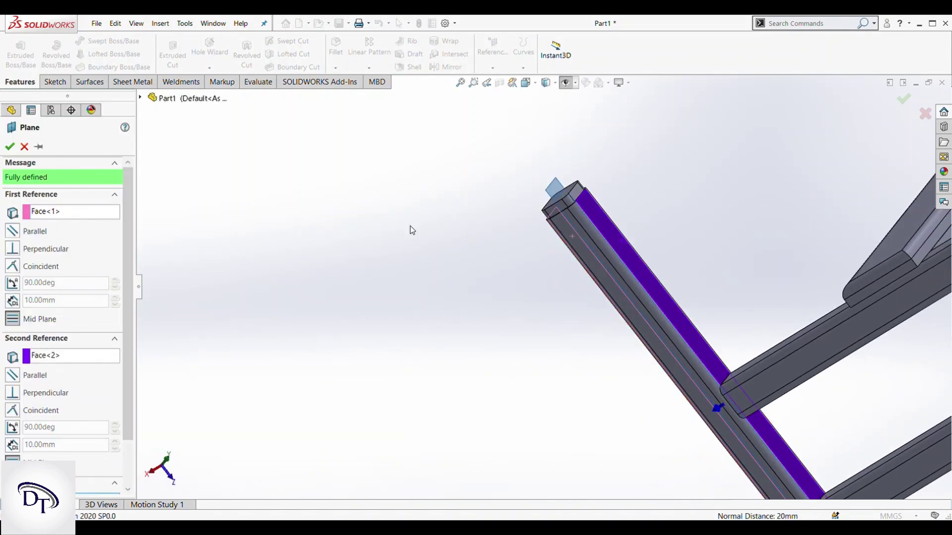
click(10, 148)
- Start a sketch on the new plane and view it normal-to
mouse_move(528, 242)
middle_down()
mouse_move(548, 213)
mouse_move(601, 213)
middle_up()
scroll(519, 237, up, 5)
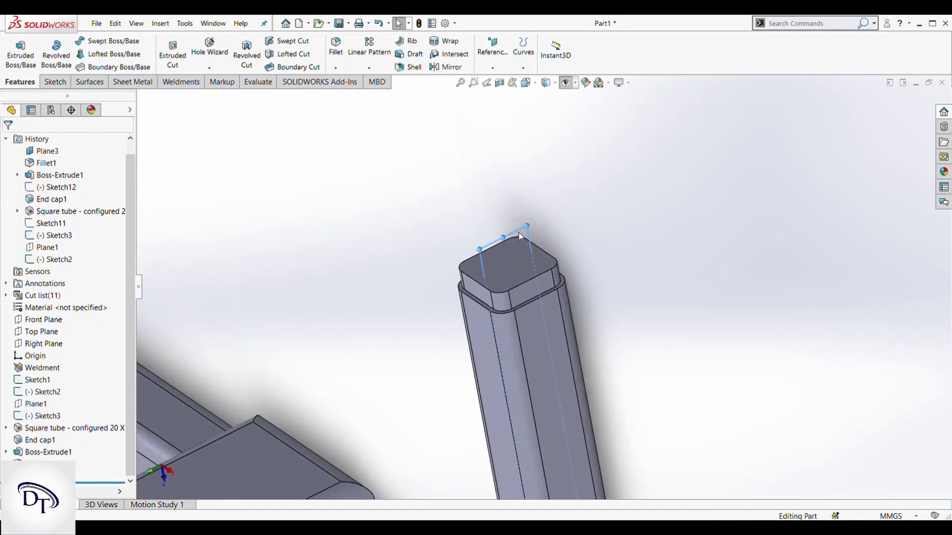
middle_drag(520, 237, 525, 219)
click(546, 207)
key(space)
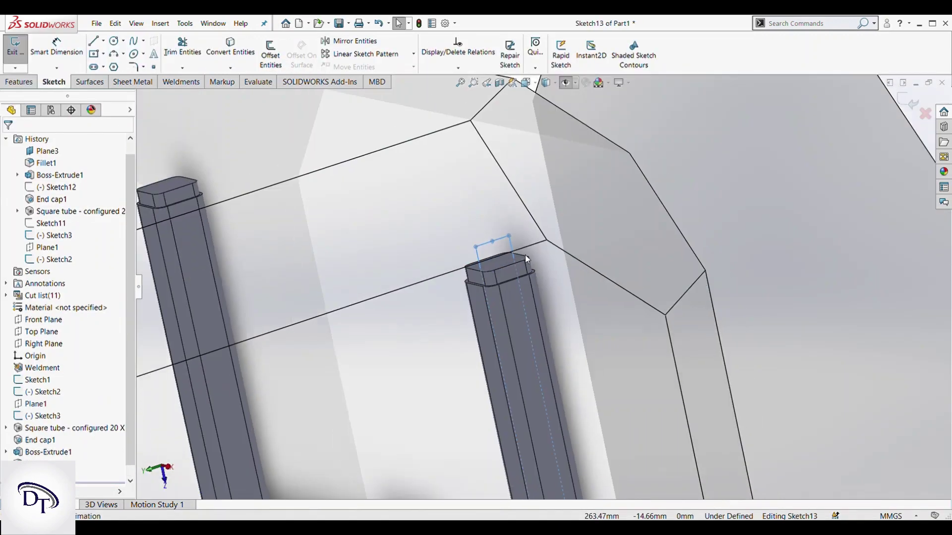
click(482, 353)
scroll(612, 174, down, 2)
scroll(442, 113, up, 2)
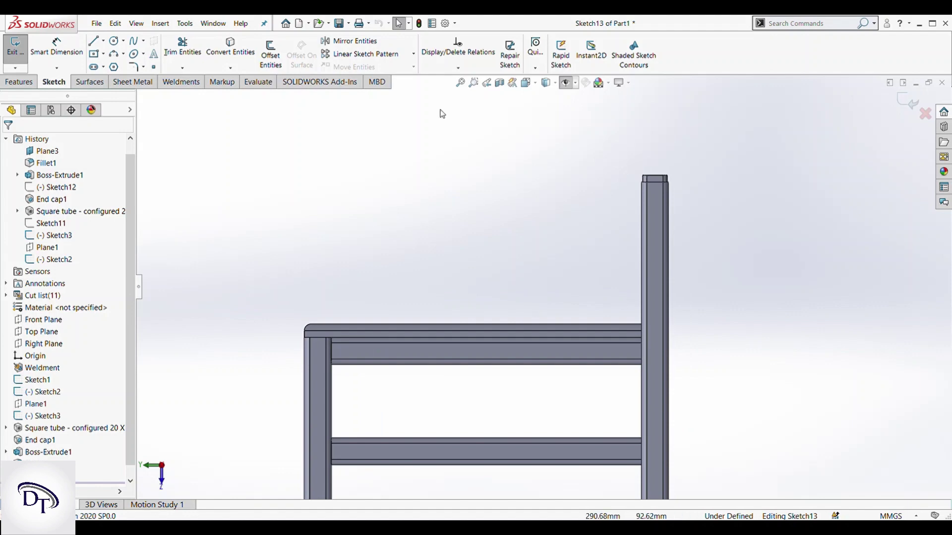
- Draw an L-shaped line chain: horizontal from the post edge, then a short vertical upward
click(98, 45)
scroll(595, 234, down, 2)
scroll(694, 257, down, 2)
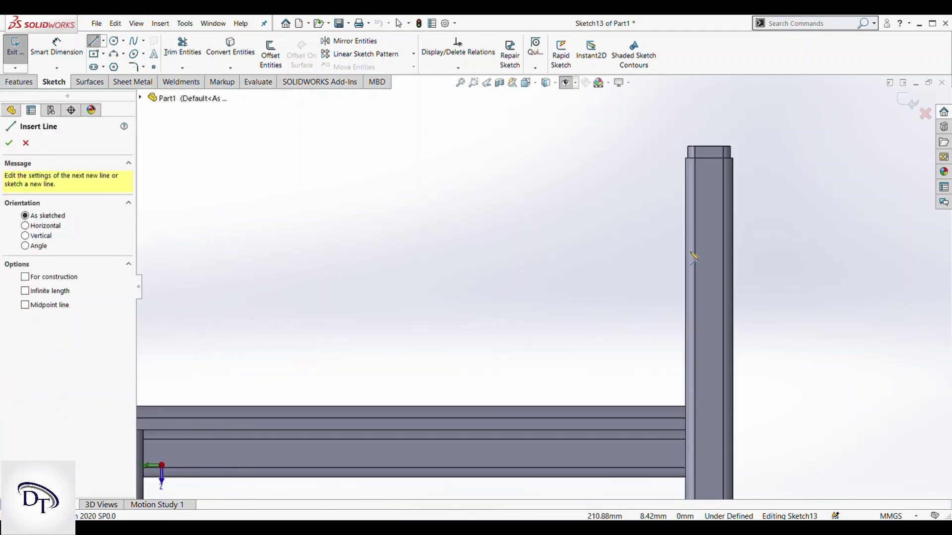
click(684, 253)
click(607, 254)
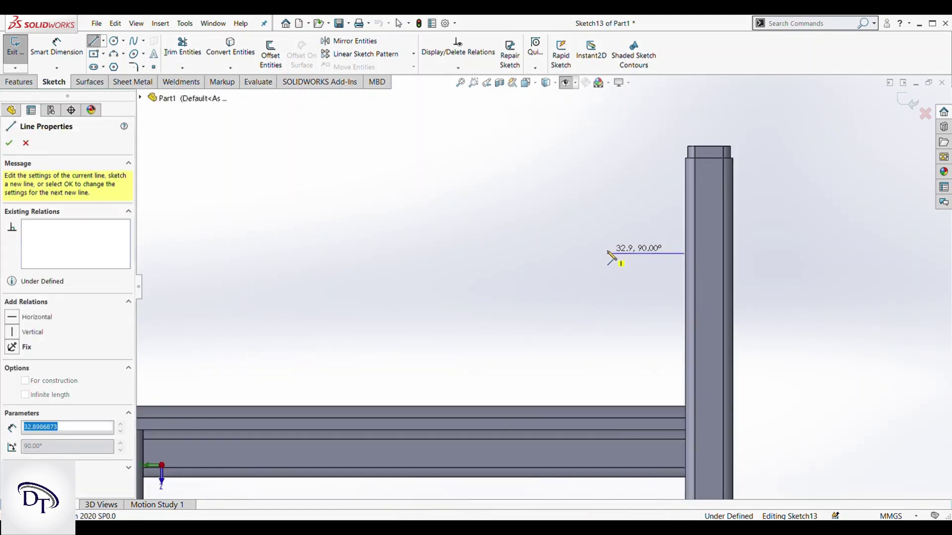
click(607, 207)
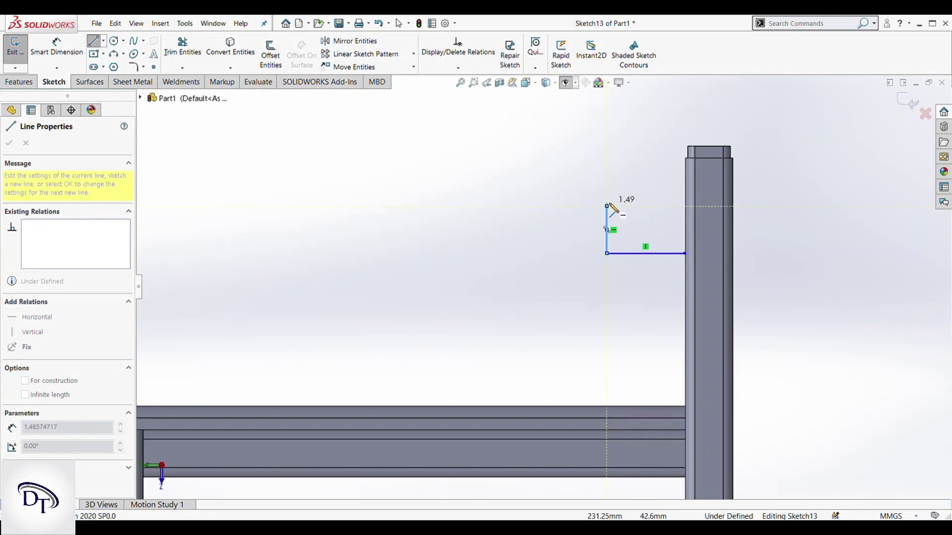
key(Escape)
- Offset the L chain by 5 mm
click(276, 64)
click(607, 235)
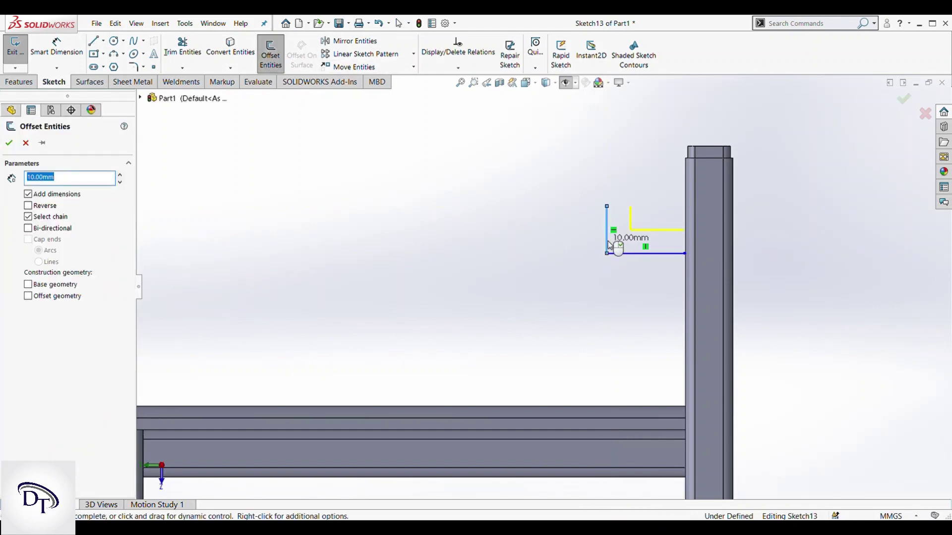
text(5)
key(Return)
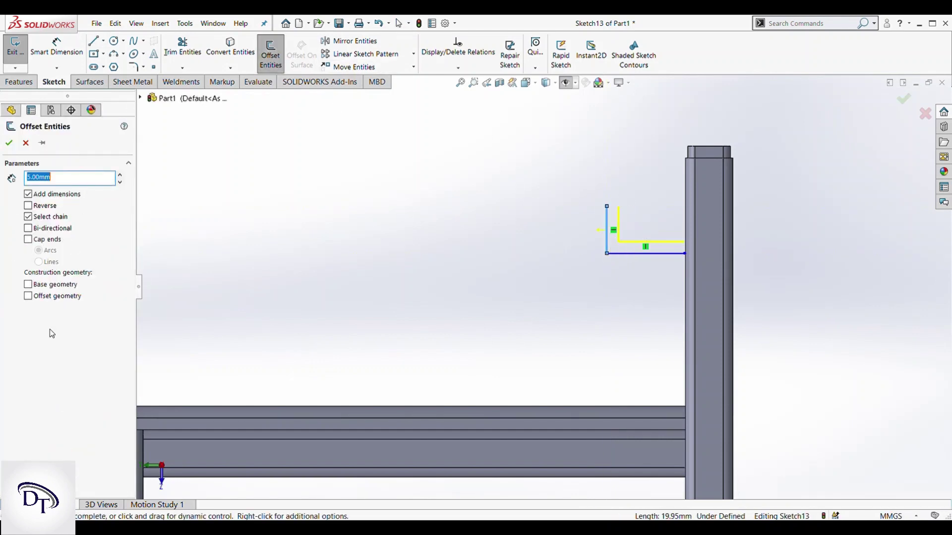
click(10, 143)
- Dimension the bracket's bottom line to 25 mm
click(56, 47)
click(645, 254)
click(636, 282)
click(638, 290)
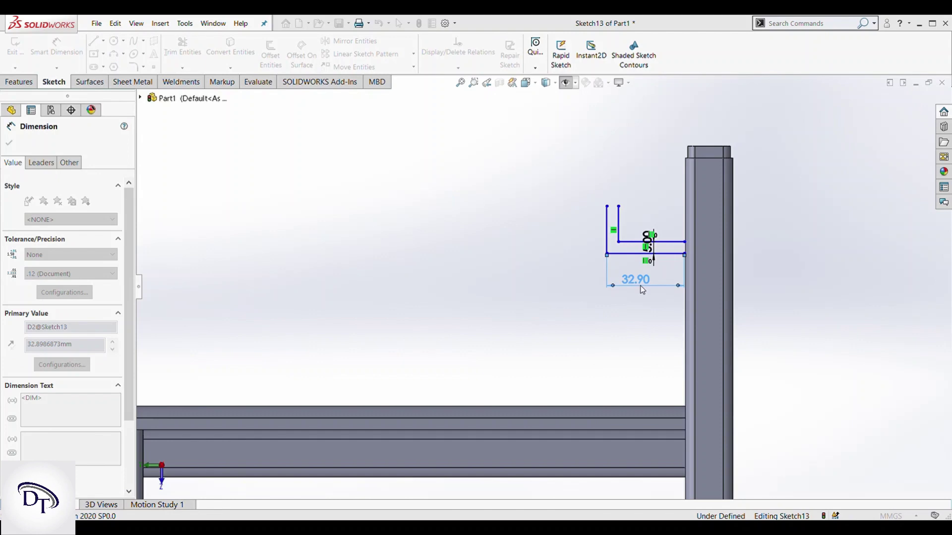
text(25)
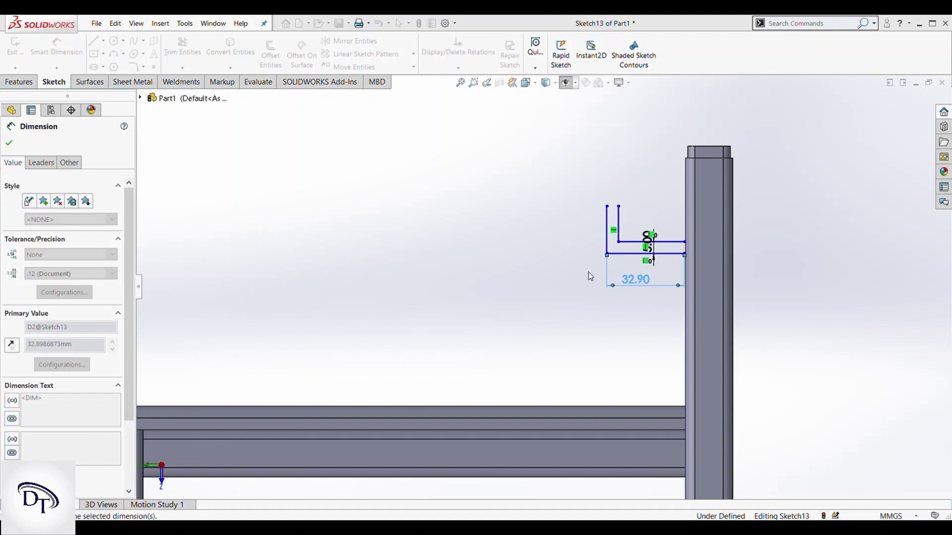
key(Return)
- Dimension the left vertical line to 20 mm tall
scroll(598, 262, down, 2)
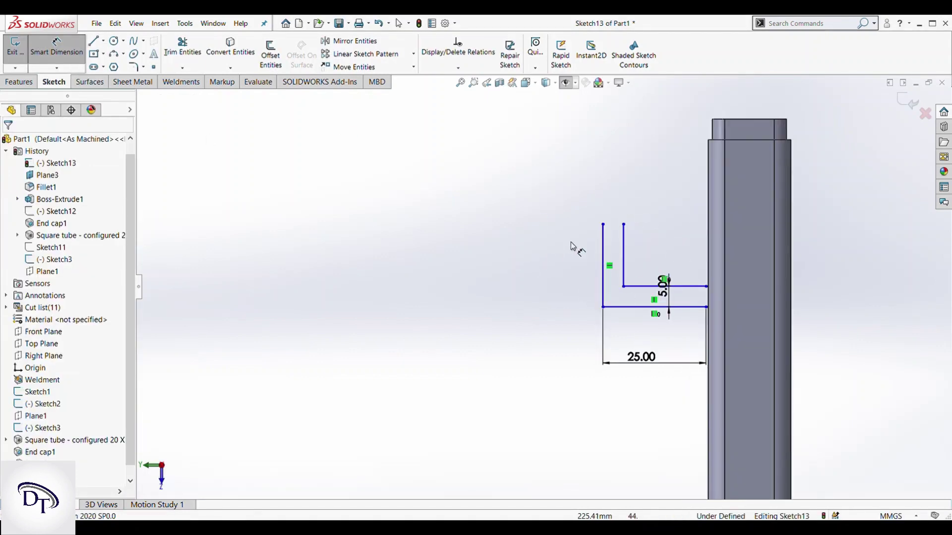
click(602, 264)
click(567, 267)
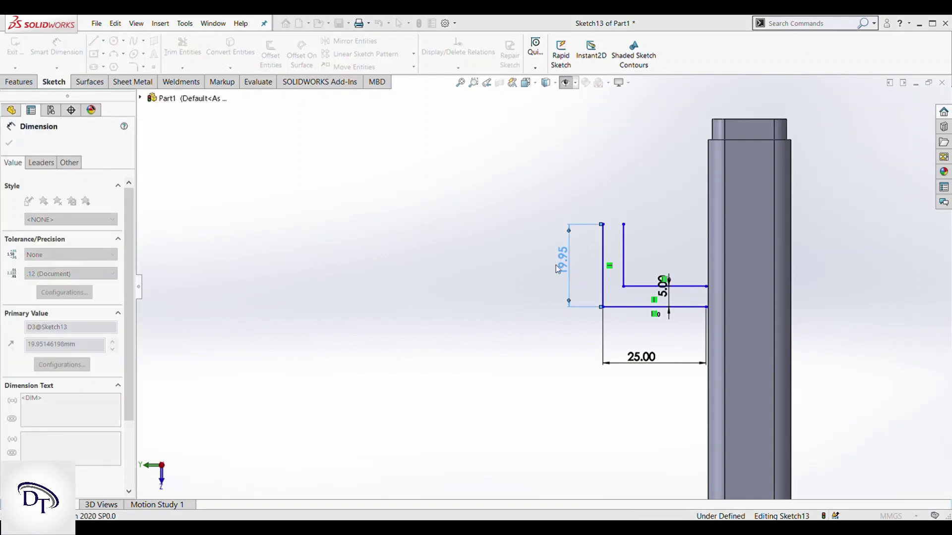
text(20)
key(Return)
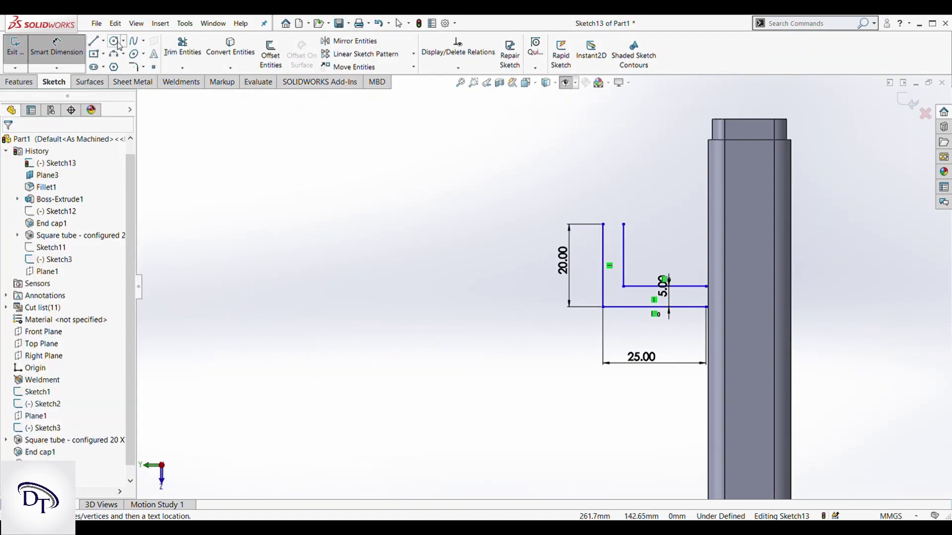
click(94, 41)
click(623, 224)
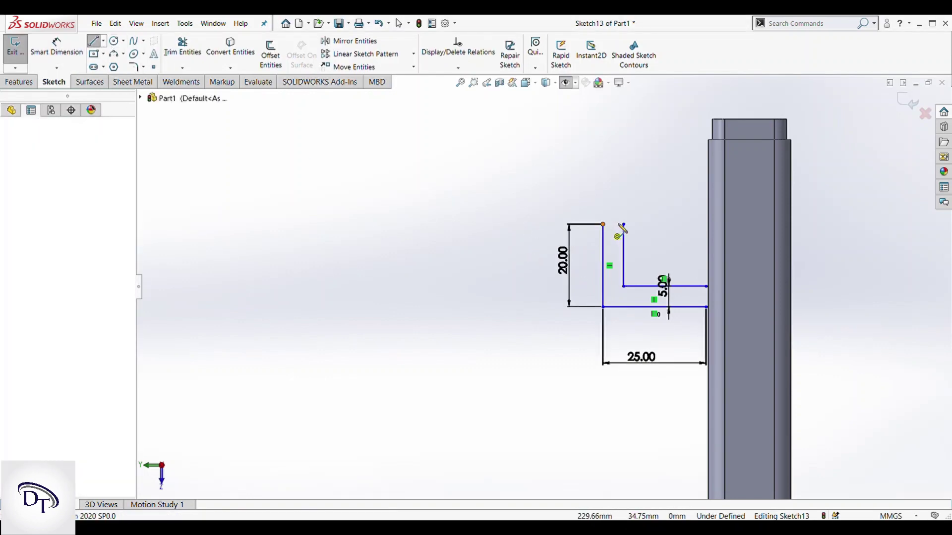
key(Escape)
click(114, 41)
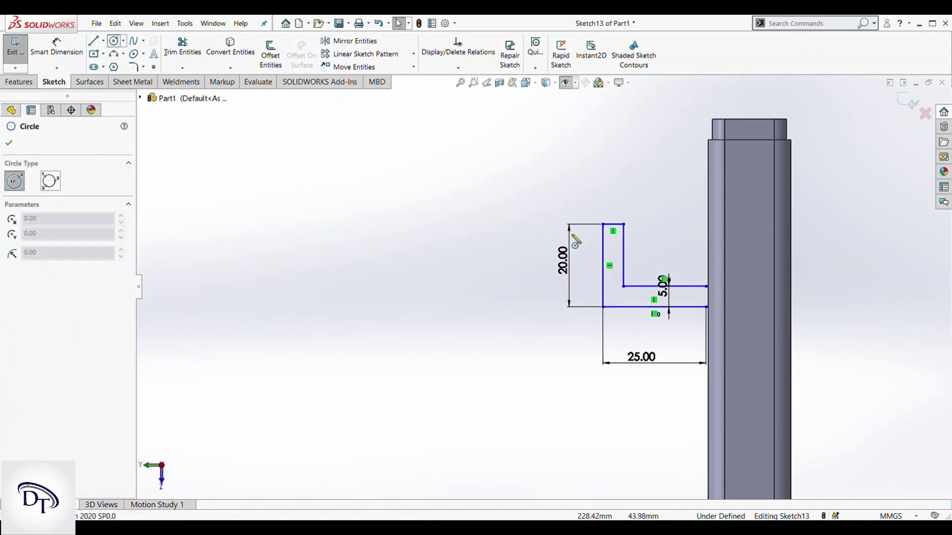
- Draw a circle at the upright's top spanning its width, to trim into a semicircle
scroll(642, 237, down, 5)
scroll(649, 233, down, 2)
click(608, 237)
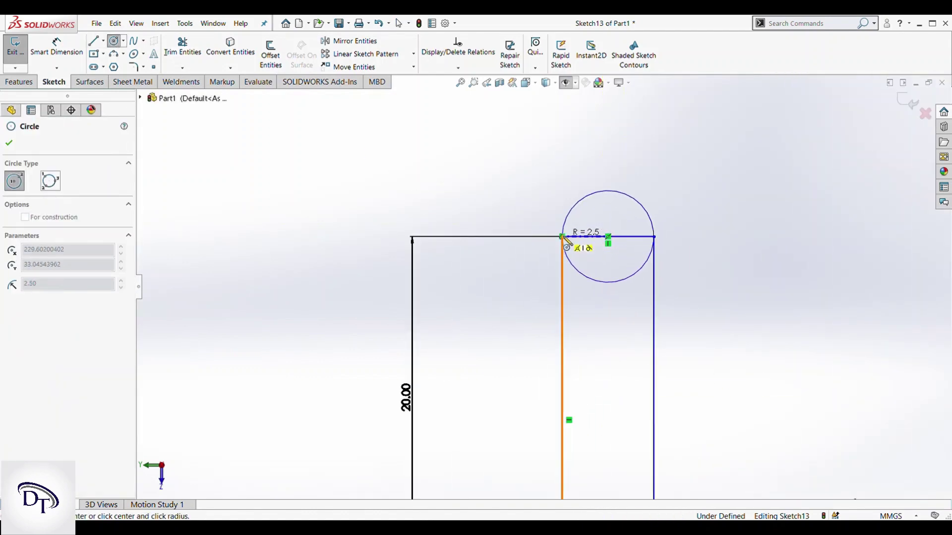
click(563, 237)
click(182, 47)
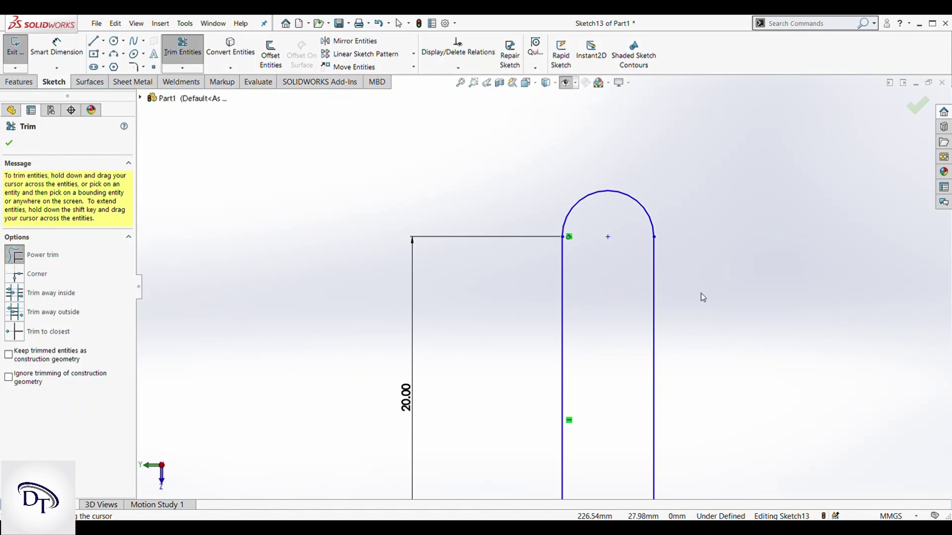
scroll(703, 298, up, 3)
- Draw a line along the tube edge and trim the extra corner segment
click(99, 43)
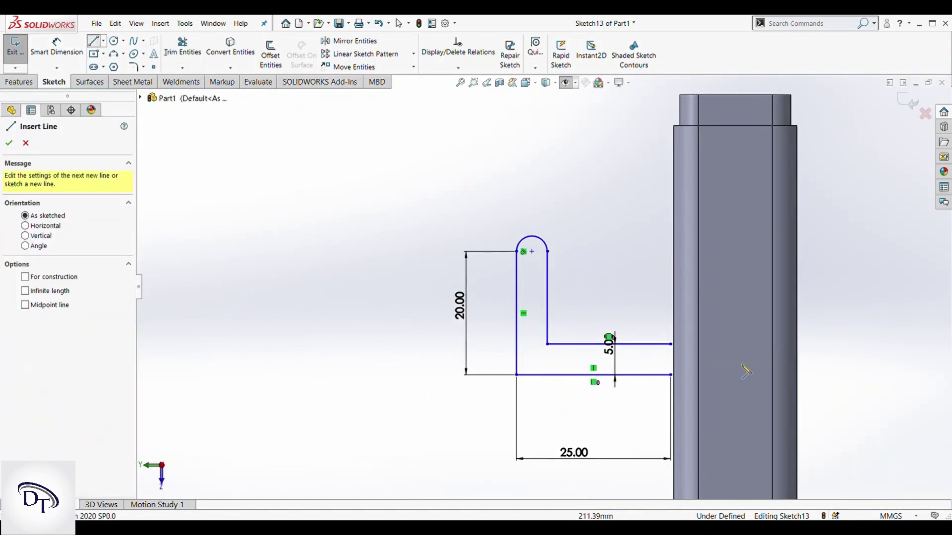
click(674, 126)
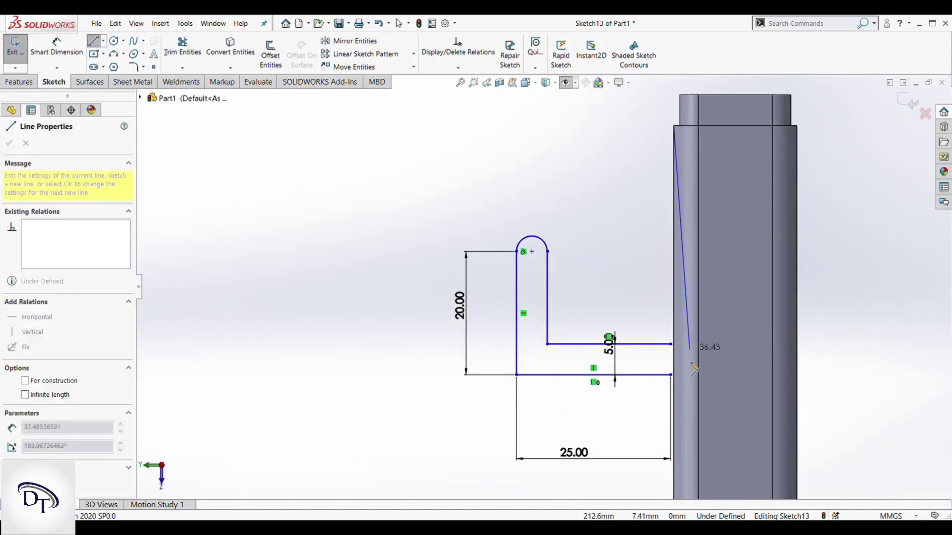
double_click(673, 375)
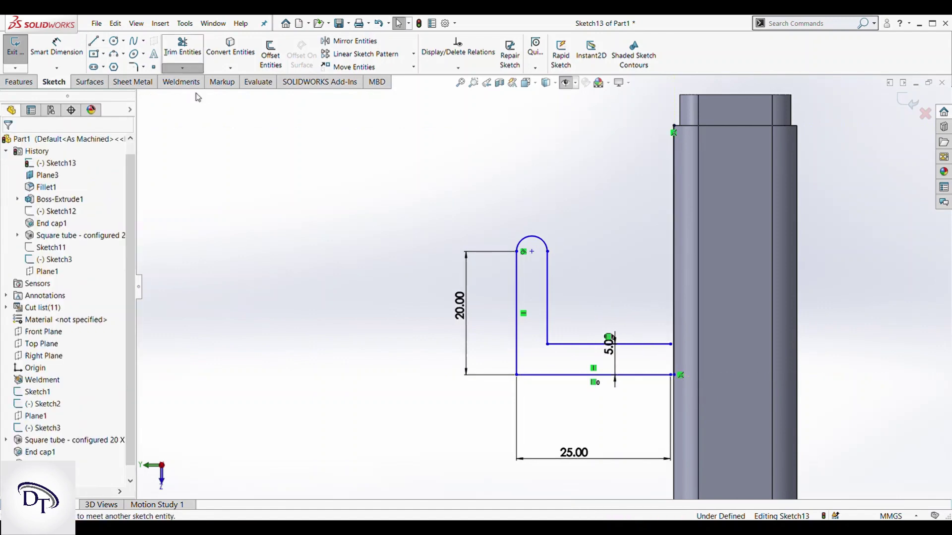
click(183, 49)
scroll(694, 386, down, 5)
click(509, 229)
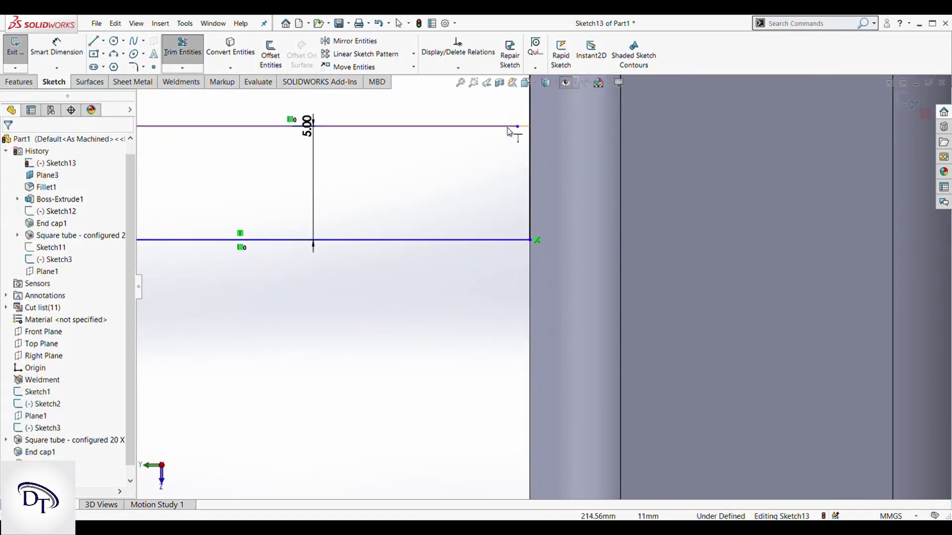
- Dimension the tube-edge line's distance from the tube top point (35.40 mm)
scroll(510, 179, up, 4)
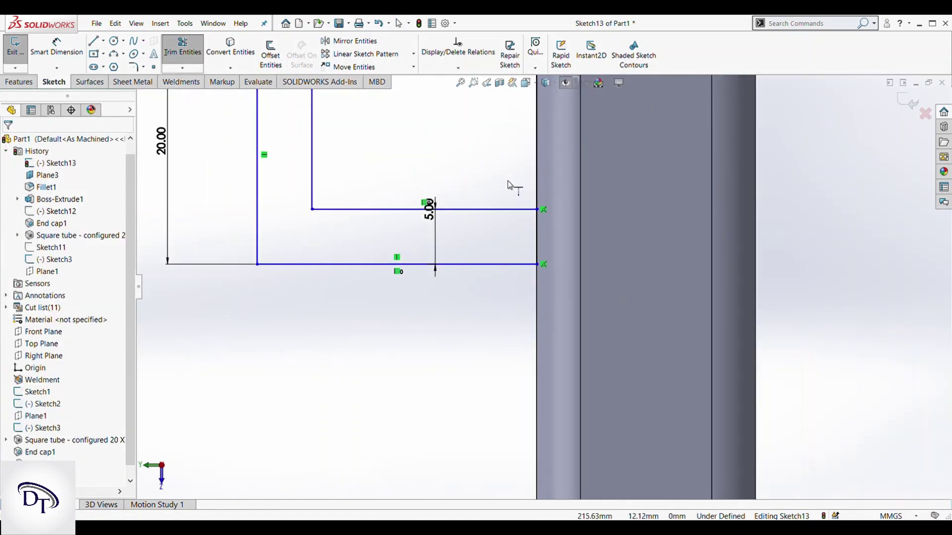
scroll(543, 287, up, 3)
right_drag(545, 285, 576, 272)
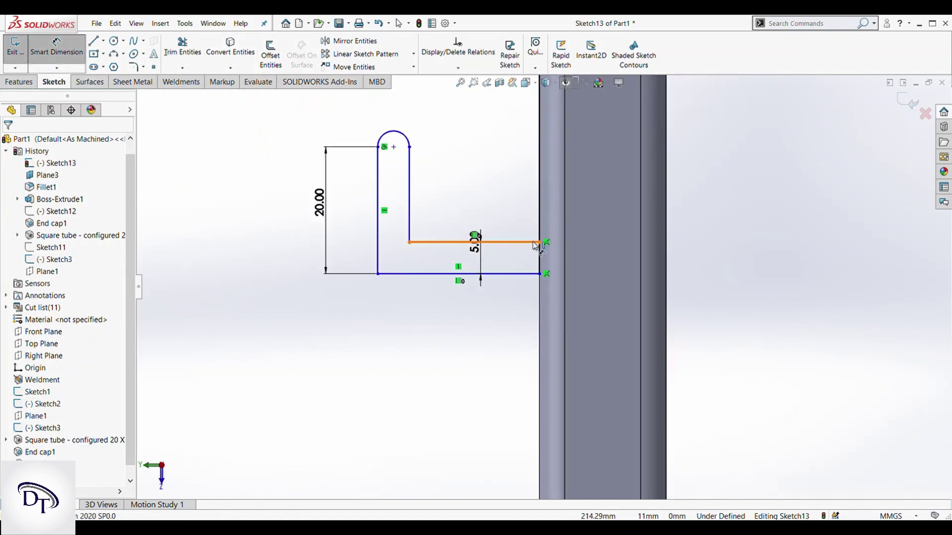
click(535, 242)
scroll(538, 248, up, 3)
click(541, 158)
click(656, 231)
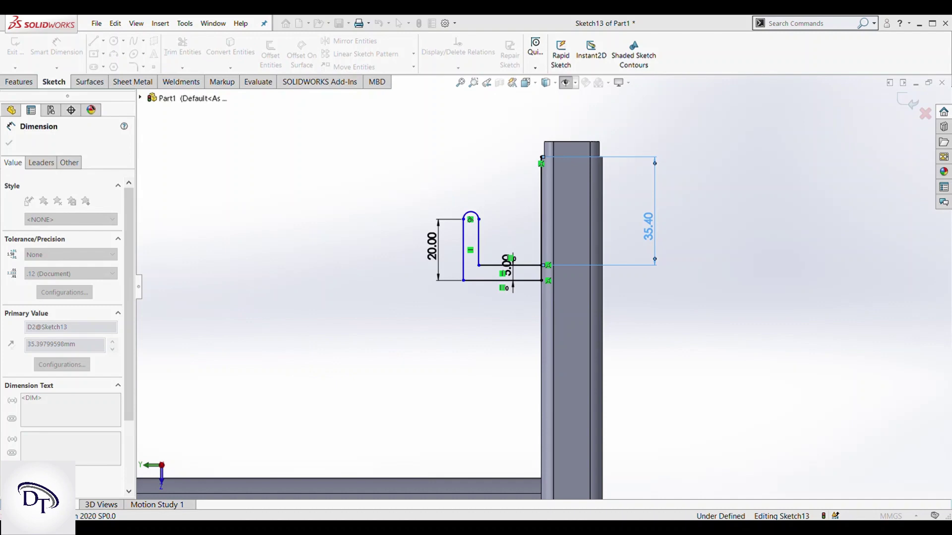
- Set the distance below the tube top to 35 mm and make the tube-edge line construction
text(35)
key(Return)
scroll(555, 213, down, 1)
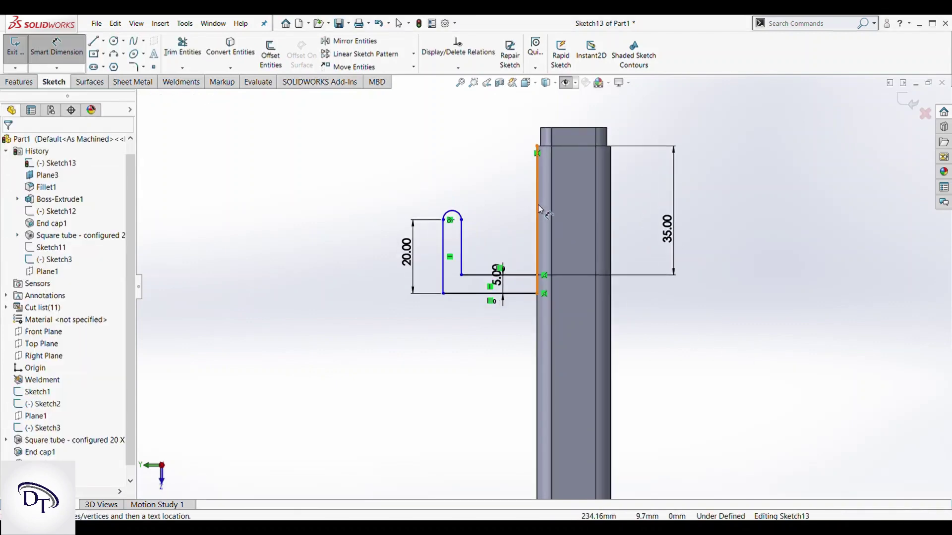
click(562, 196)
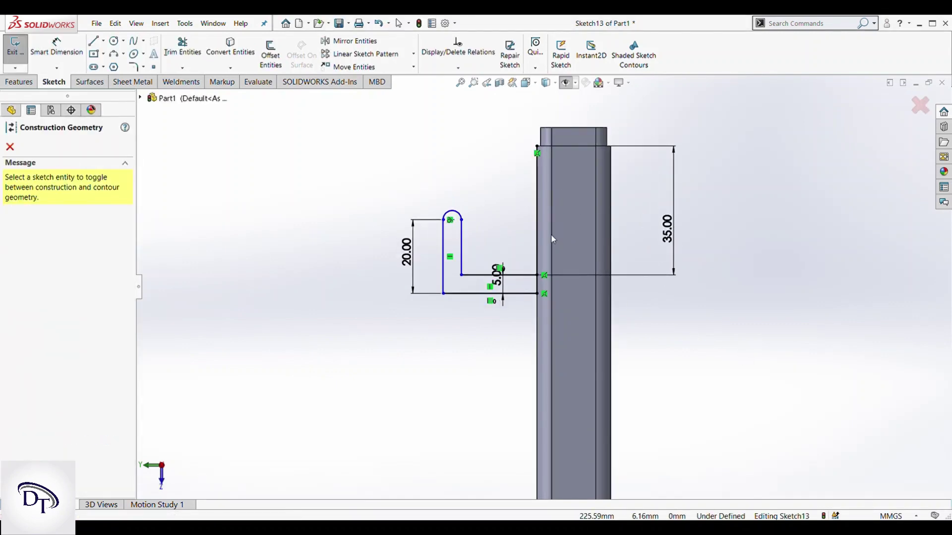
click(9, 147)
scroll(388, 206, up, 2)
- Add the 20.55 mm horizontal gap dimension between the upright and tube edge
key(d)
click(430, 233)
click(561, 228)
click(513, 228)
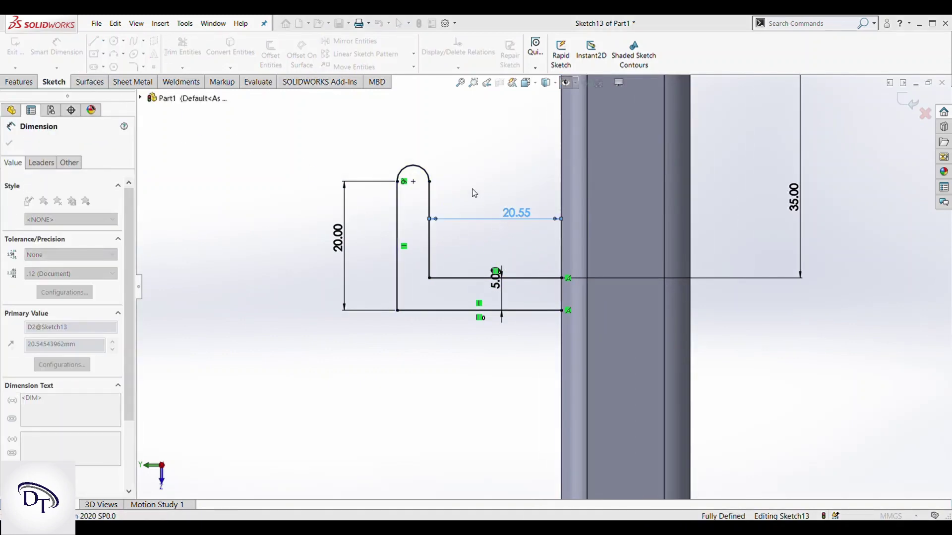
click(516, 170)
scroll(516, 223, down, 3)
scroll(543, 260, up, 1)
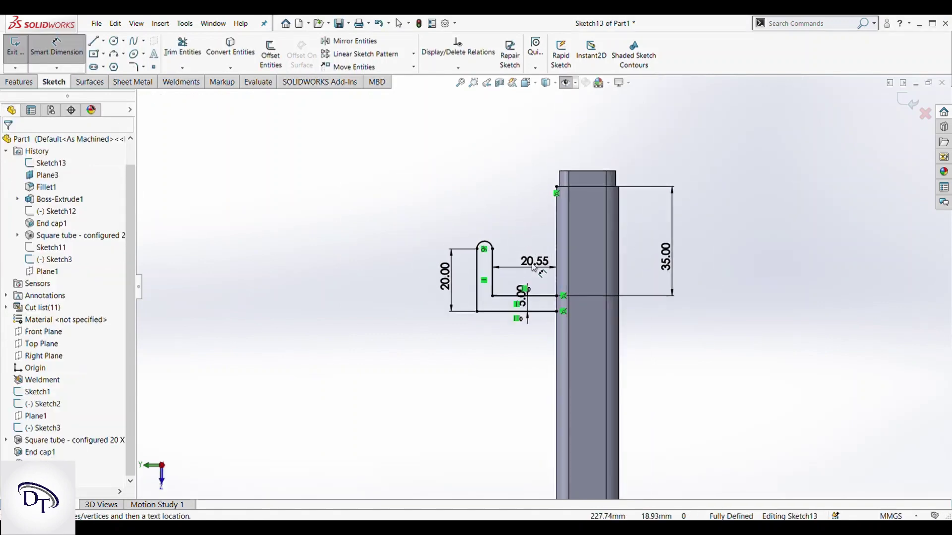
scroll(543, 260, up, 4)
- Close the profile with a vertical line and preview a 10 mm boss extrusion
key(l)
click(580, 325)
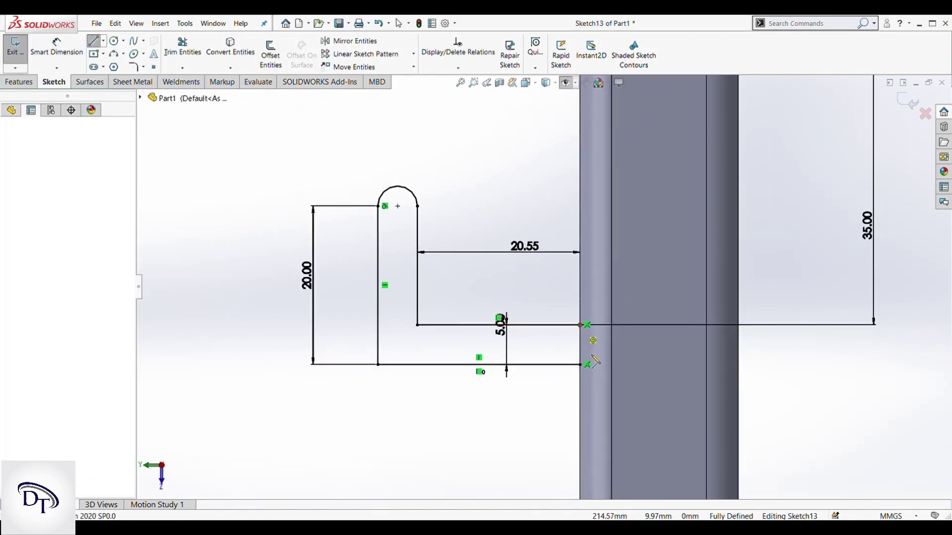
click(580, 365)
key(Escape)
scroll(564, 269, down, 3)
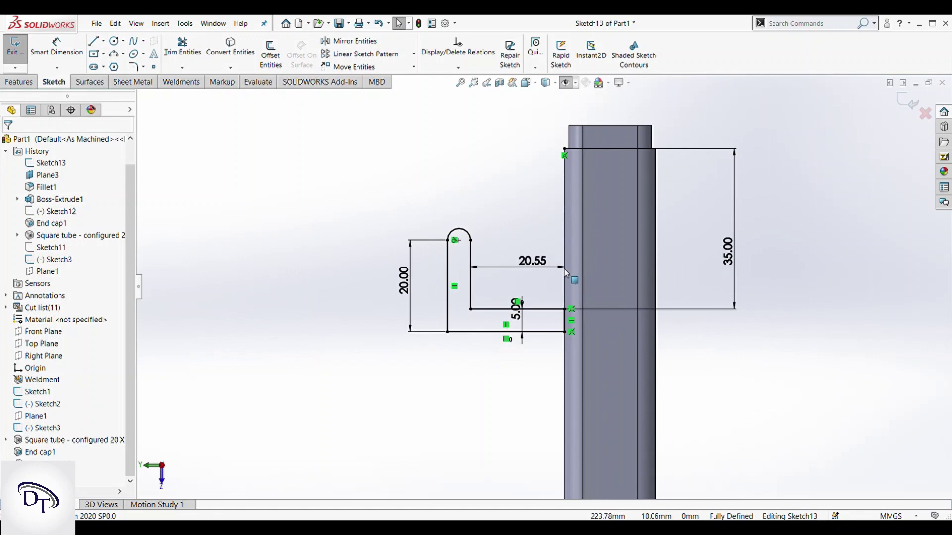
scroll(564, 269, down, 2)
click(19, 82)
click(31, 56)
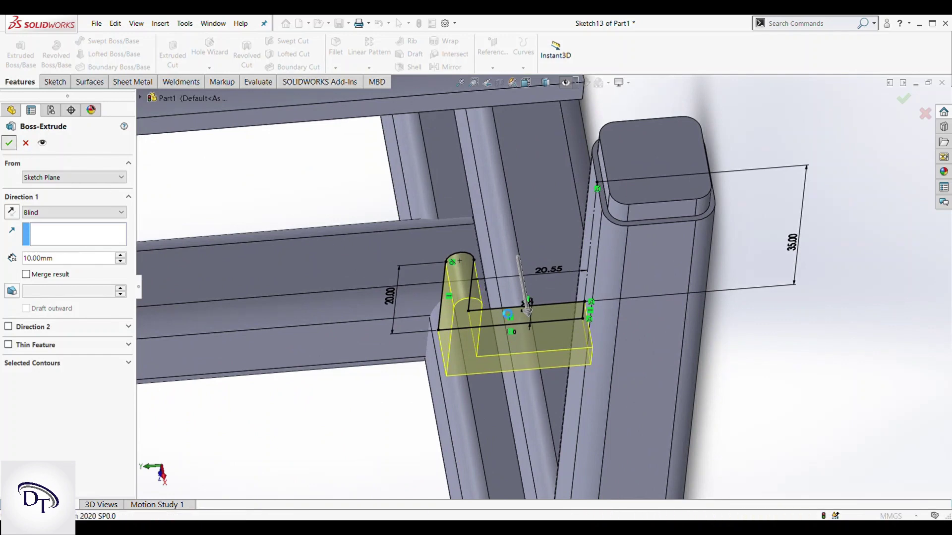
- Accept the 10 mm hook extrusion and change its gap from 20.55 to 15 mm
click(9, 143)
mouse_move(478, 323)
middle_down()
mouse_move(512, 227)
mouse_move(559, 301)
middle_up()
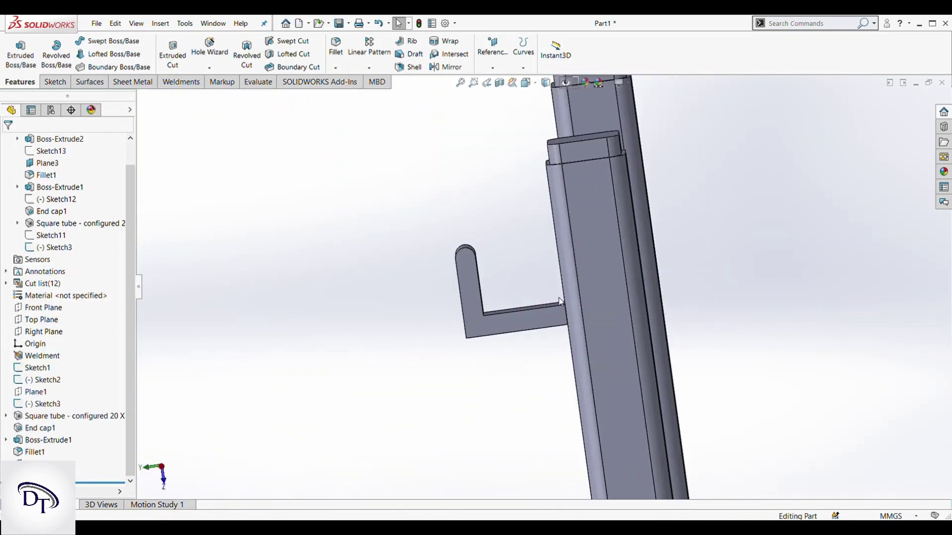
double_click(526, 317)
double_click(532, 270)
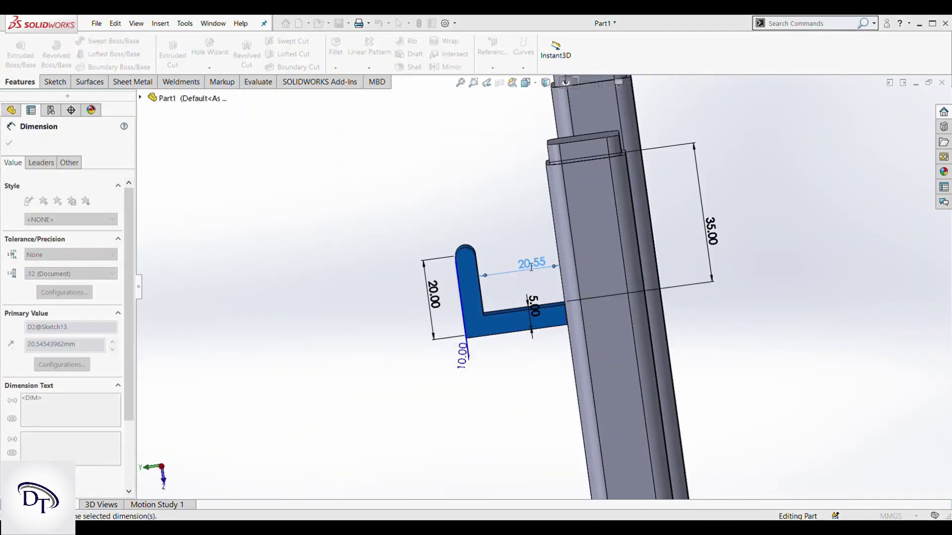
text(15)
key(Return)
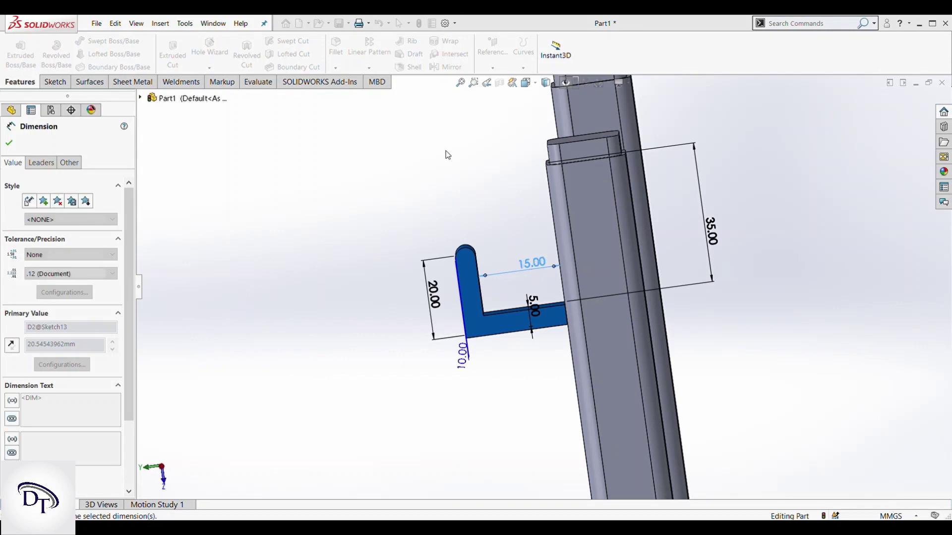
click(447, 153)
- Zoom out to show the whole frame with the new hook
scroll(460, 264, up, 2)
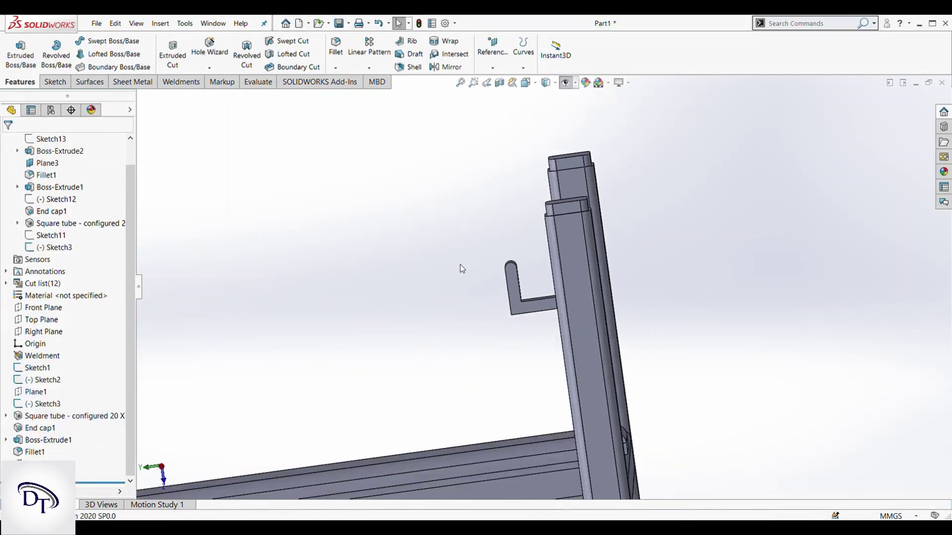
scroll(486, 261, up, 2)
scroll(509, 285, up, 2)
scroll(510, 285, up, 2)
scroll(510, 284, up, 2)
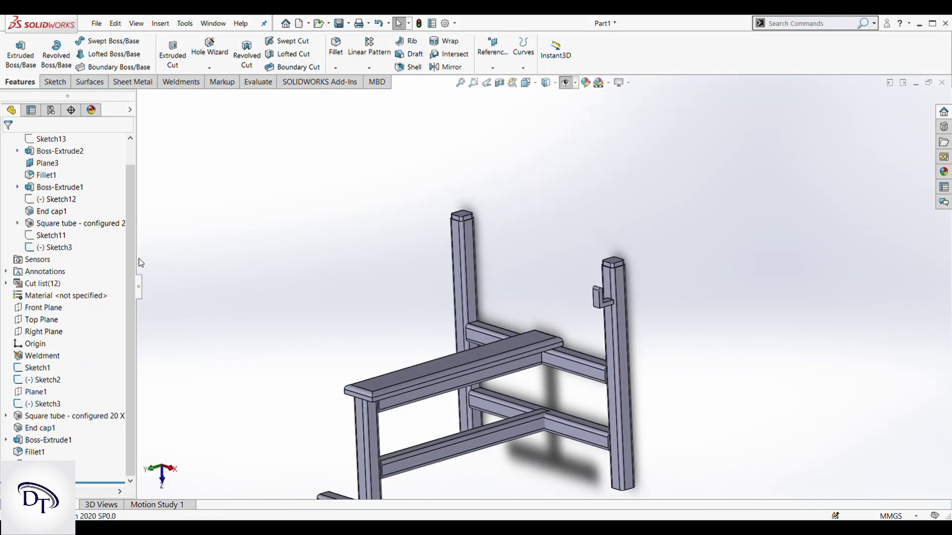
scroll(50, 211, up, 1)
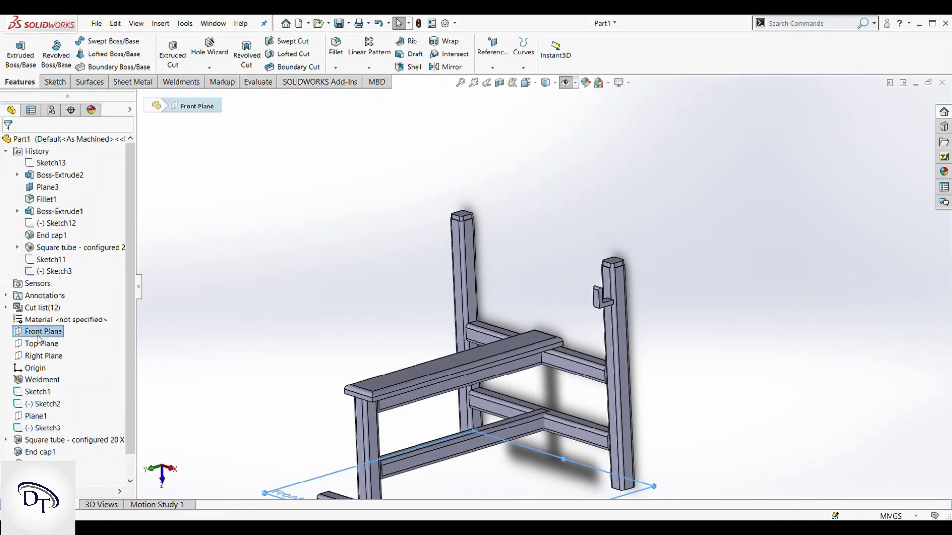
- Mirror the Boss-Extrude2 hook bracket across the Right Plane onto the other upright
click(442, 68)
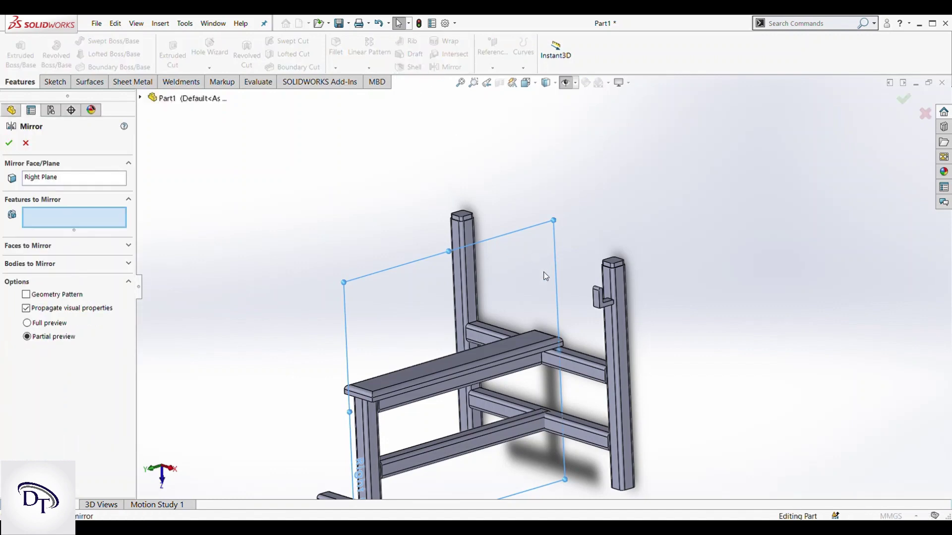
scroll(556, 318, down, 2)
click(618, 297)
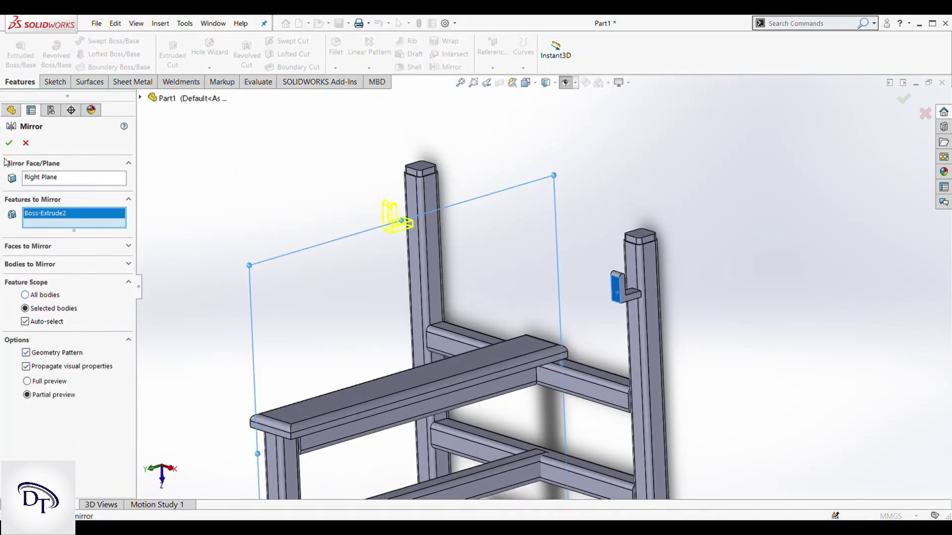
click(9, 144)
scroll(308, 243, up, 3)
mouse_move(328, 275)
middle_down()
mouse_move(496, 301)
mouse_move(512, 267)
middle_up()
scroll(517, 364, up, 3)
middle_drag(517, 364, 188, 41)
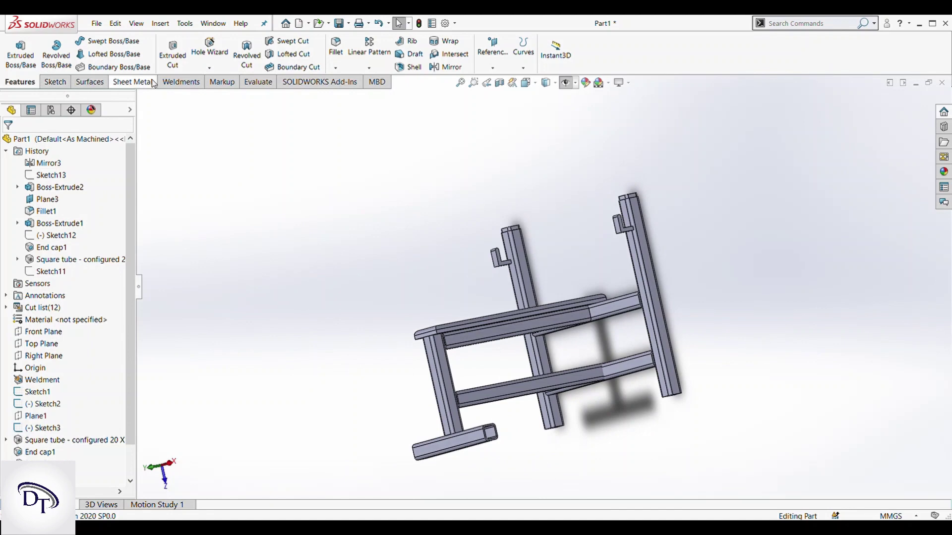
click(191, 80)
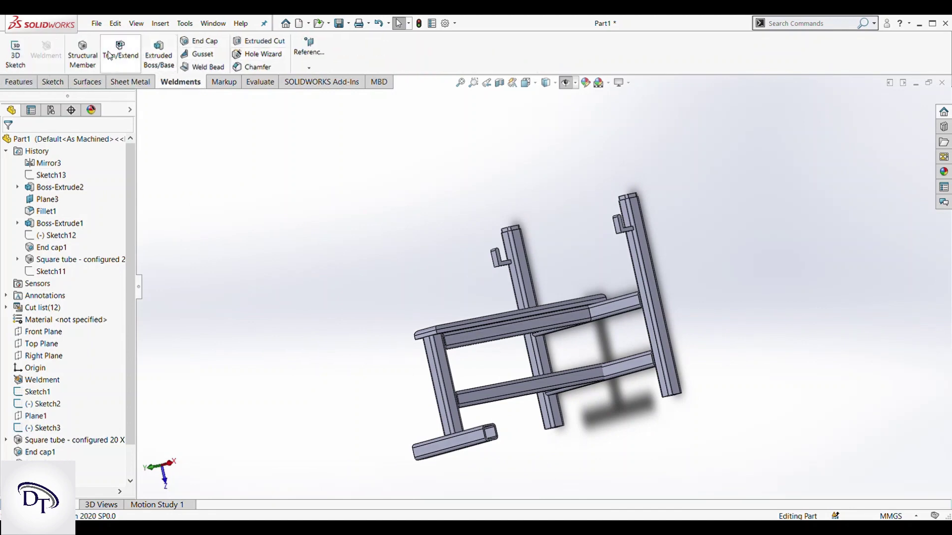
- Colour the padded seat (Boss-Extrude1 and Fillet1) black
middle_drag(464, 228, 627, 106)
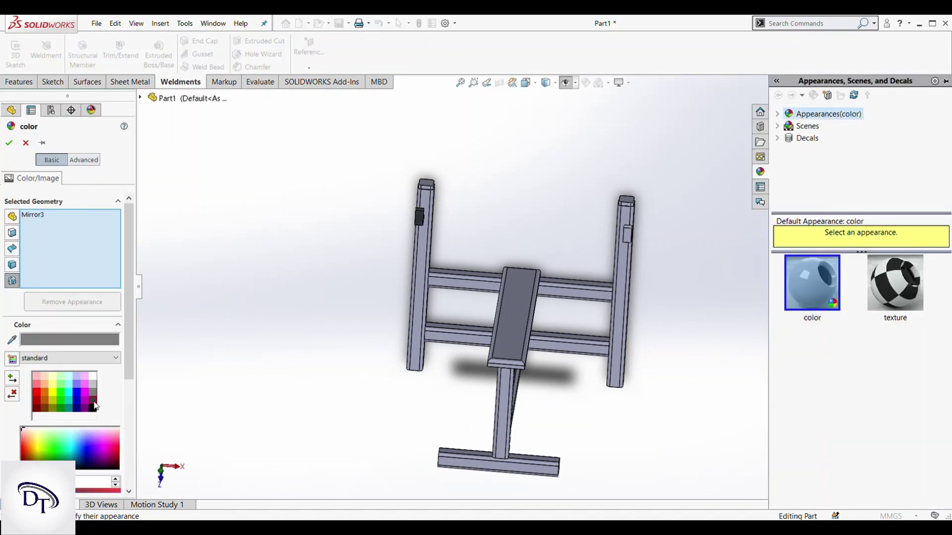
click(69, 249)
key(Delete)
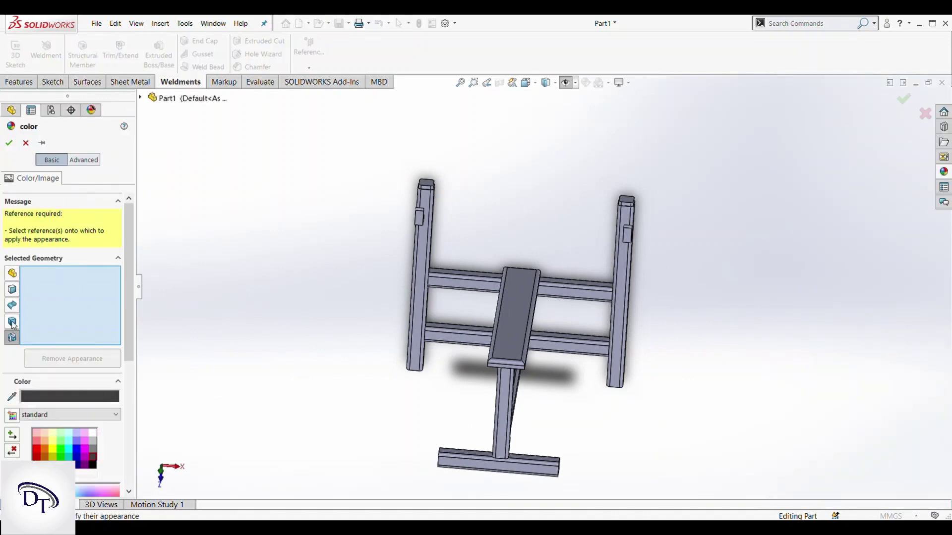
click(518, 321)
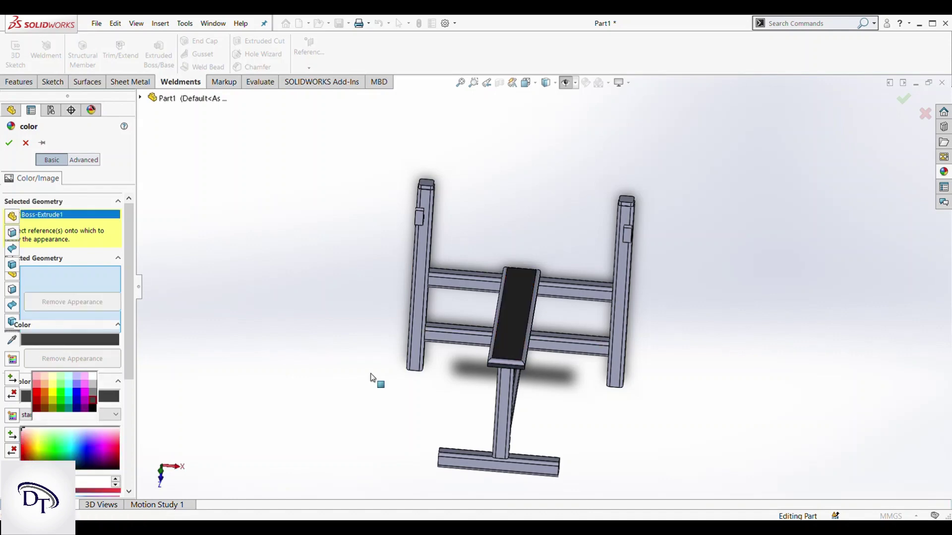
scroll(506, 366, down, 3)
scroll(515, 362, down, 3)
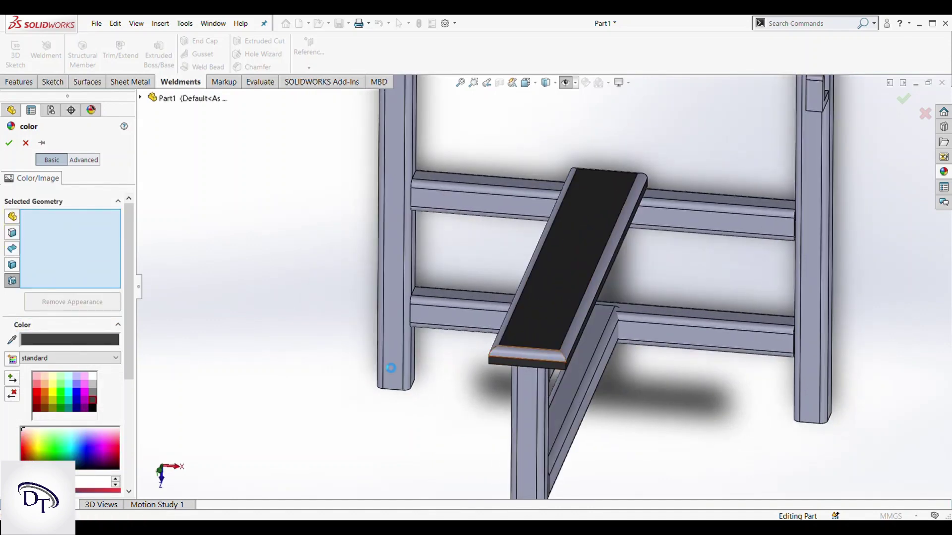
scroll(339, 356, up, 5)
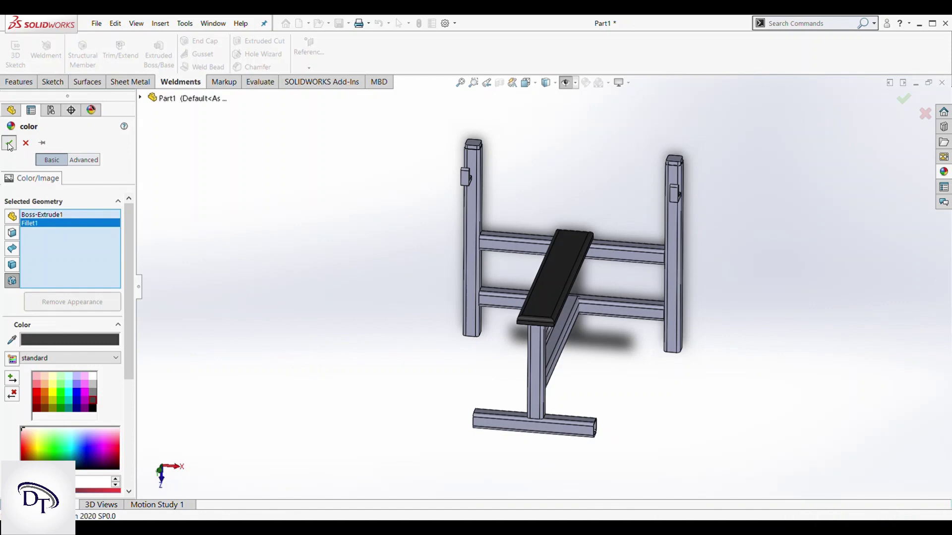
click(8, 143)
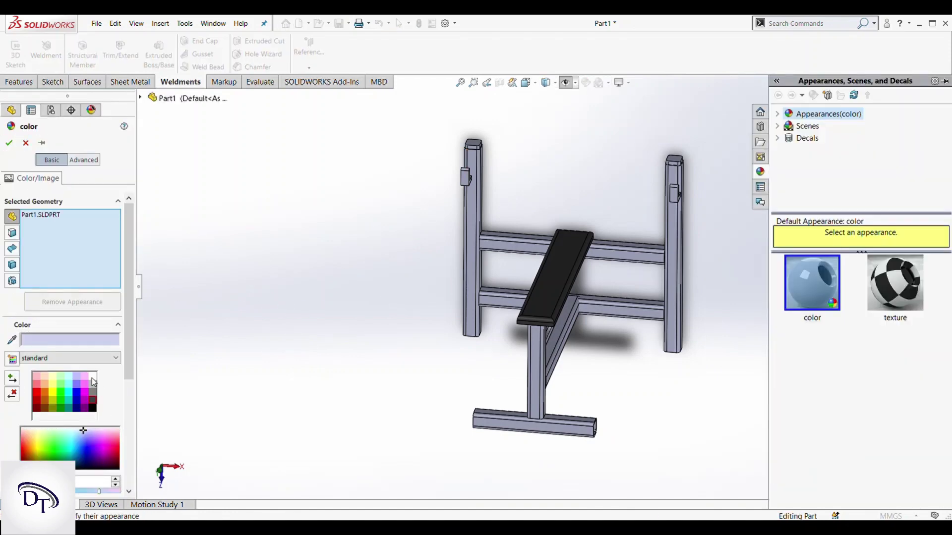
- Give the rest of Part1, the bench frame, a light grey appearance
click(92, 377)
click(8, 142)
mouse_move(389, 300)
middle_down()
mouse_move(463, 329)
mouse_move(598, 334)
mouse_move(556, 257)
mouse_move(502, 215)
mouse_move(540, 363)
mouse_move(481, 322)
mouse_move(514, 308)
middle_up()
scroll(473, 316, down, 5)
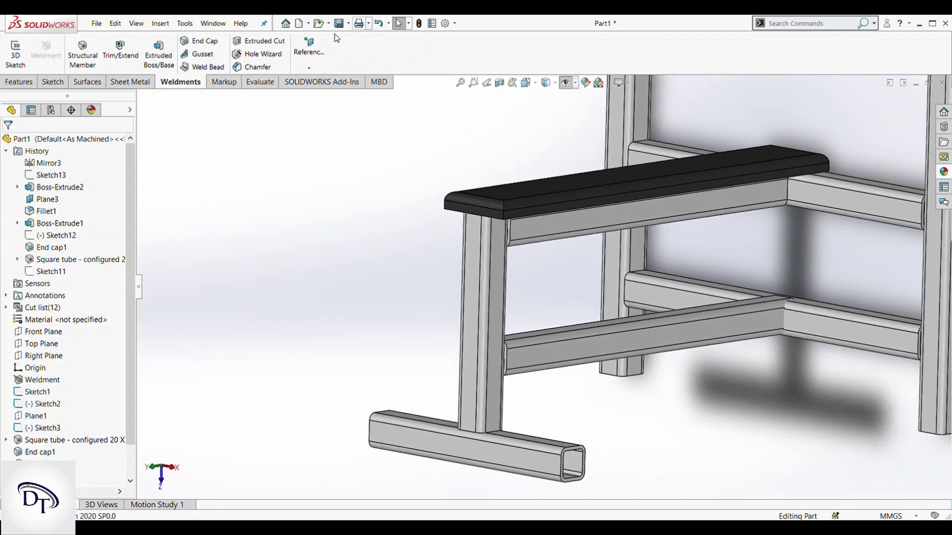
click(9, 83)
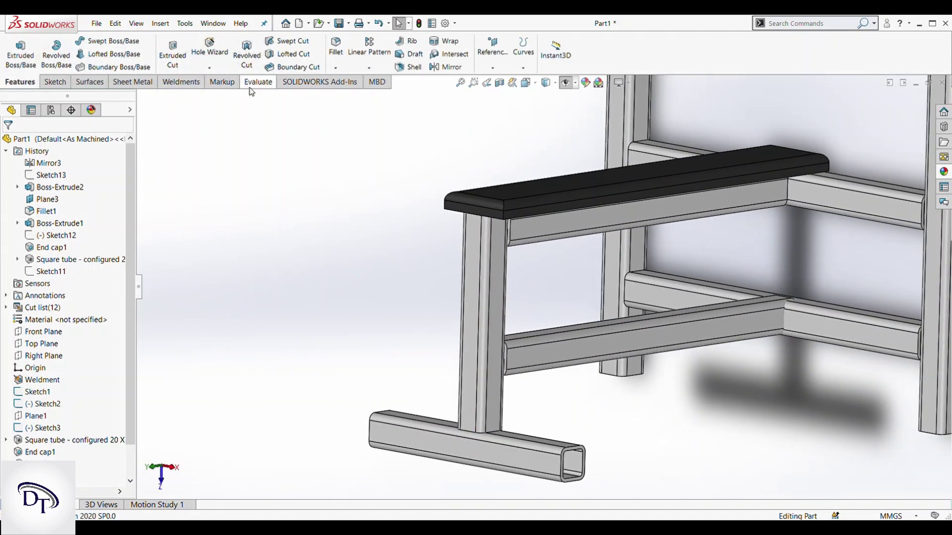
- Create a mid plane between the front leg's two faces and view it square on
click(493, 52)
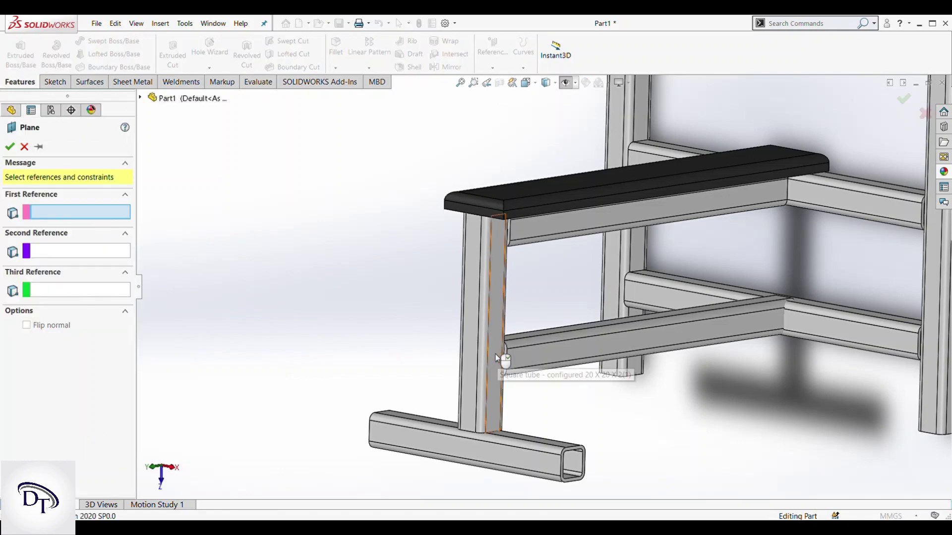
click(495, 377)
middle_drag(496, 377, 451, 337)
click(451, 332)
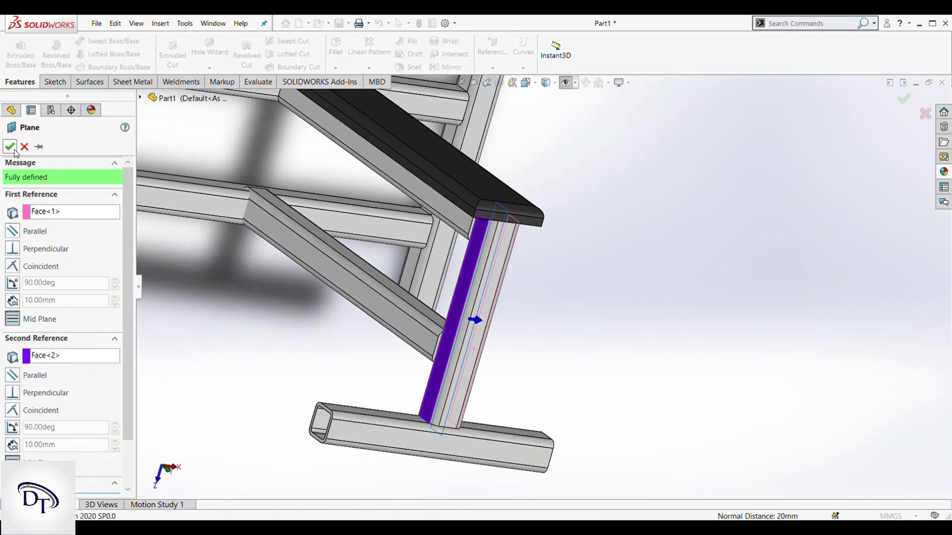
key(Return)
key(space)
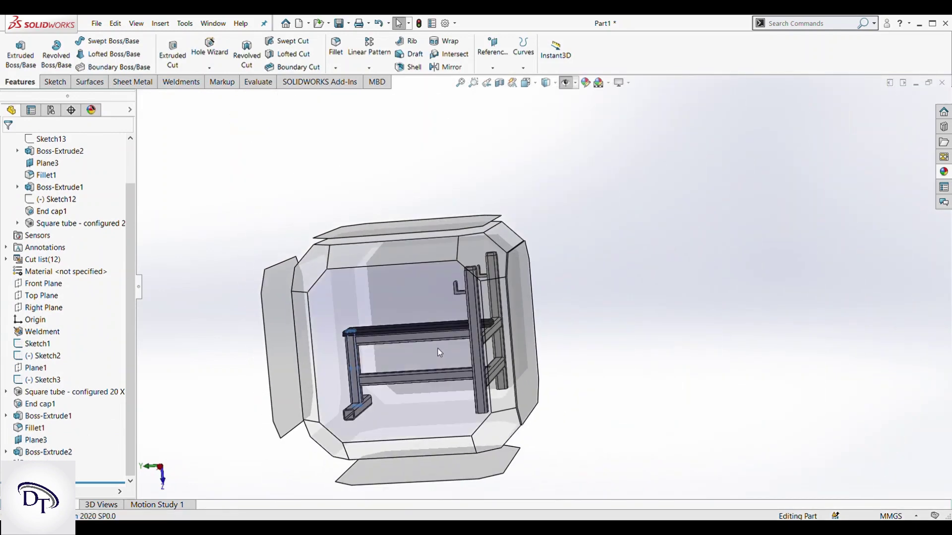
click(437, 348)
- Sketch a small rectangle with lines on the new plane, against the leg
click(55, 82)
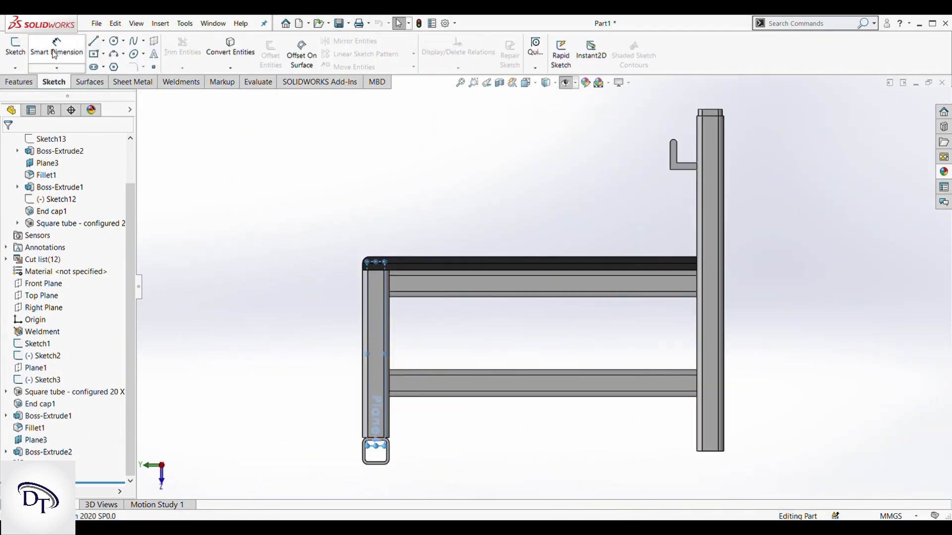
click(14, 48)
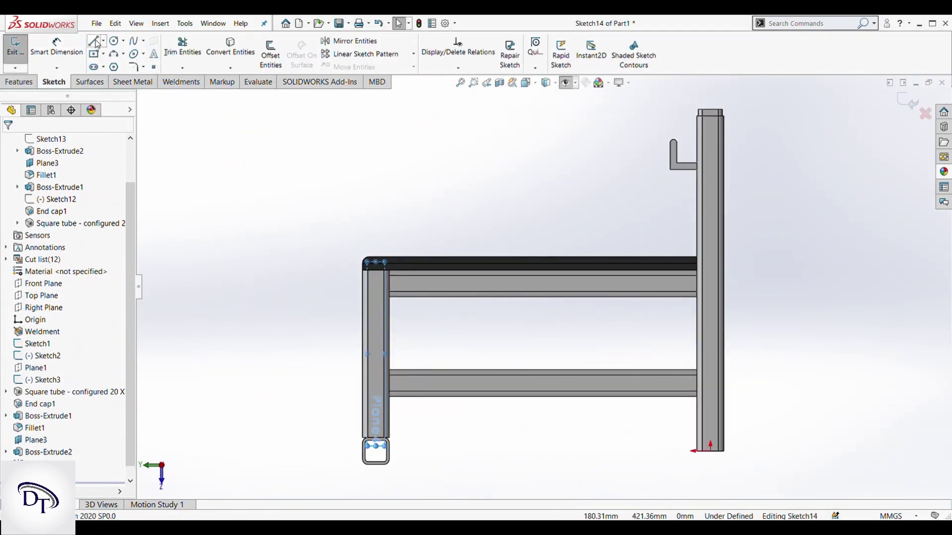
scroll(392, 377, down, 3)
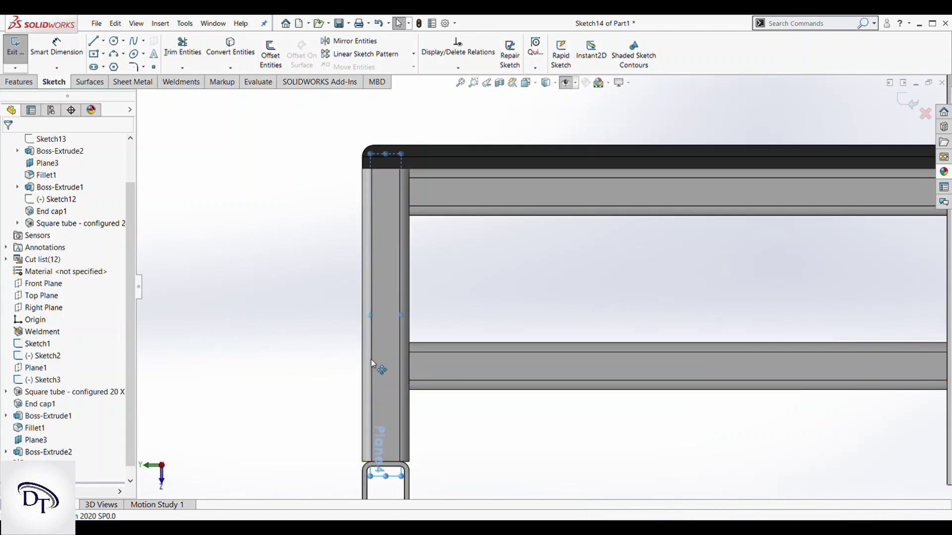
click(94, 42)
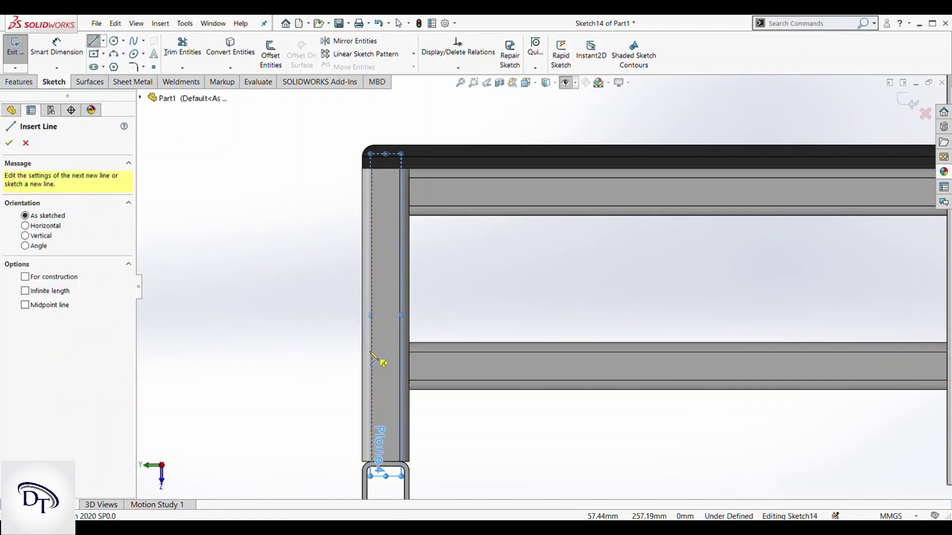
click(373, 380)
click(276, 367)
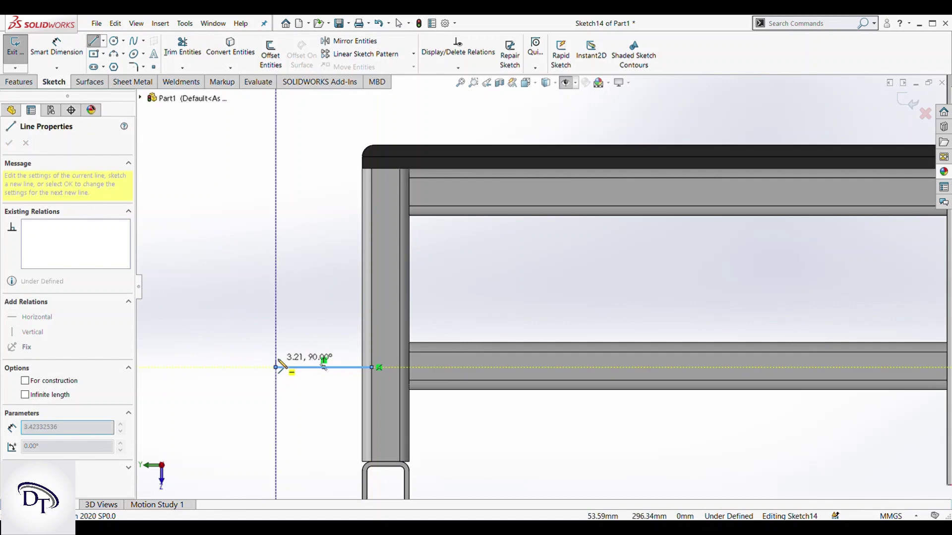
click(276, 350)
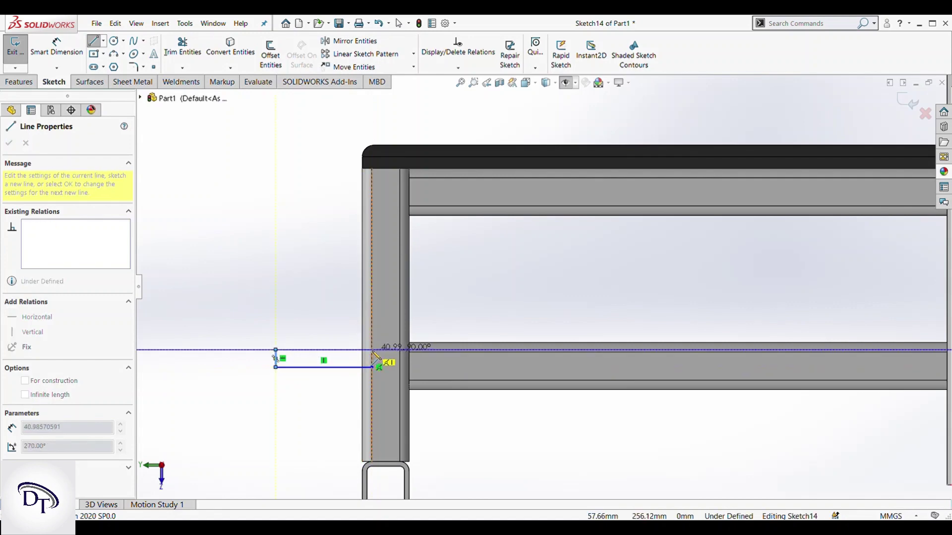
click(372, 350)
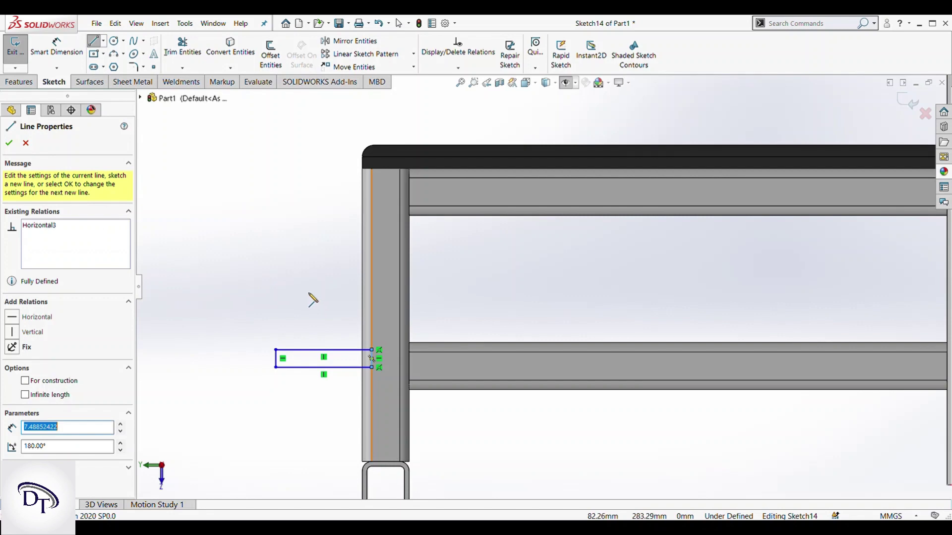
- Dimension the rectangle 40 mm long and 10 mm high
click(9, 143)
click(56, 47)
click(317, 350)
click(314, 336)
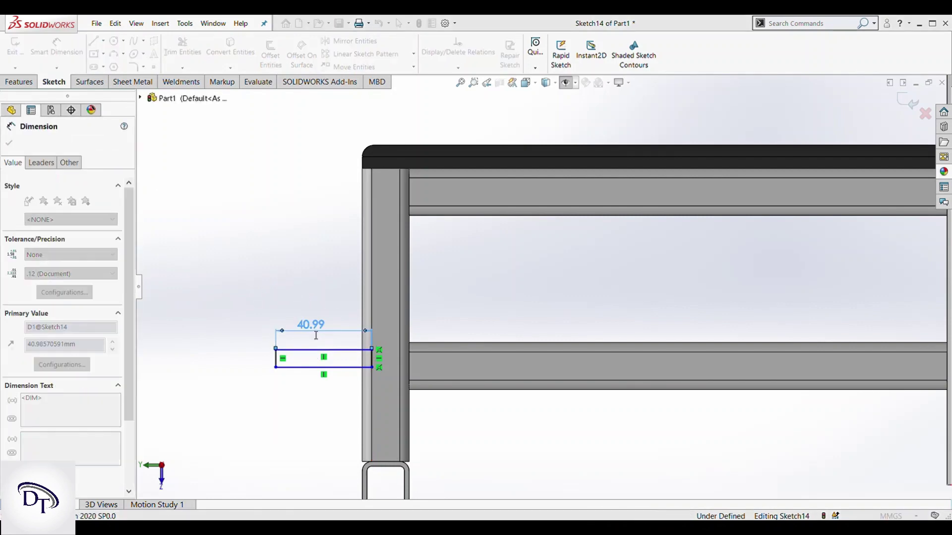
text(40)
key(Return)
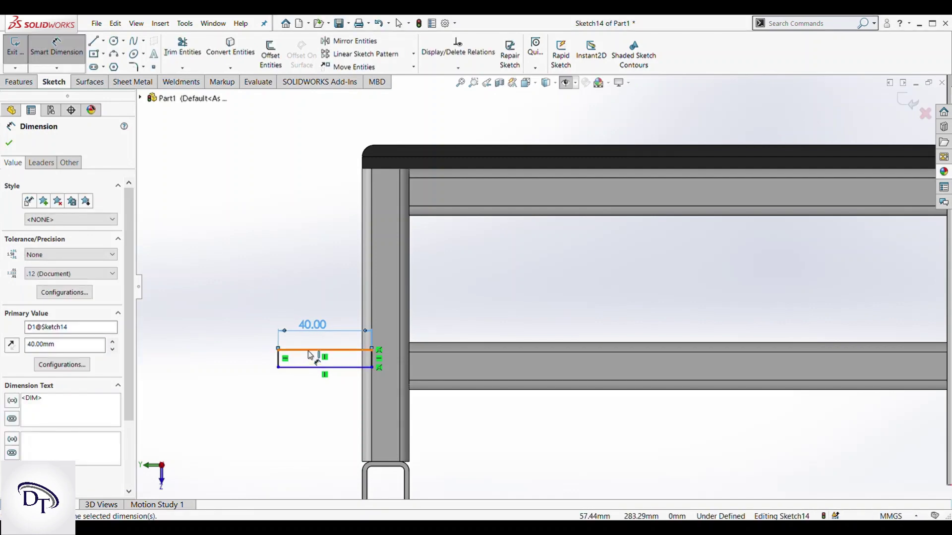
click(310, 368)
click(257, 363)
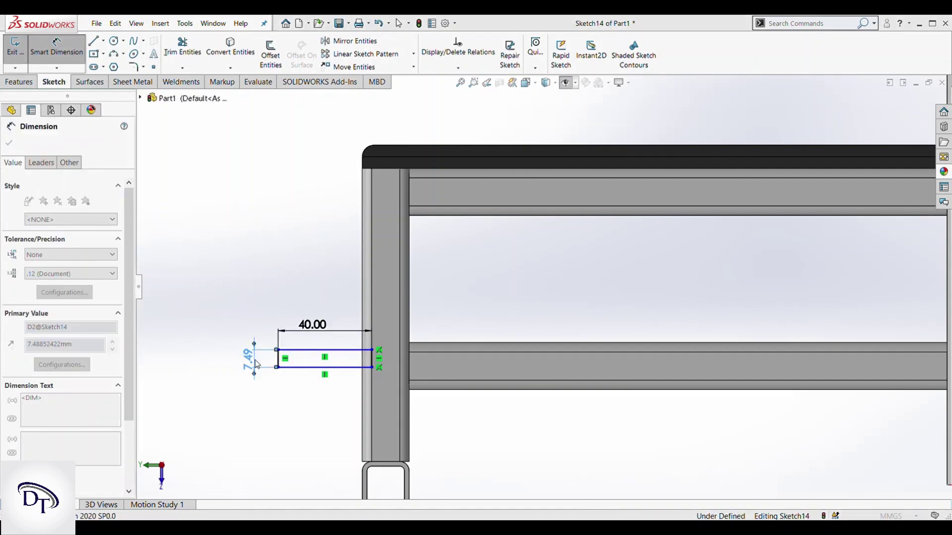
text(10)
key(Return)
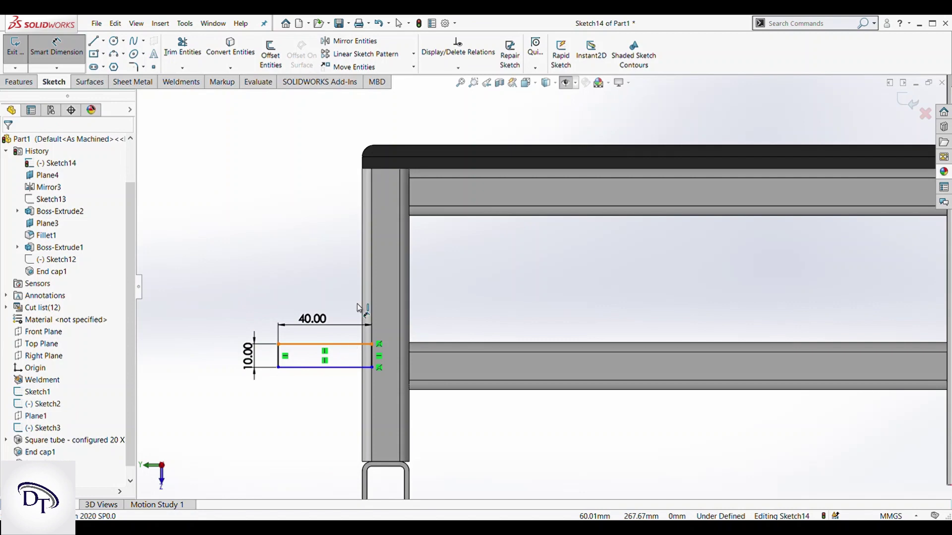
- Place the rectangle 75 mm below the leg's top edge at the seat
click(347, 343)
click(384, 171)
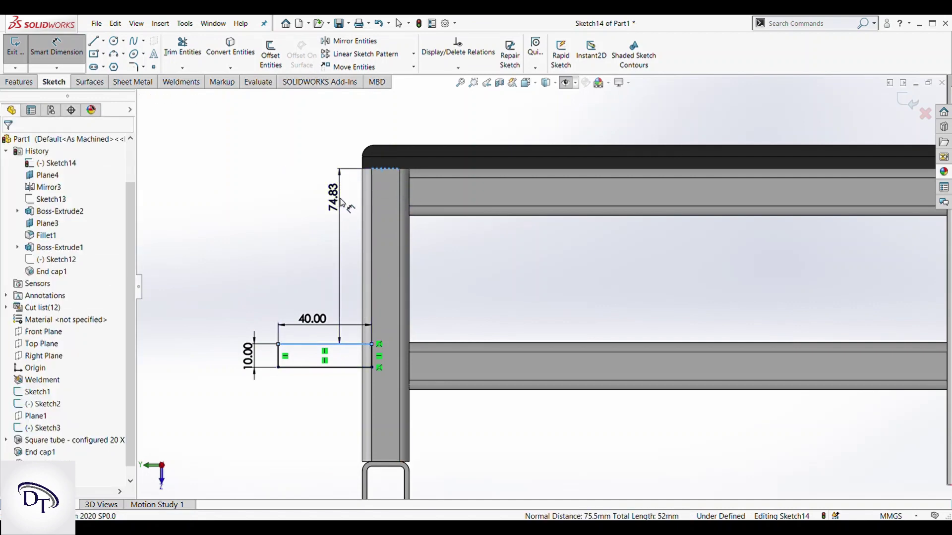
click(345, 203)
text(75)
key(Return)
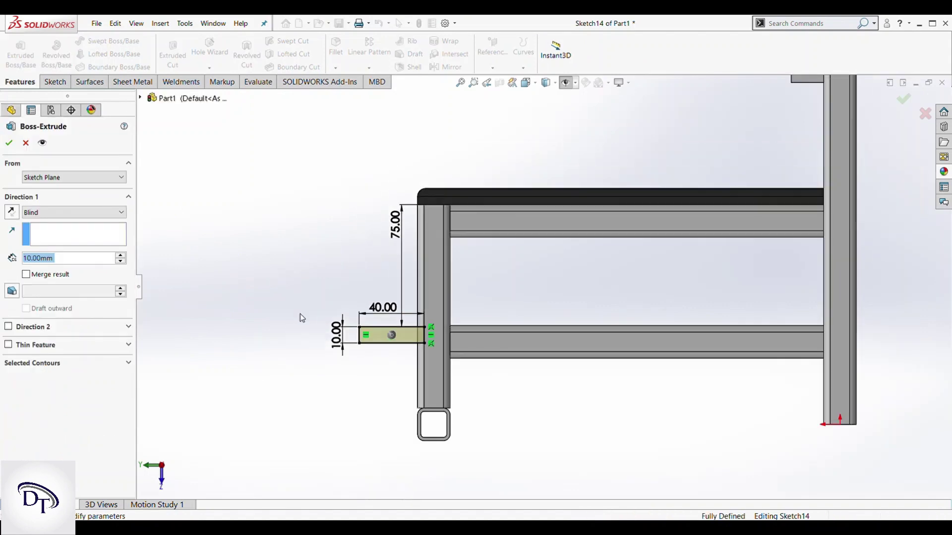
- Extrude the rectangle mid-plane to 15 mm into a stub bar, then face its end
click(110, 218)
click(59, 279)
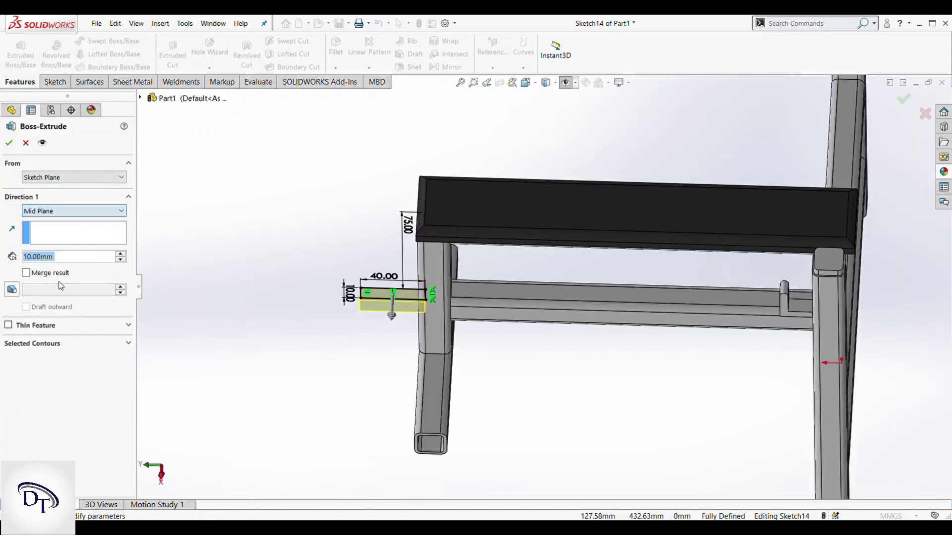
middle_drag(319, 354, 262, 386)
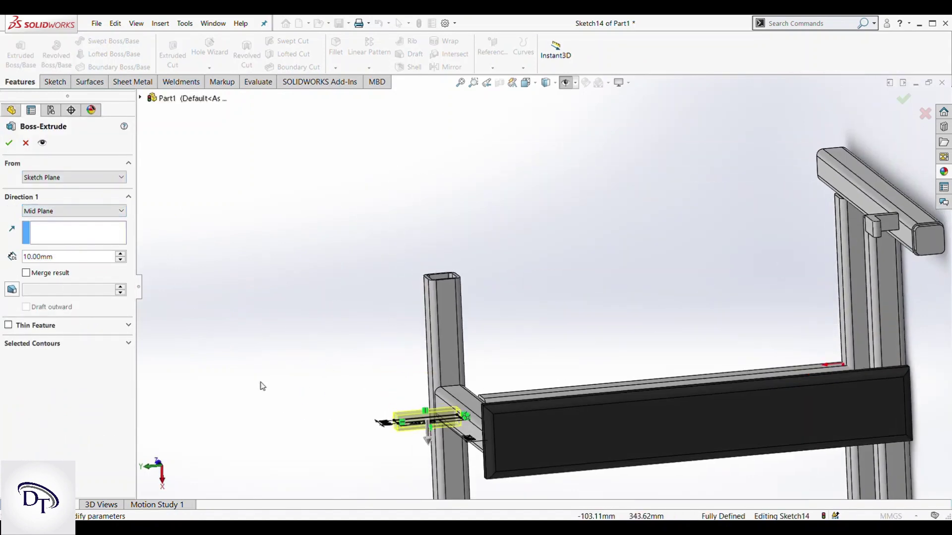
click(120, 256)
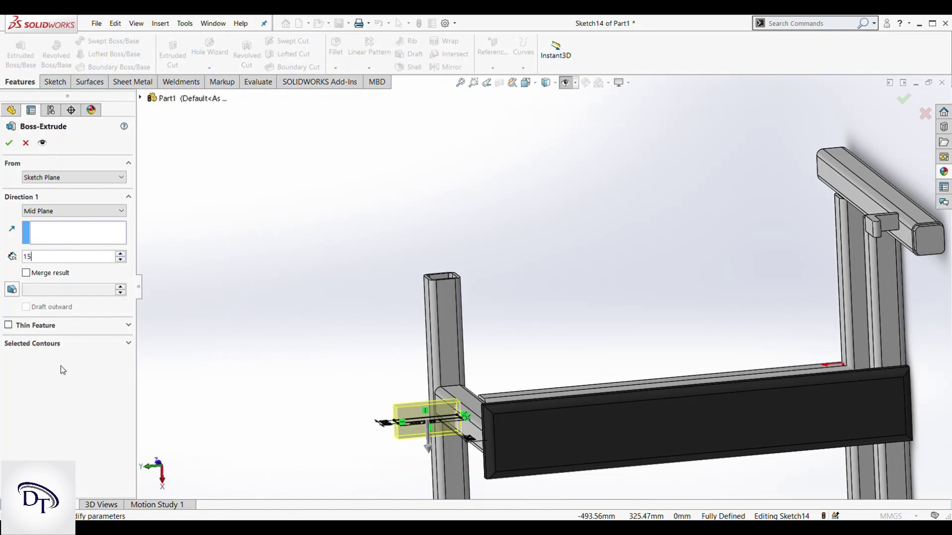
click(7, 142)
mouse_move(376, 278)
middle_down()
mouse_move(408, 342)
mouse_move(417, 322)
middle_up()
click(417, 323)
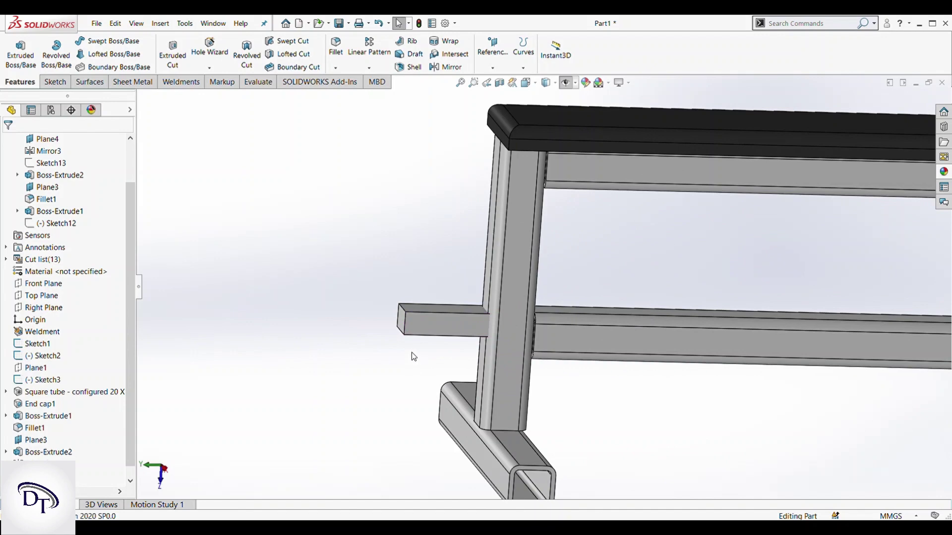
key(ctrl+8)
- Sketch a small circle on the stub bar's end face as Sketch15
click(438, 323)
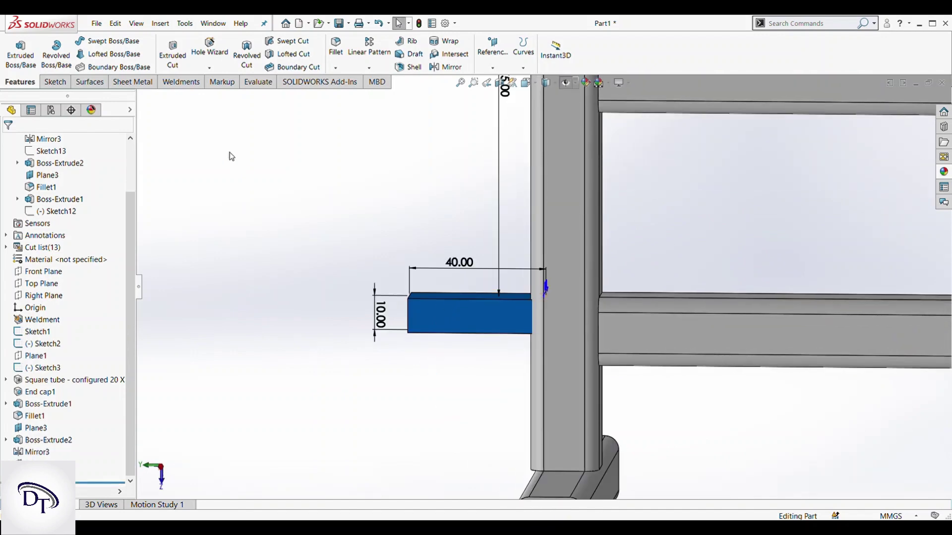
click(53, 81)
click(15, 49)
click(414, 320)
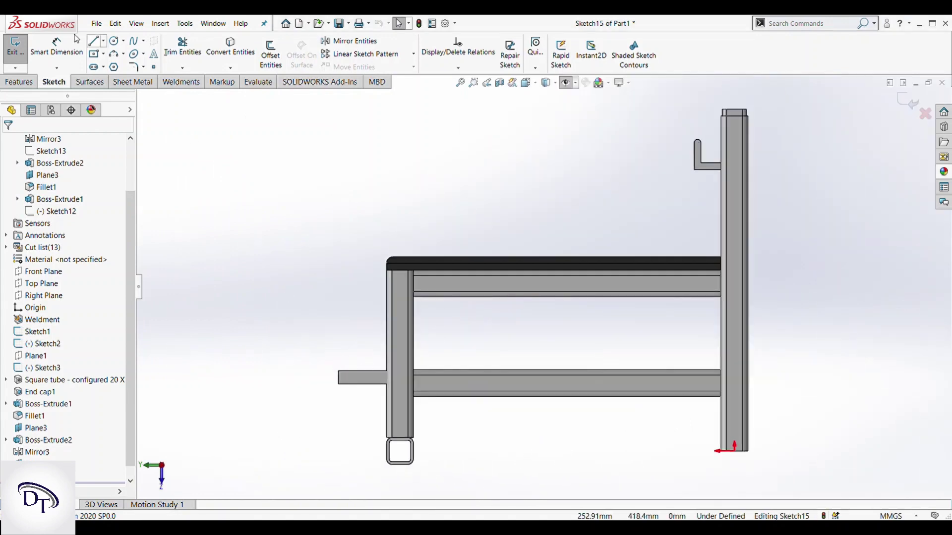
click(113, 40)
scroll(355, 391, down, 2)
scroll(393, 347, down, 3)
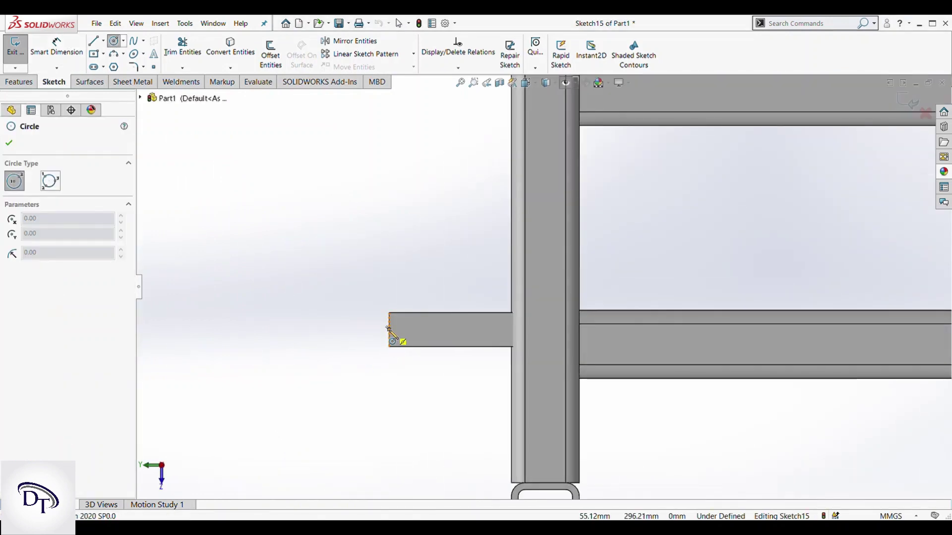
click(390, 330)
click(13, 144)
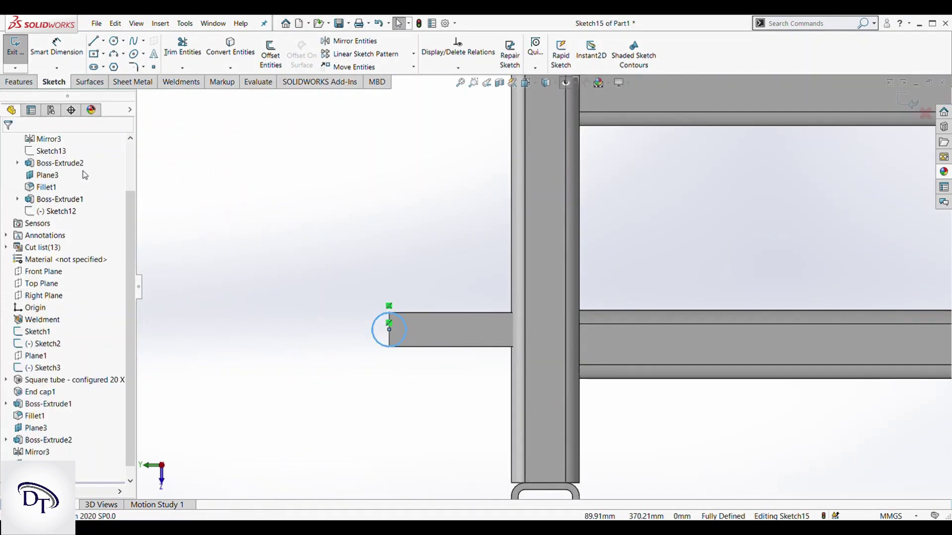
click(31, 85)
click(20, 53)
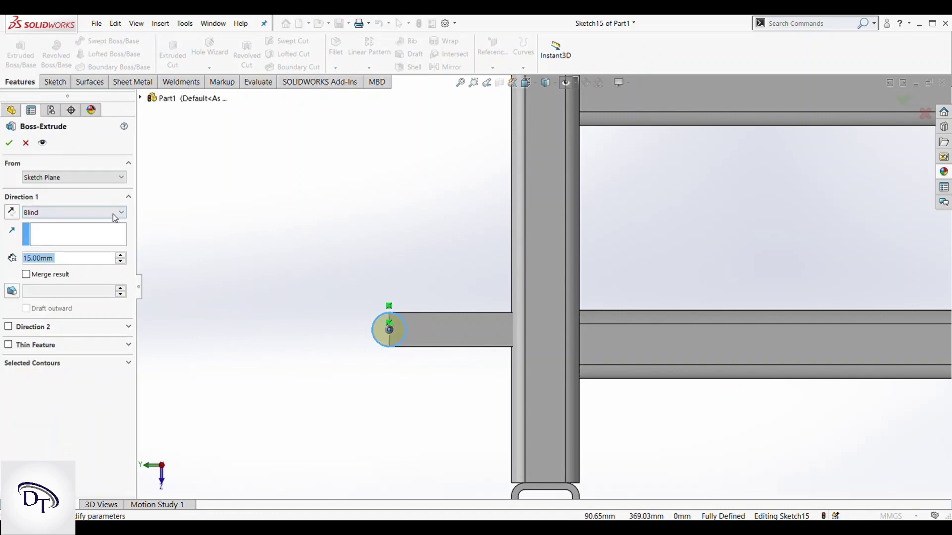
- Adjust the circle extrusion's end condition while orbiting to preview it
key(m)
mouse_move(366, 264)
middle_down()
mouse_move(378, 350)
mouse_move(378, 317)
middle_up()
click(104, 200)
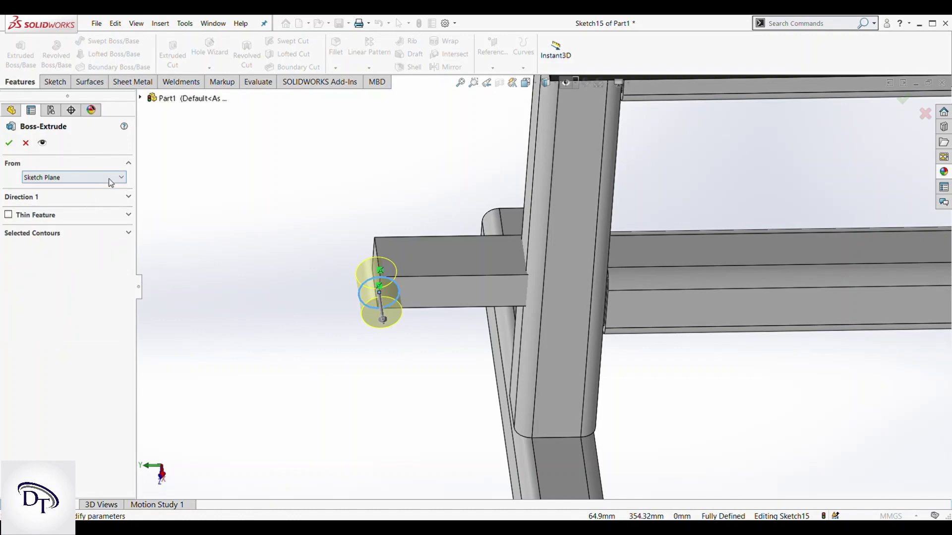
click(119, 198)
click(120, 254)
mouse_move(383, 284)
middle_down()
mouse_move(397, 364)
mouse_move(392, 354)
middle_up()
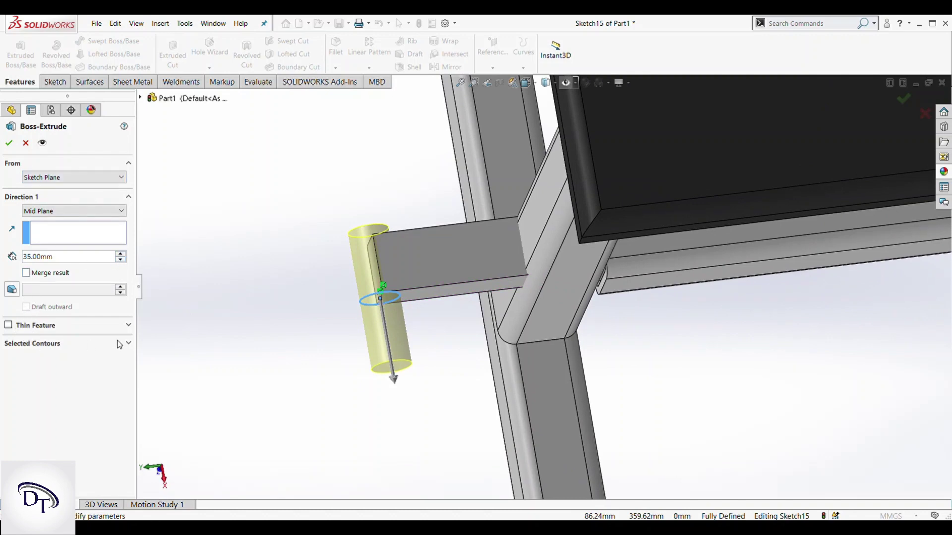
- Extrude the peg Blind 15 mm in Direction 1 and 27 mm in Direction 2
click(99, 211)
click(98, 222)
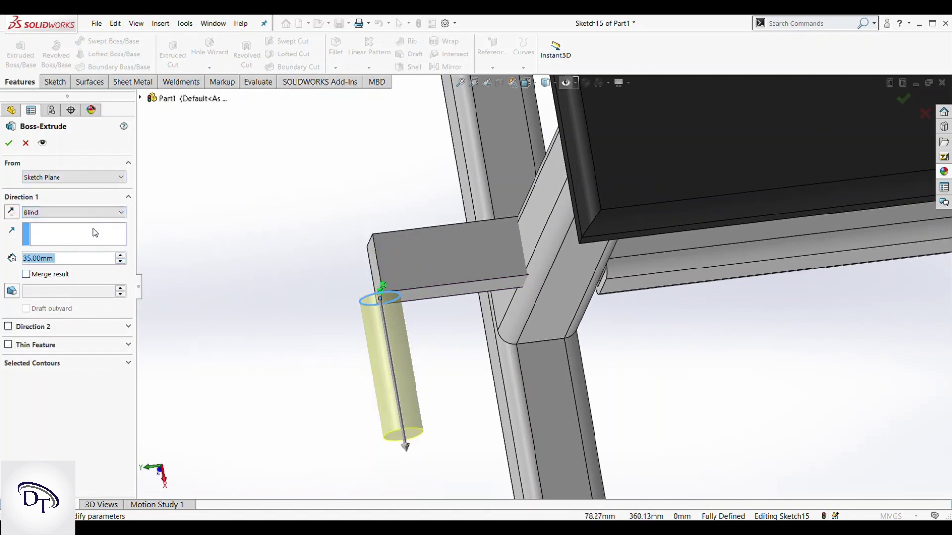
click(121, 262)
click(120, 261)
click(8, 327)
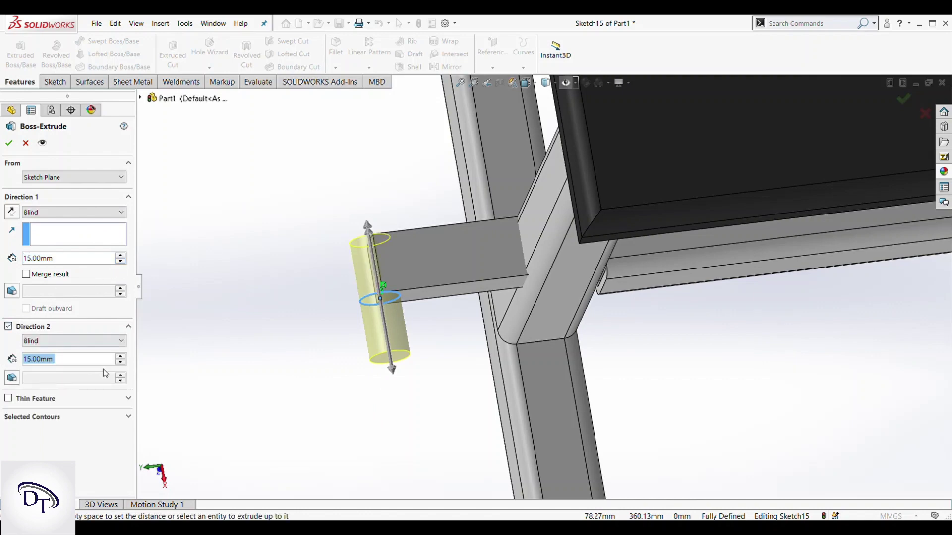
click(120, 357)
middle_drag(300, 308, 305, 367)
click(120, 356)
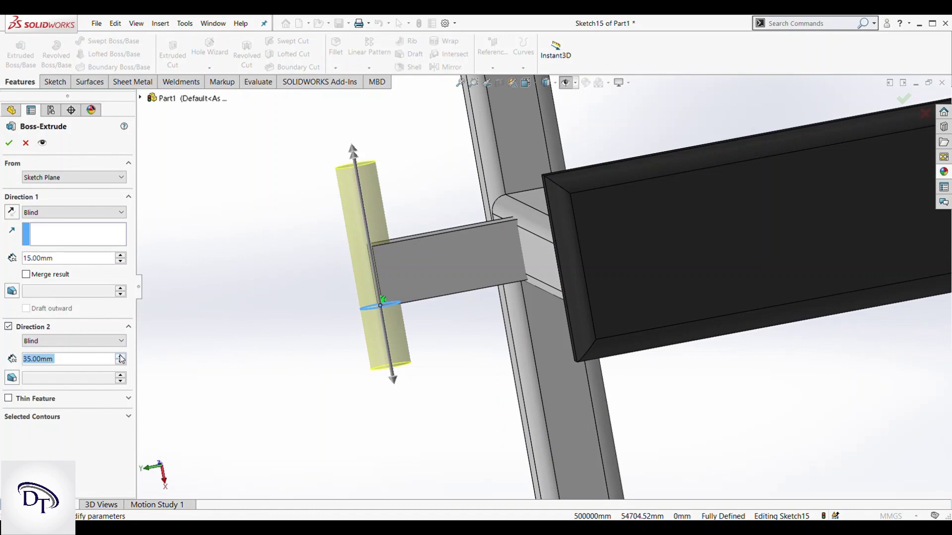
scroll(88, 359, down, 1)
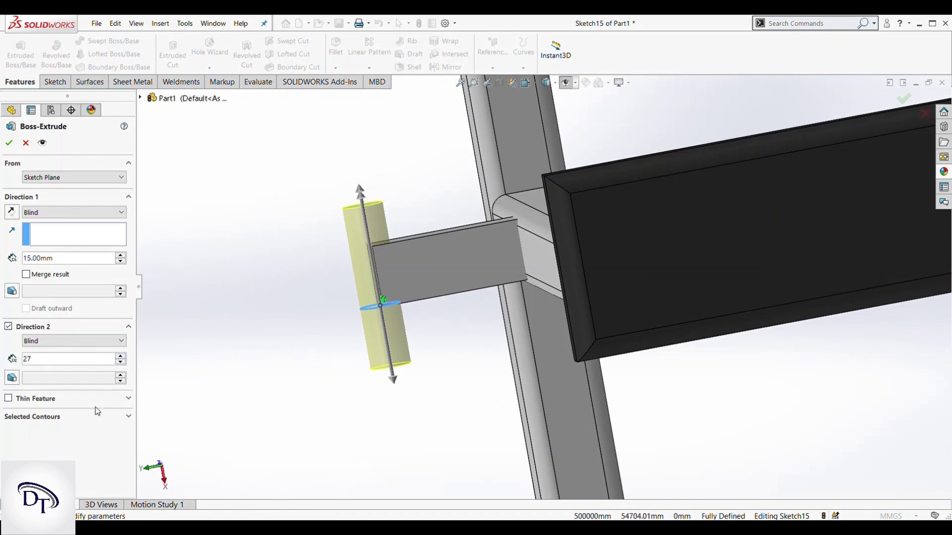
click(9, 143)
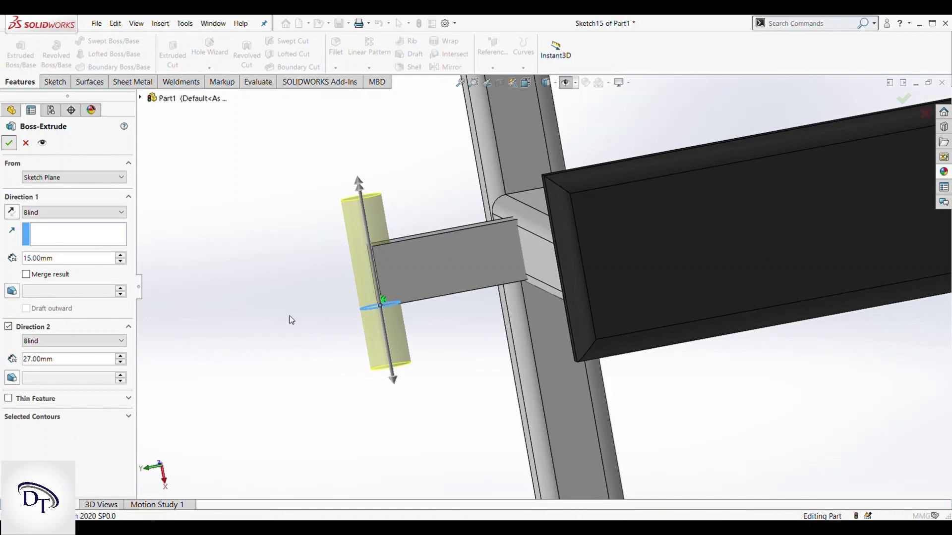
- Orbit to the square tube's end and start Sketch16 on its end face
key(ctrl+5)
middle_drag(509, 85, 588, 277)
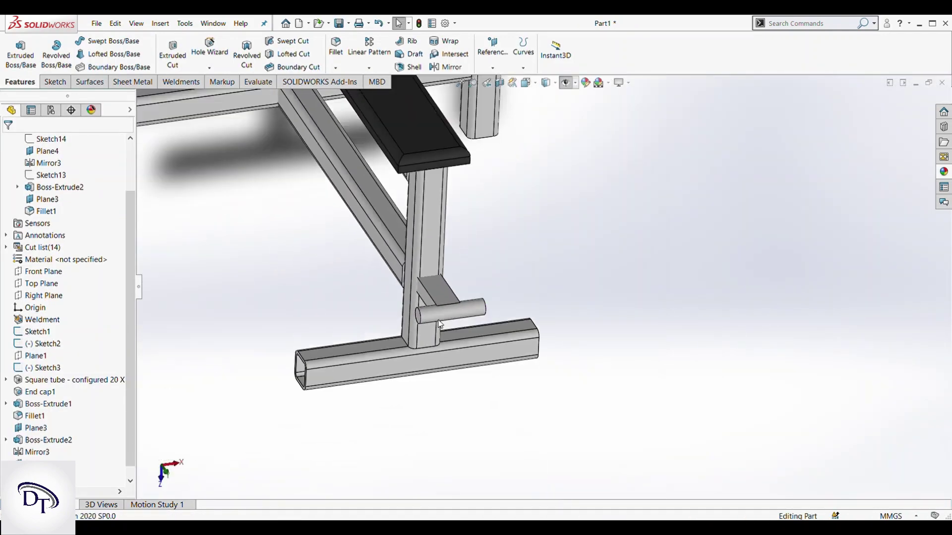
middle_drag(588, 278, 496, 318)
scroll(448, 346, down, 3)
middle_drag(448, 341, 393, 372)
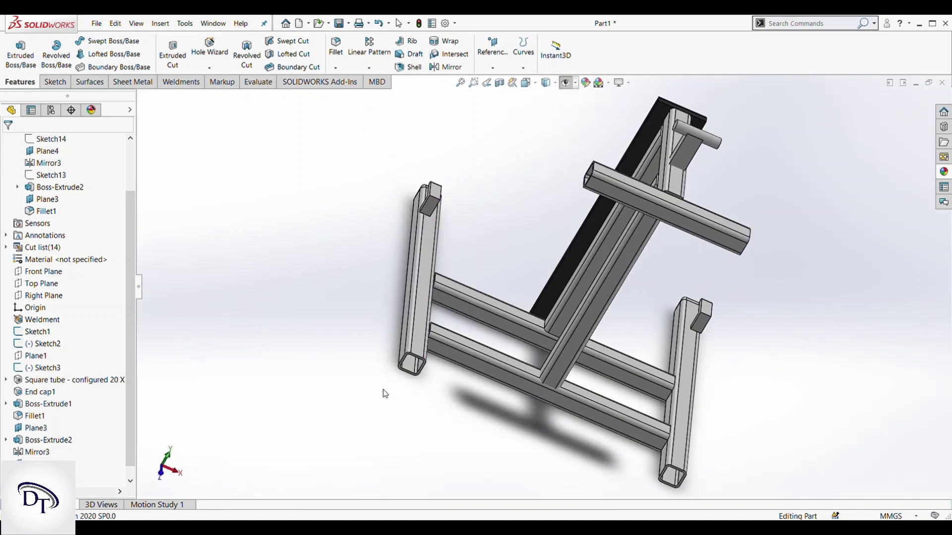
scroll(406, 337, down, 4)
scroll(425, 311, down, 2)
click(425, 311)
key(s)
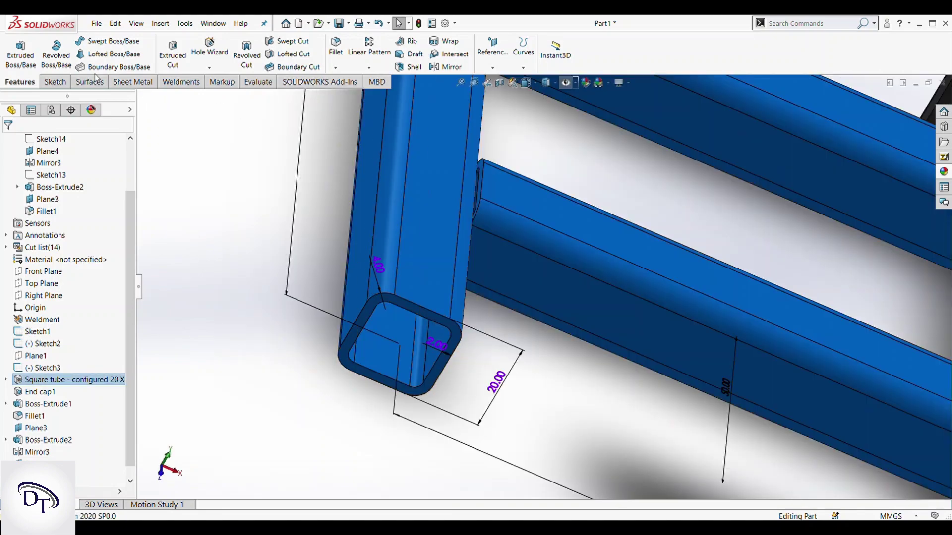
click(425, 309)
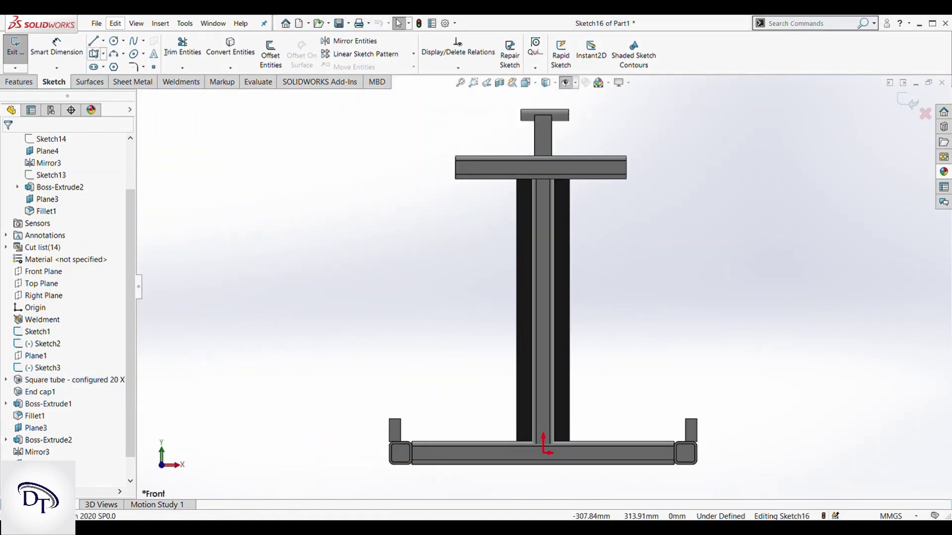
- Draw a line across the left tube end of the front foot bar
click(93, 53)
scroll(437, 391, down, 4)
scroll(448, 361, down, 2)
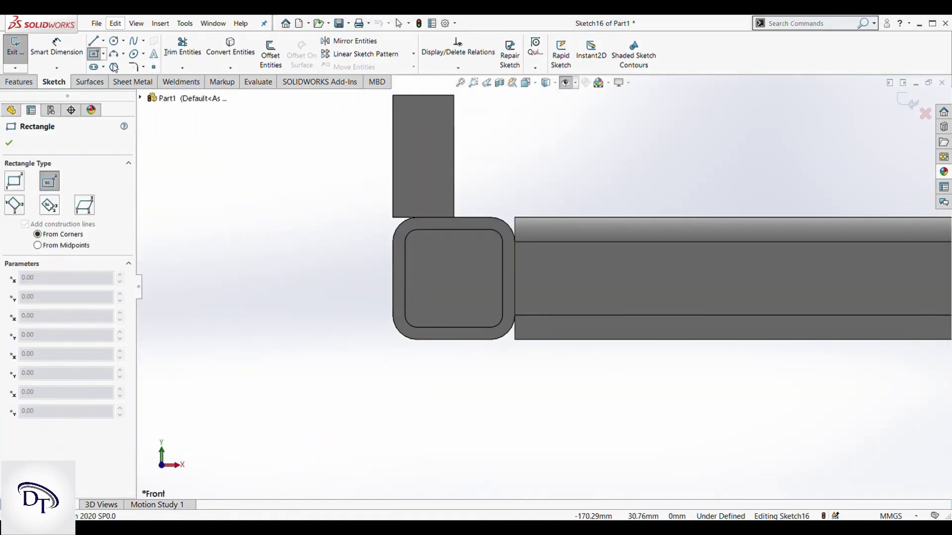
click(94, 41)
click(393, 277)
scroll(543, 288, up, 2)
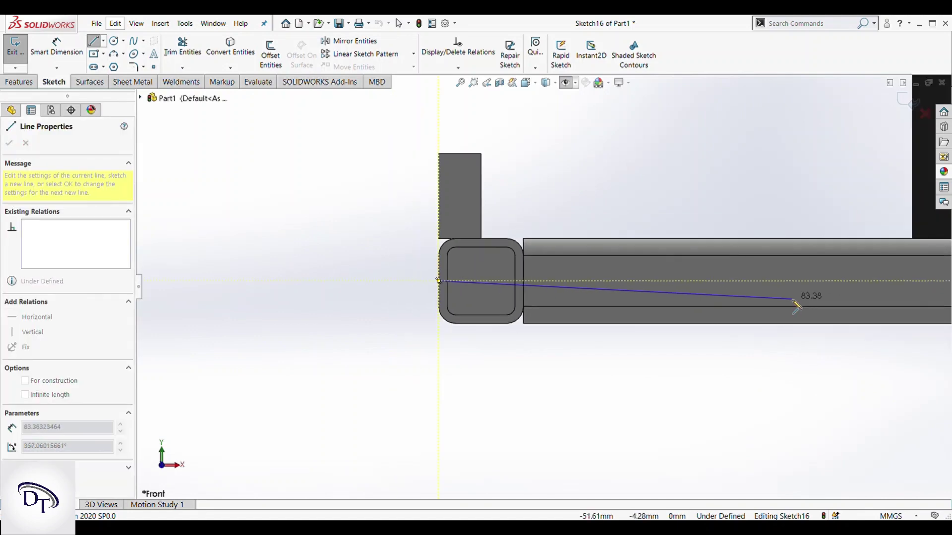
click(524, 281)
key(Escape)
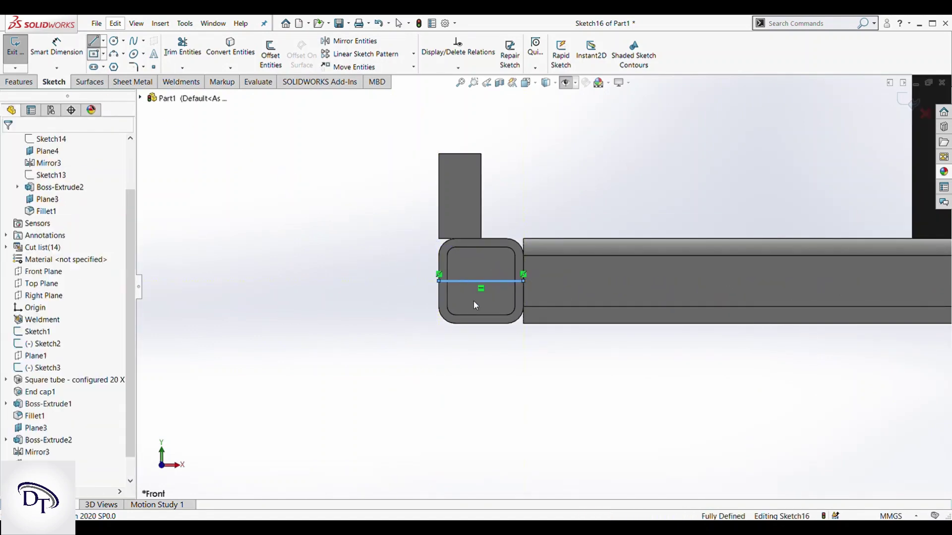
- Draw a 40 × 40 mm centre rectangle on the left tube end, centred on the line's midpoint
key(r)
click(481, 281)
click(556, 209)
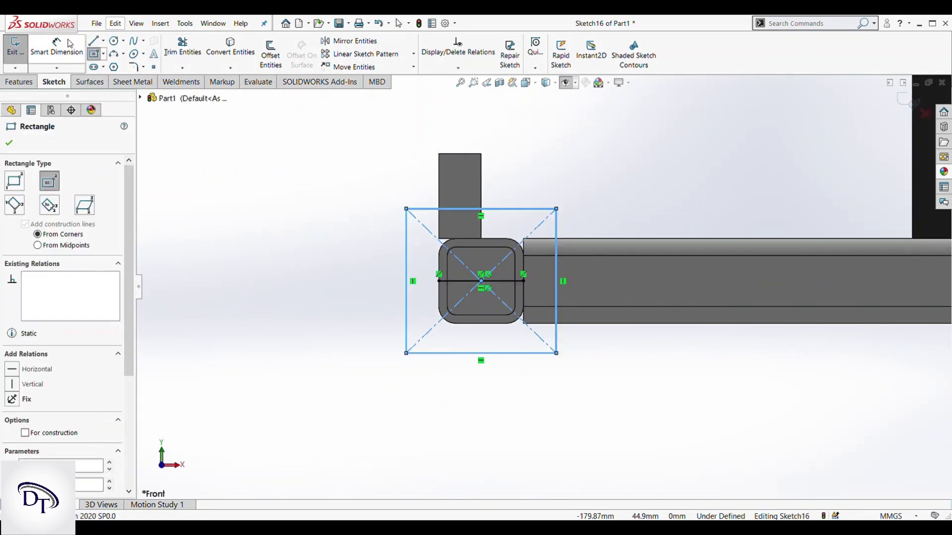
click(70, 43)
click(531, 179)
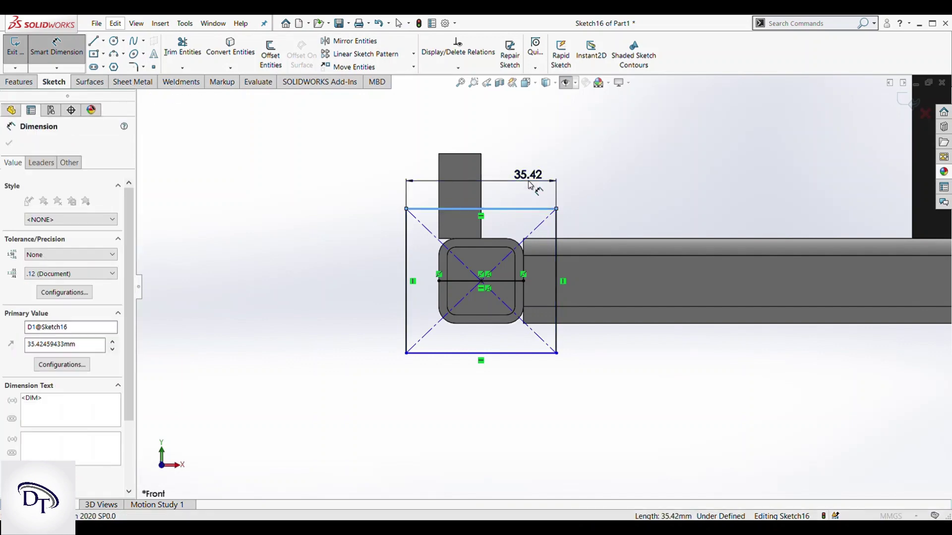
text(40)
key(Return)
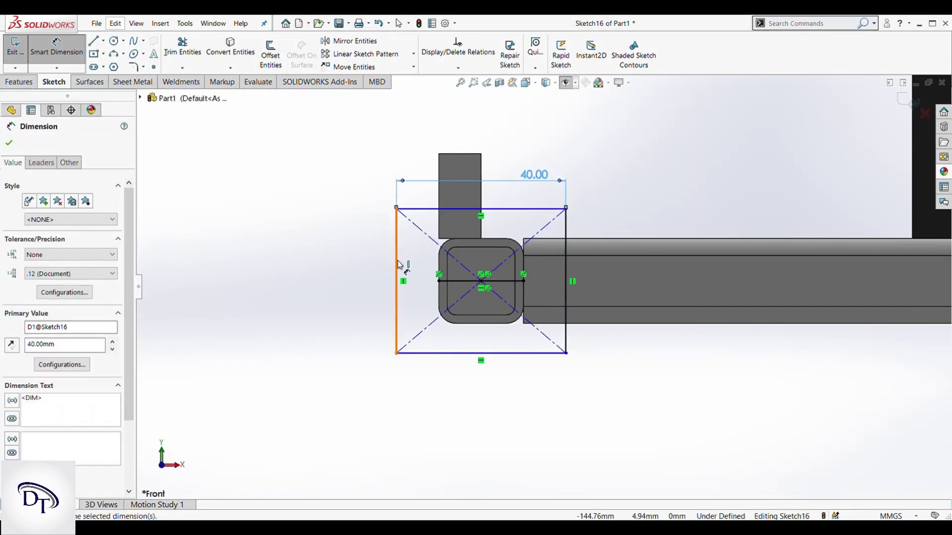
click(397, 265)
click(369, 268)
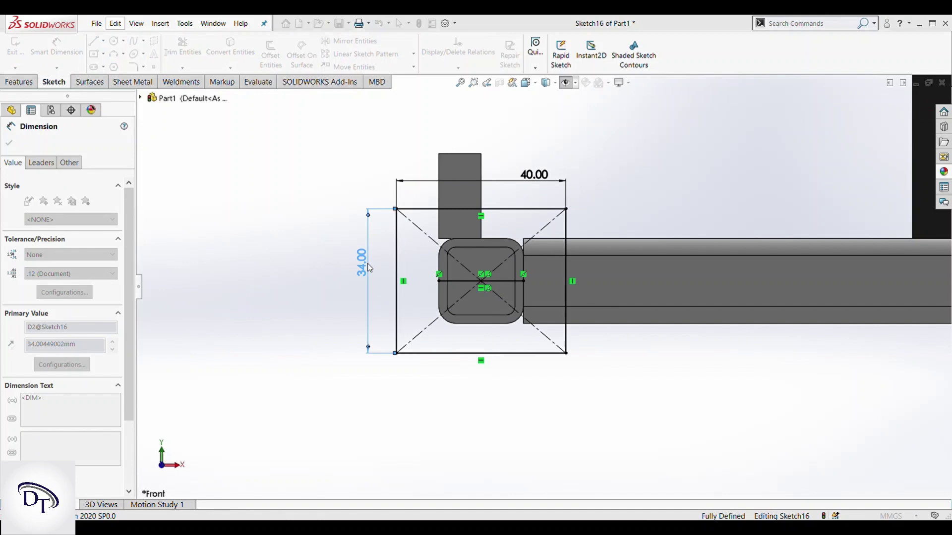
text(40)
key(Return)
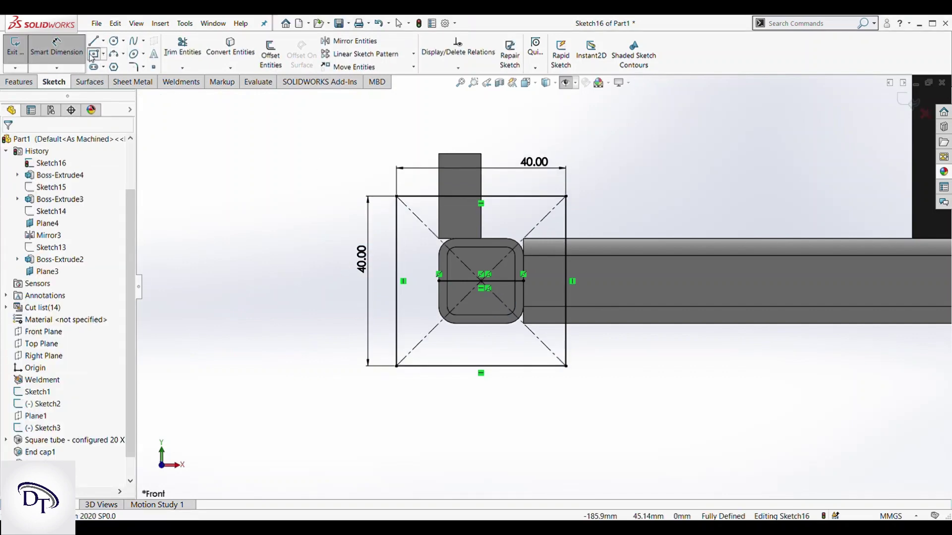
- Draw a line across the right tube end and a centre rectangle on its midpoint
click(92, 56)
scroll(529, 266, up, 5)
scroll(719, 298, down, 5)
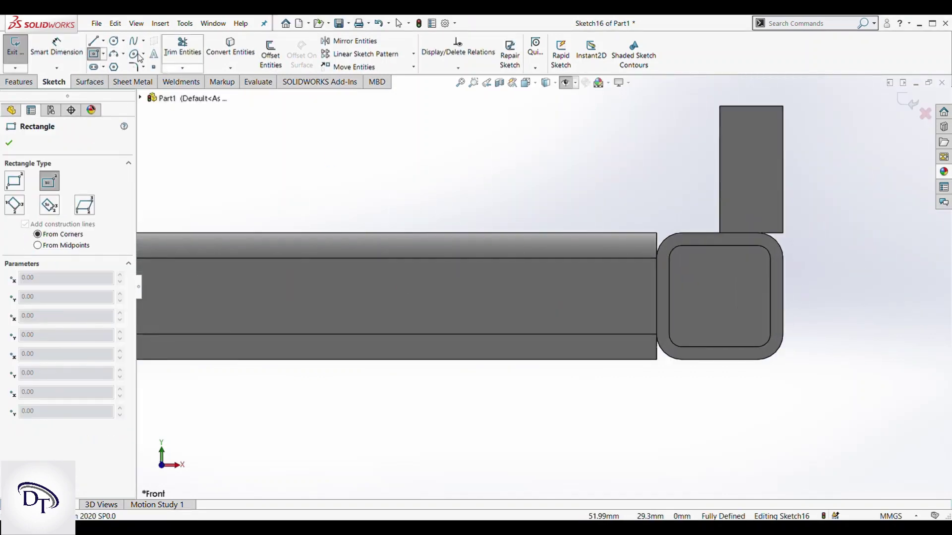
click(657, 296)
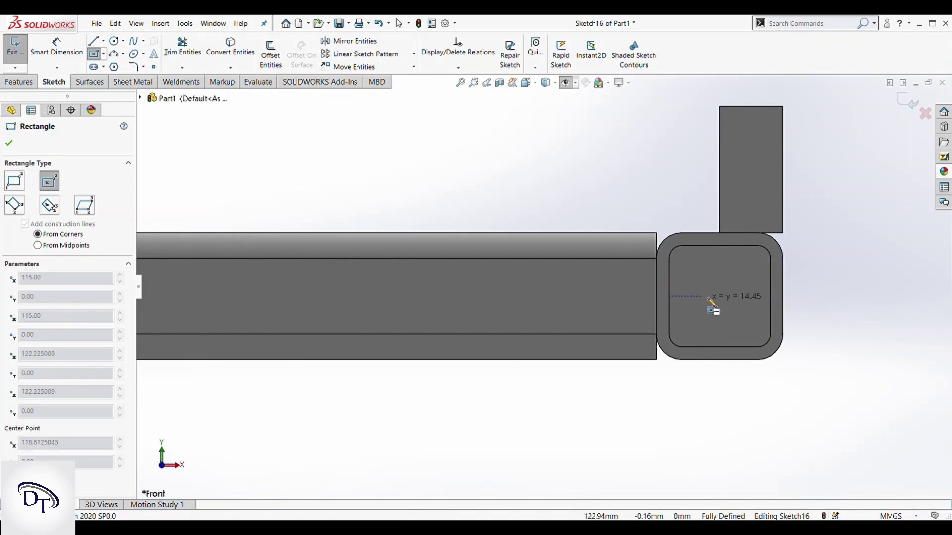
key(Escape)
key(l)
click(656, 296)
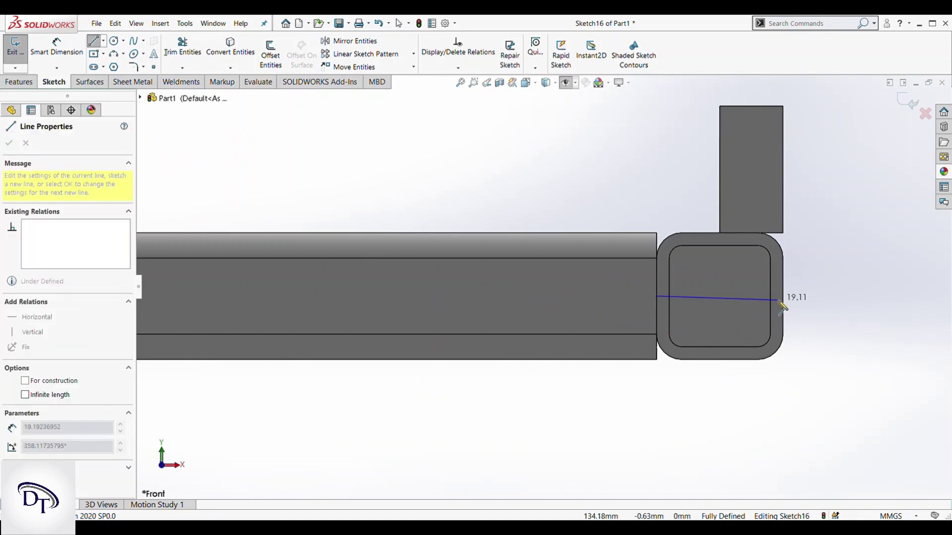
click(783, 295)
key(Escape)
click(92, 53)
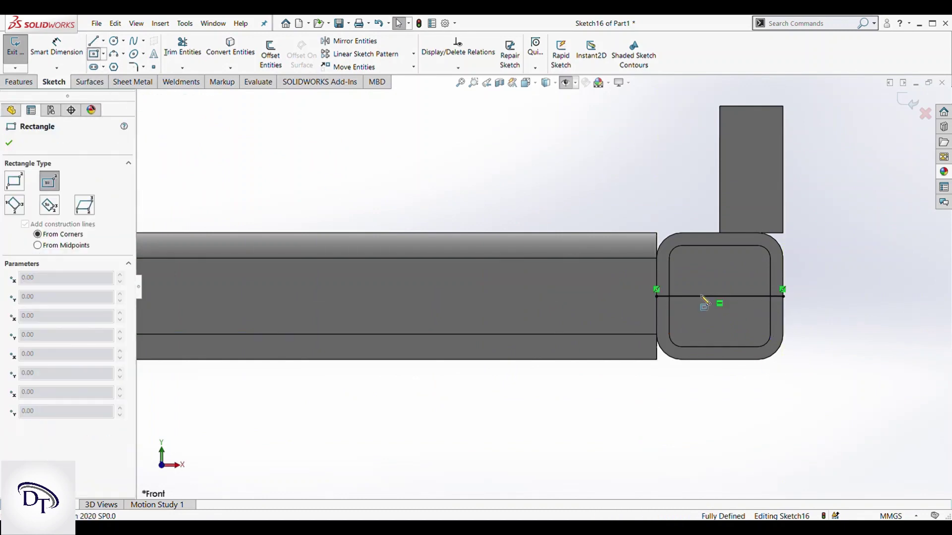
click(721, 297)
click(829, 182)
key(Escape)
- Make the top edges of the two rectangles equal
click(698, 182)
scroll(533, 233, up, 2)
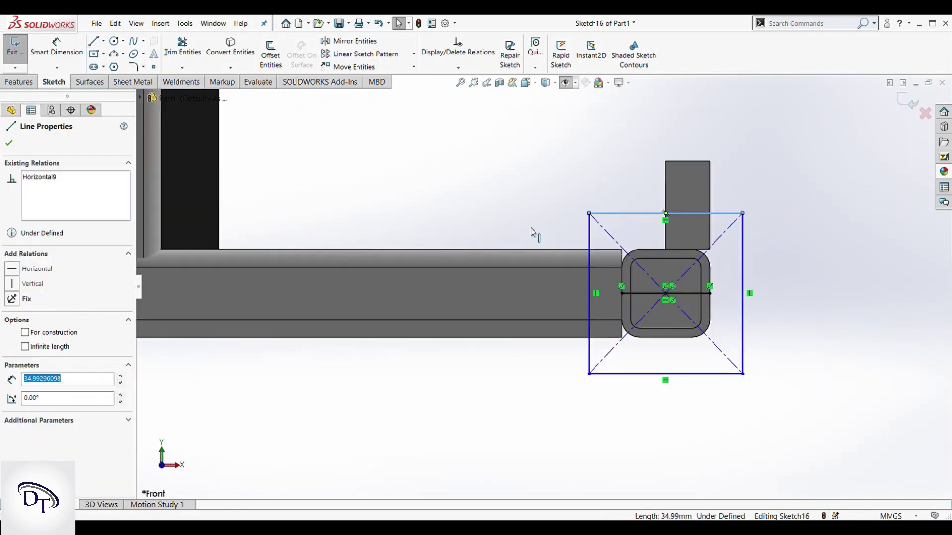
scroll(533, 233, up, 4)
scroll(364, 269, up, 2)
click(340, 338)
click(290, 265)
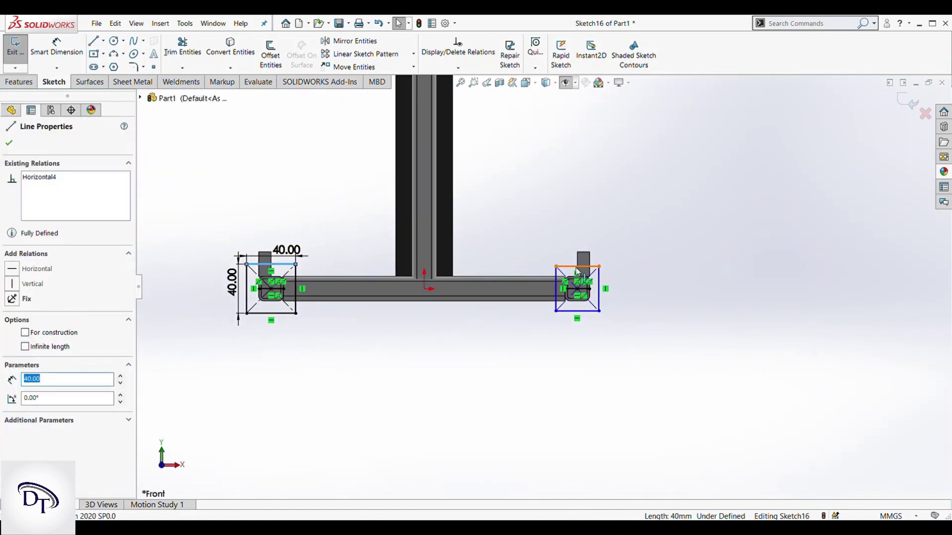
ctrl+click(576, 268)
click(29, 395)
click(445, 372)
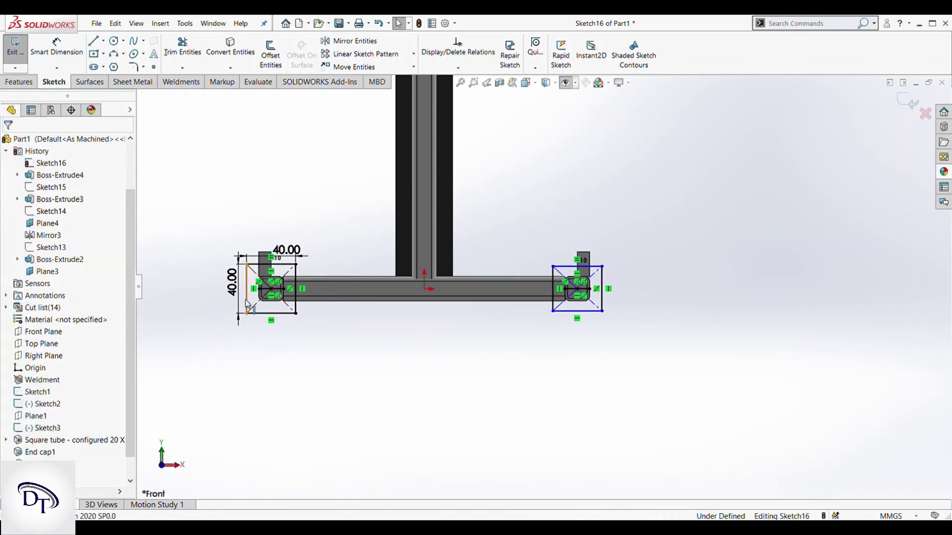
- Equalize the vertical edges, relate the middle lines, and set up the 10 mm boss extrusion
click(246, 293)
ctrl+click(555, 296)
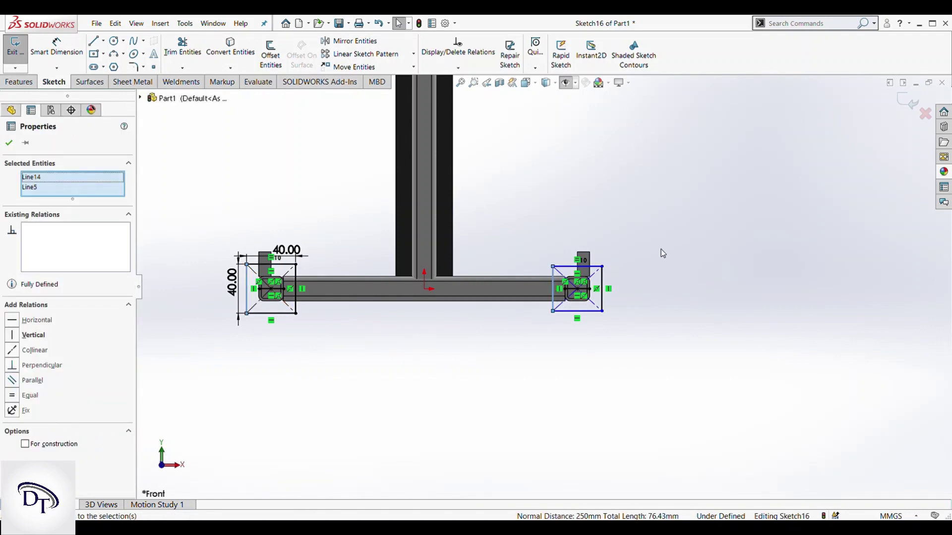
click(663, 253)
scroll(574, 279, down, 3)
click(574, 268)
scroll(573, 272, up, 3)
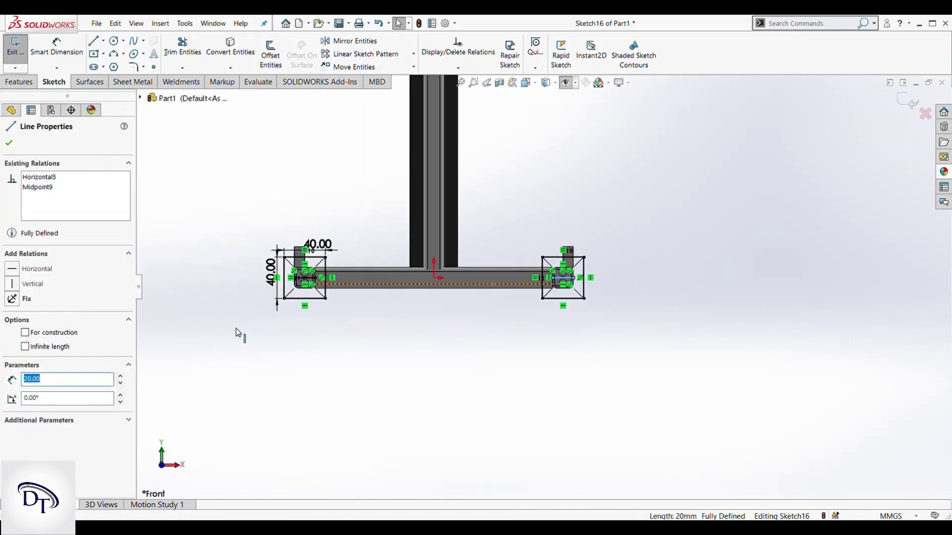
scroll(248, 287, down, 3)
ctrl+click(391, 269)
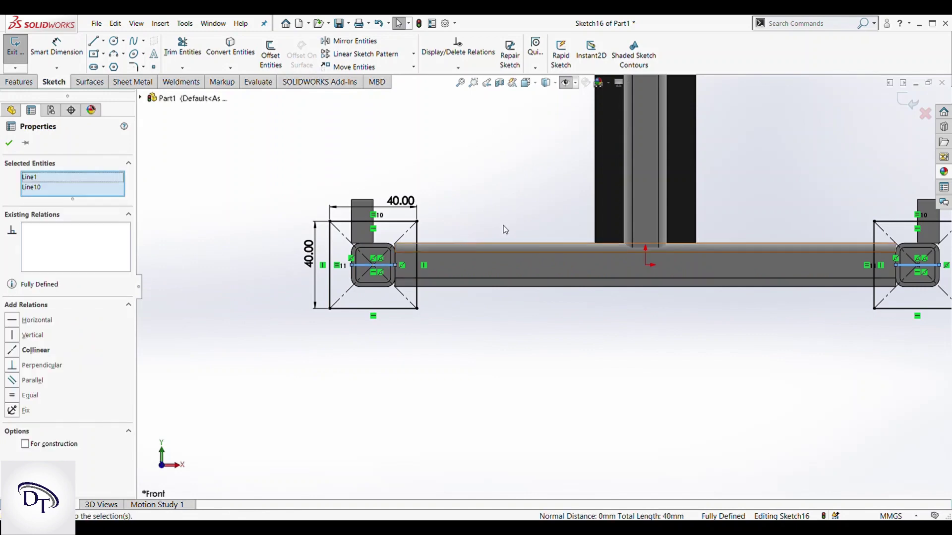
key(Escape)
click(20, 82)
text(10)
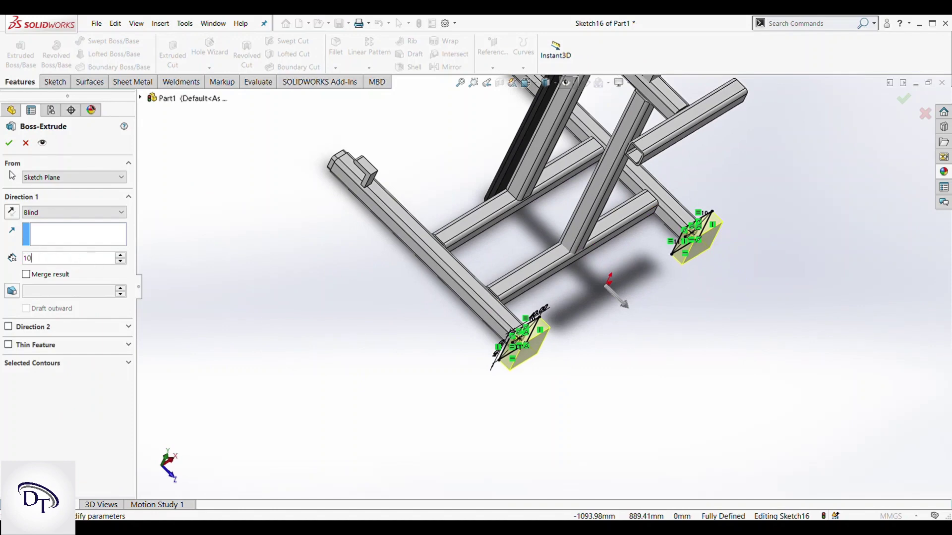
- Accept the 10 mm foot-pad extrusion, inspect the frame, and start assembly Assem2
key(Return)
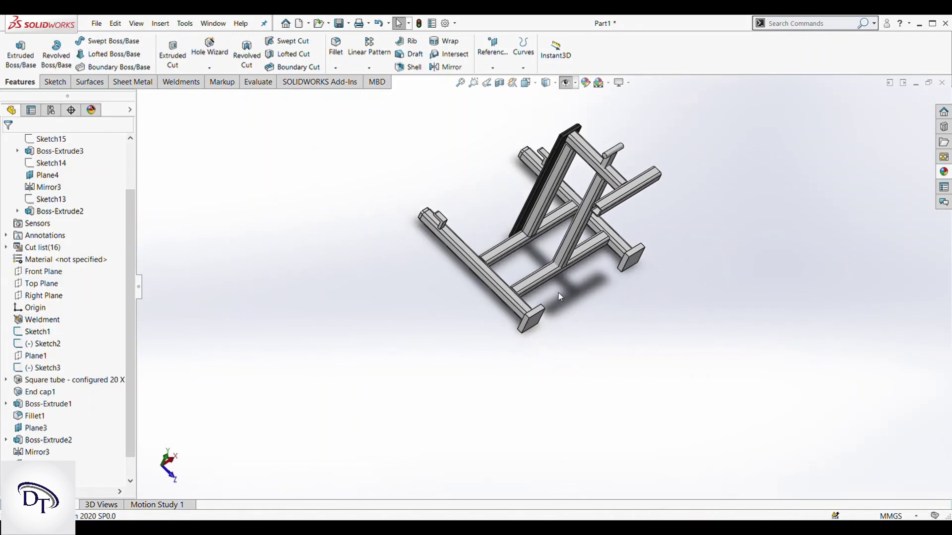
middle_drag(680, 376, 545, 332)
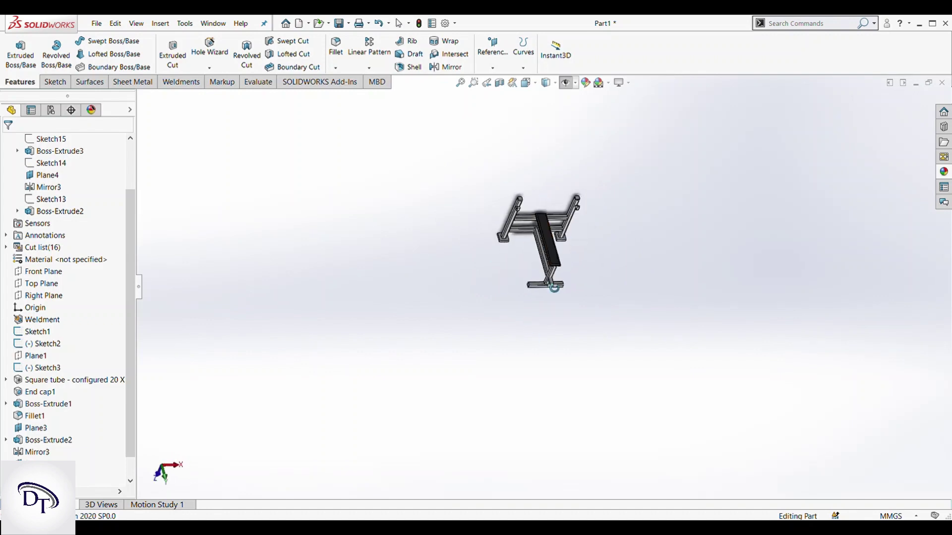
scroll(550, 284, down, 5)
scroll(549, 284, up, 3)
middle_drag(550, 285, 548, 246)
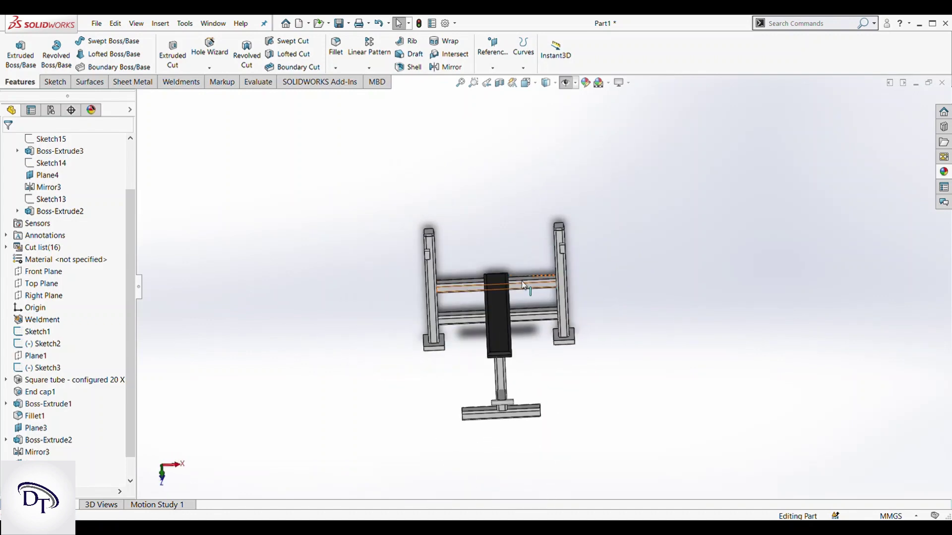
middle_drag(521, 292, 535, 260)
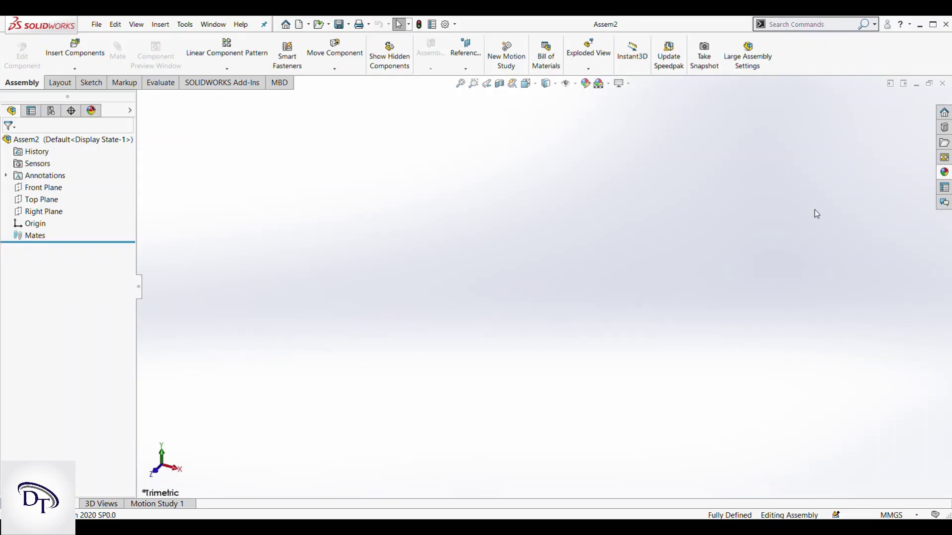
click(94, 45)
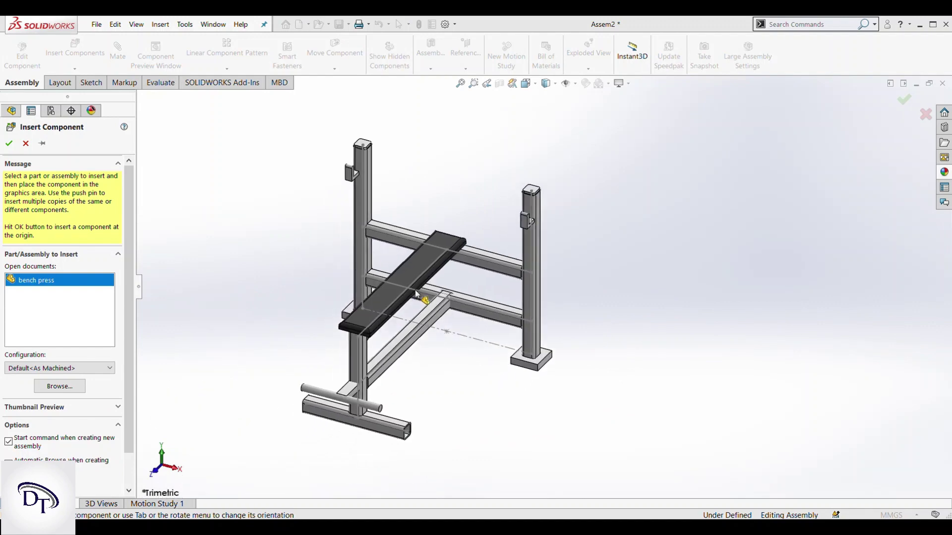
- Place the bench press frame at the origin, hide sketches, and drop the rod above the uprights
click(470, 267)
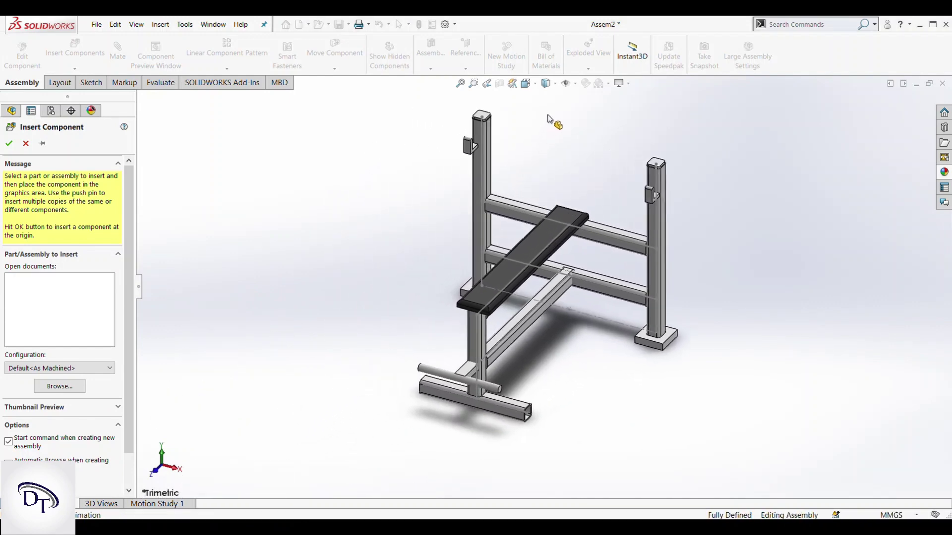
click(565, 84)
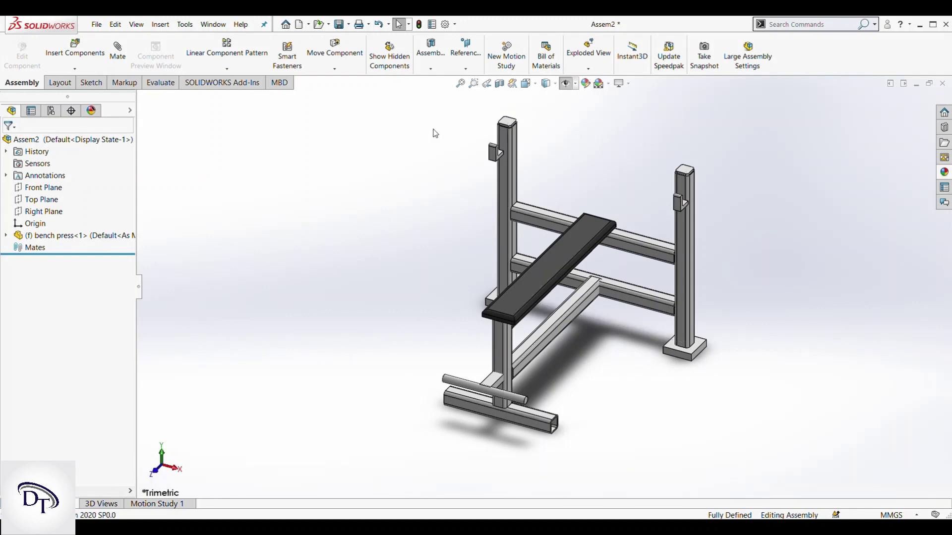
click(91, 51)
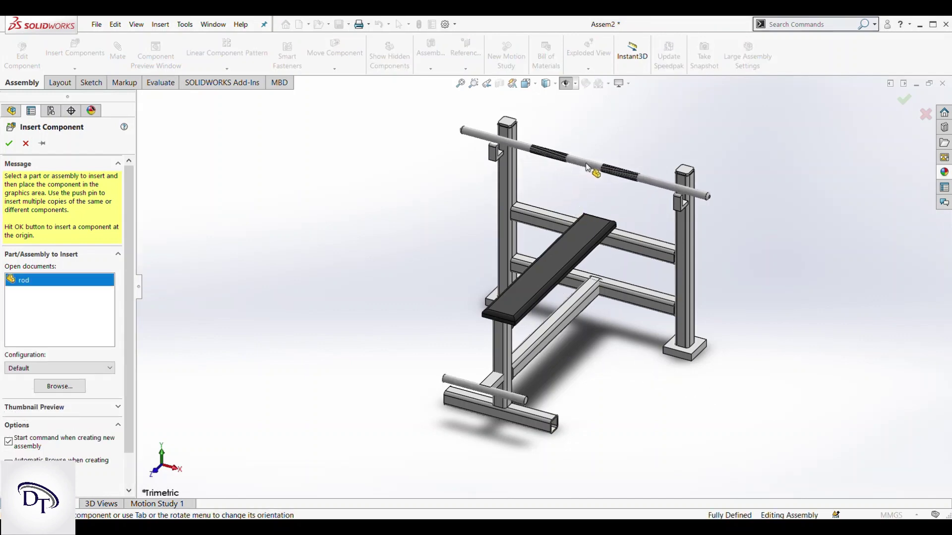
click(605, 202)
scroll(658, 263, down, 5)
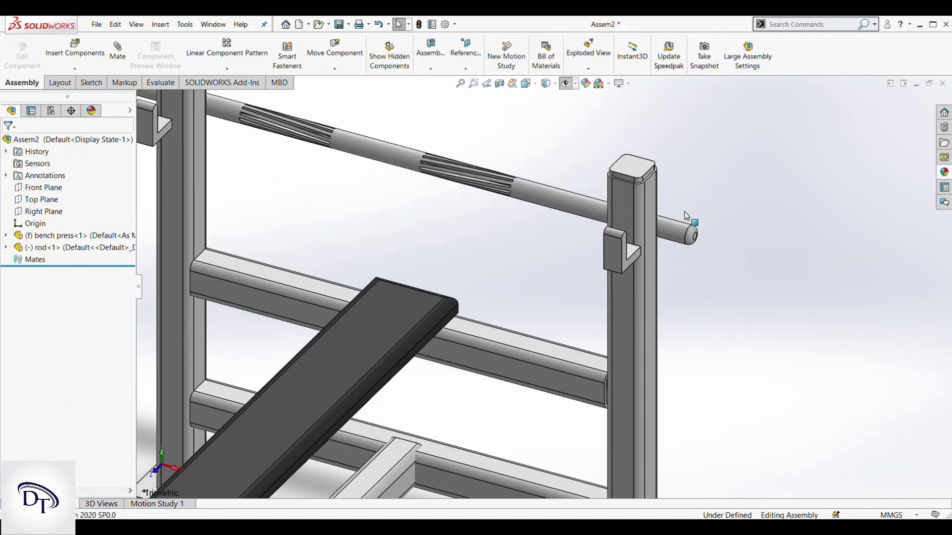
- Mate the rod's end face coincident with the upright tube face
scroll(595, 225, down, 3)
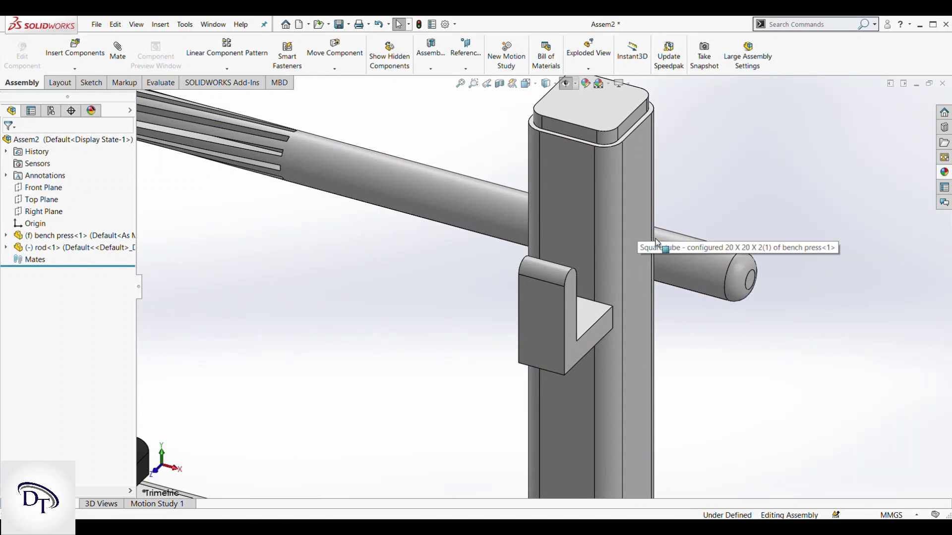
click(638, 226)
ctrl+click(750, 287)
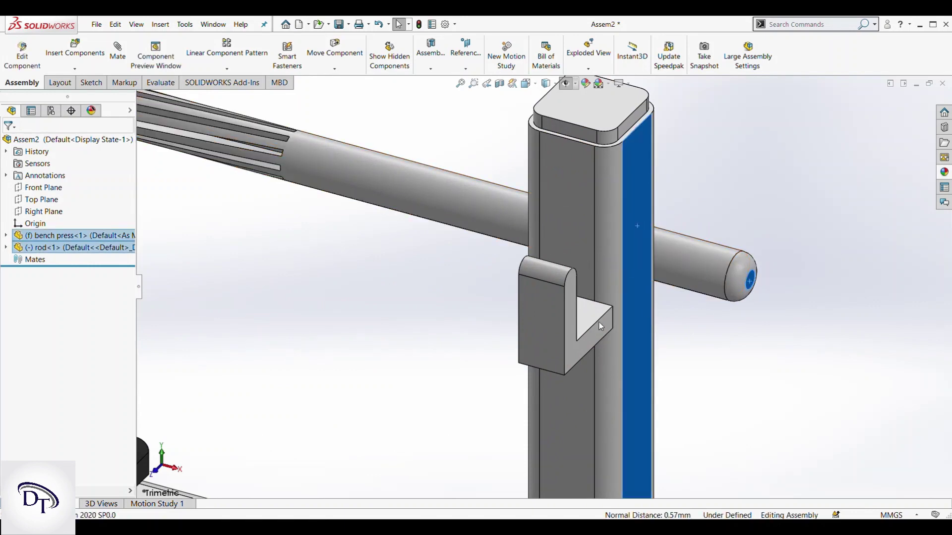
scroll(635, 316, up, 3)
scroll(567, 326, up, 3)
mouse_move(415, 319)
middle_down()
mouse_move(521, 291)
mouse_move(383, 313)
middle_up()
scroll(382, 314, down, 3)
scroll(404, 297, down, 2)
scroll(406, 291, down, 2)
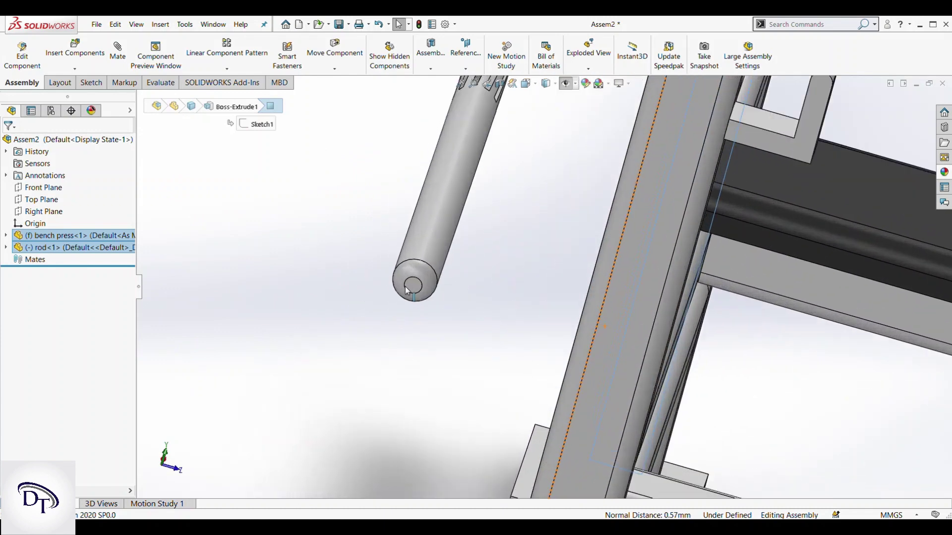
click(414, 290)
ctrl+click(635, 257)
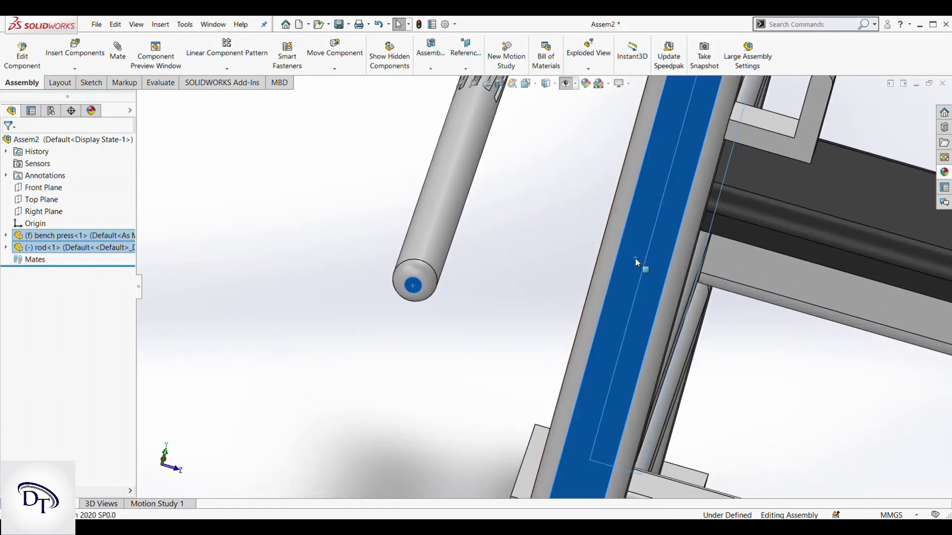
click(663, 252)
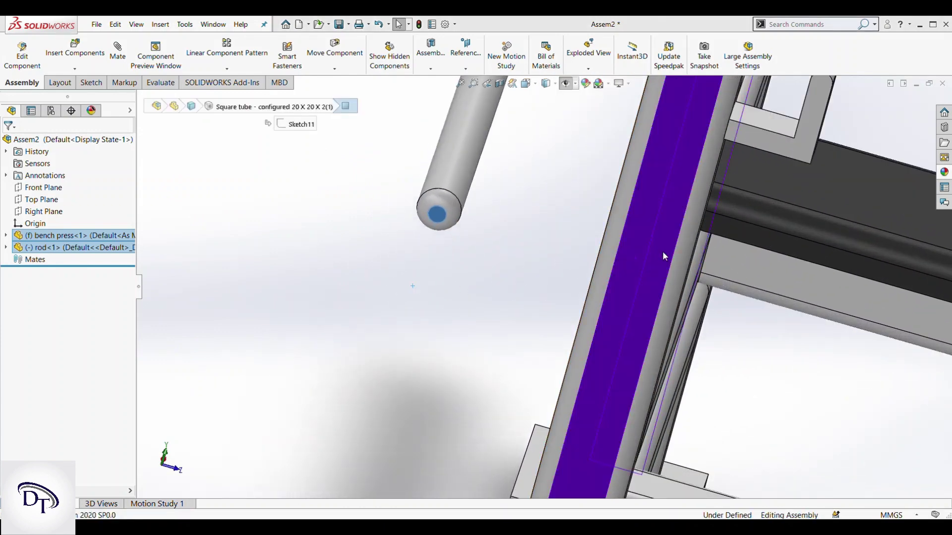
click(685, 254)
- Add a width mate centring the rod between the hook and upright faces
scroll(688, 278, up, 2)
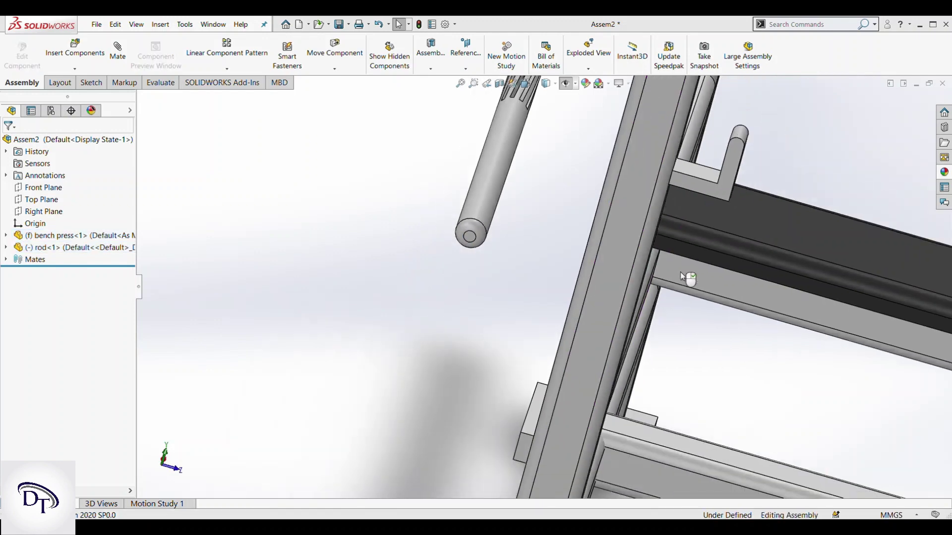
scroll(680, 226, up, 1)
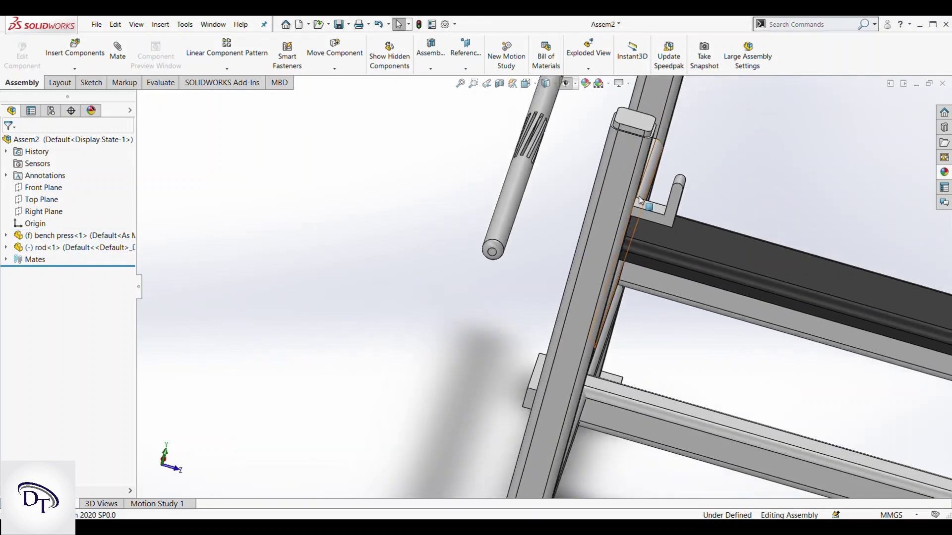
scroll(640, 200, down, 2)
scroll(579, 208, down, 3)
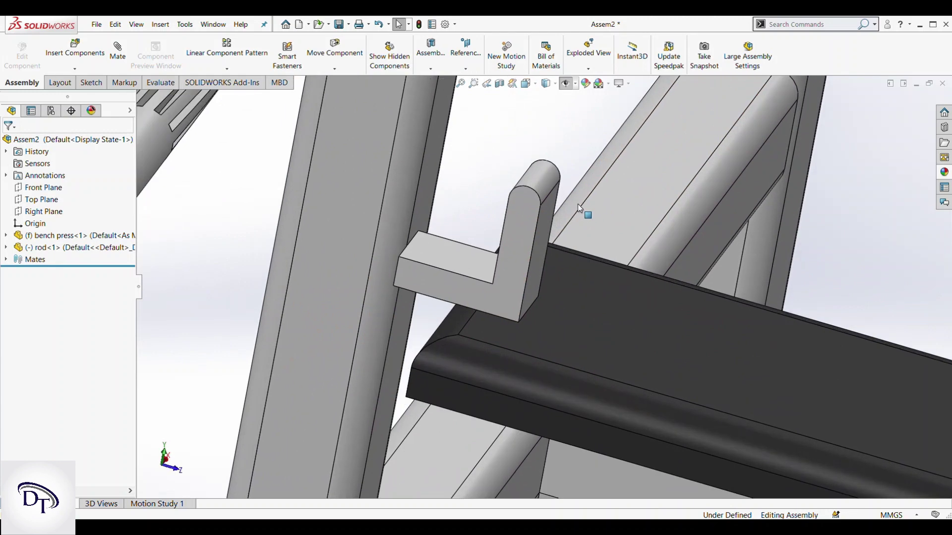
click(544, 231)
ctrl+click(421, 196)
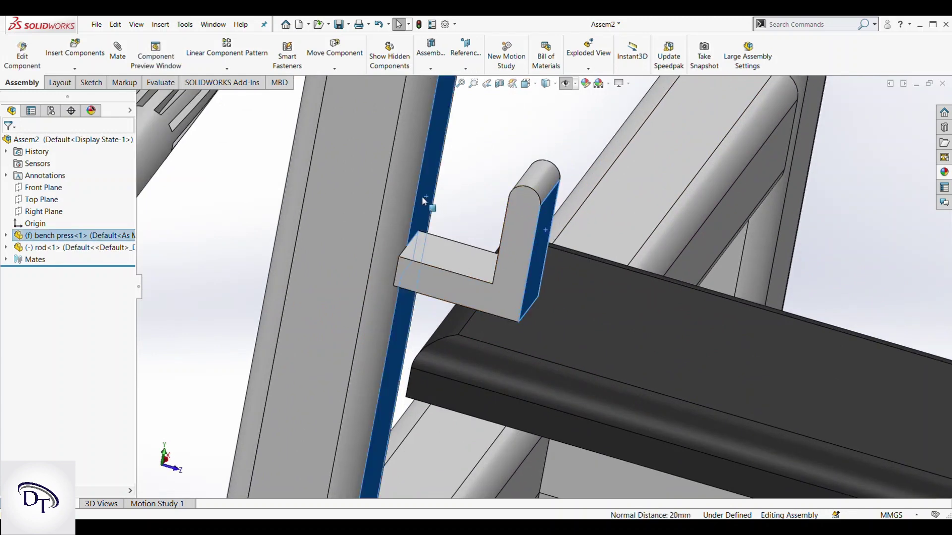
scroll(317, 218, up, 2)
ctrl+click(287, 229)
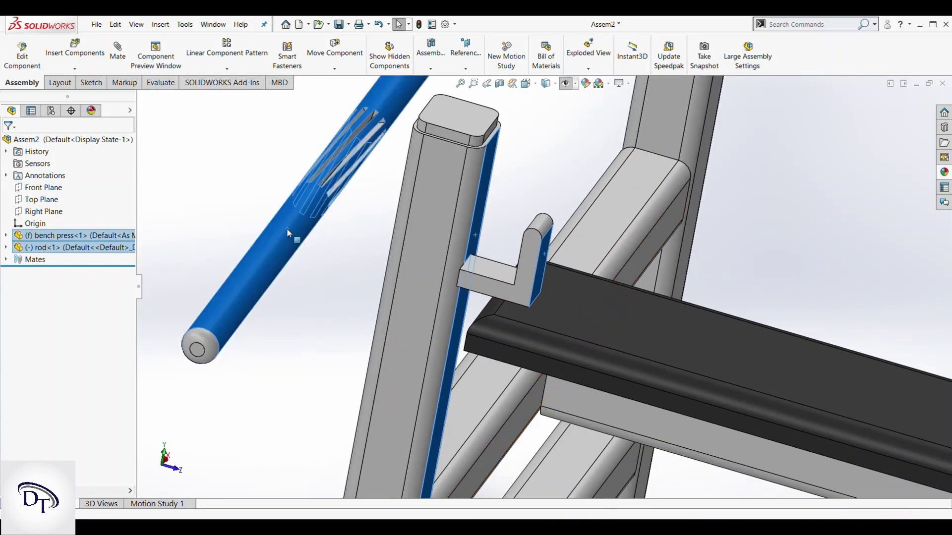
click(318, 224)
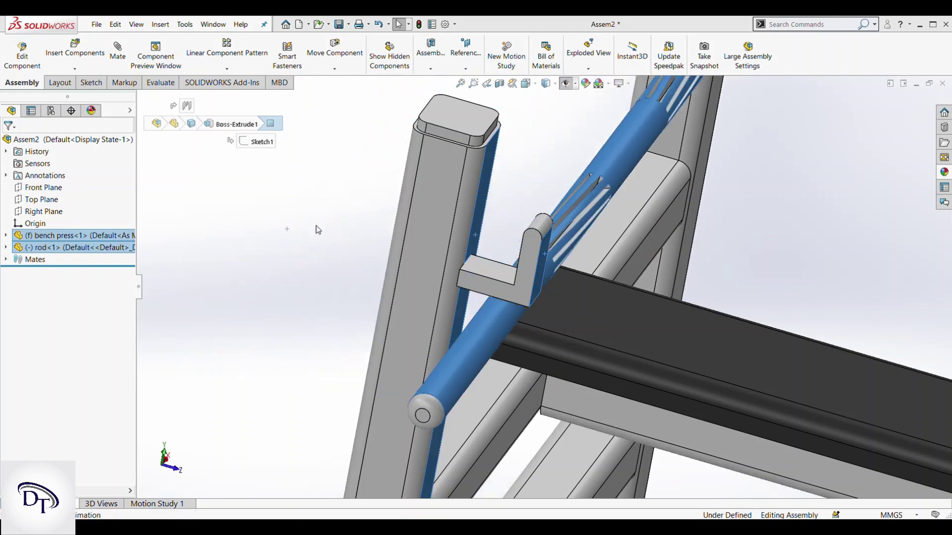
click(339, 225)
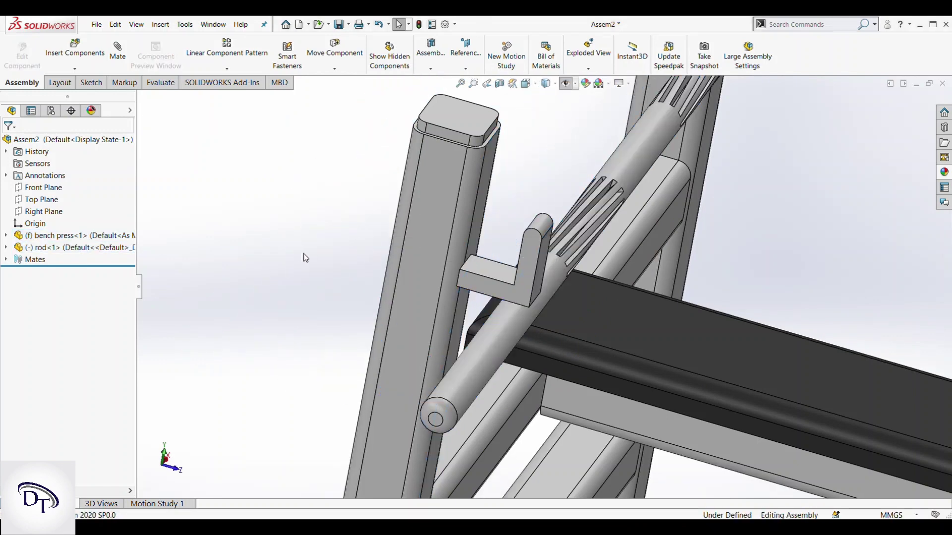
- Seat the rod in the hooks with a tangent mate
drag(492, 330, 537, 153)
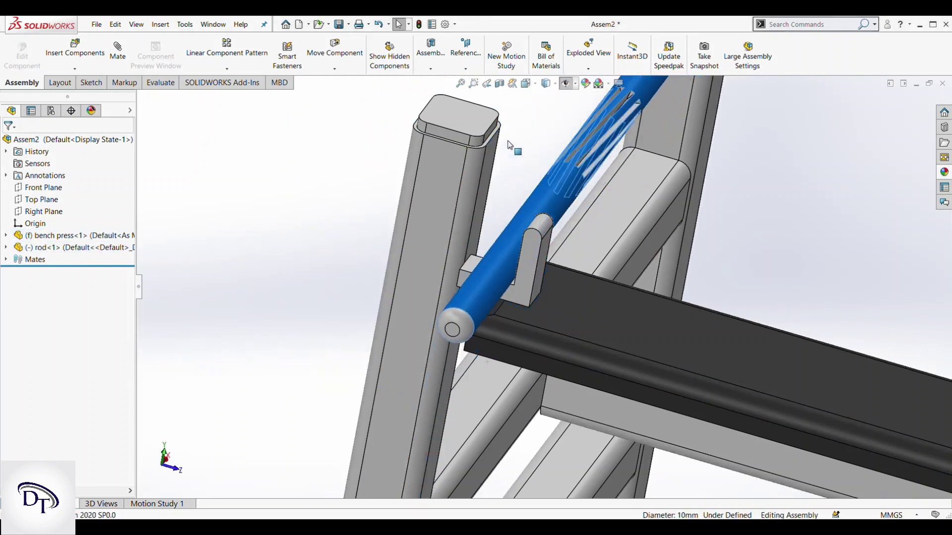
key(Up)
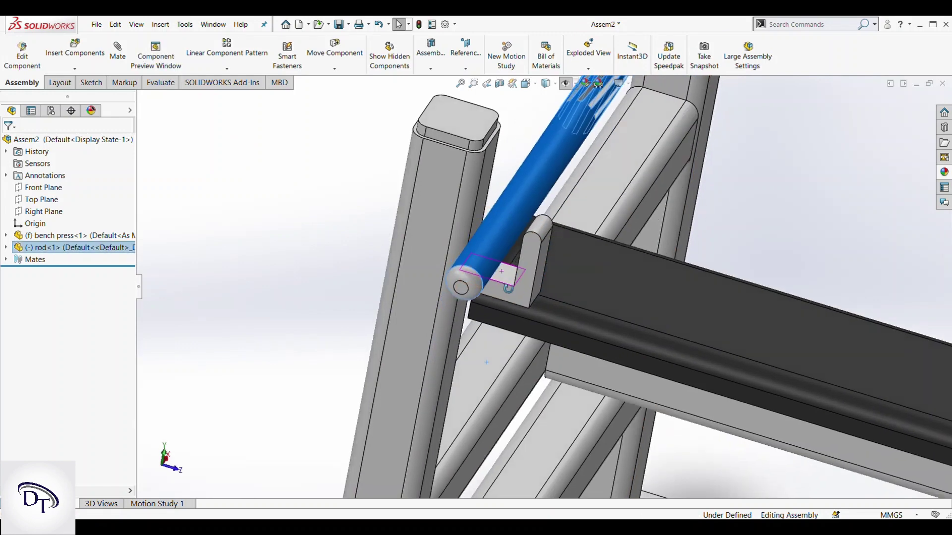
ctrl+click(501, 276)
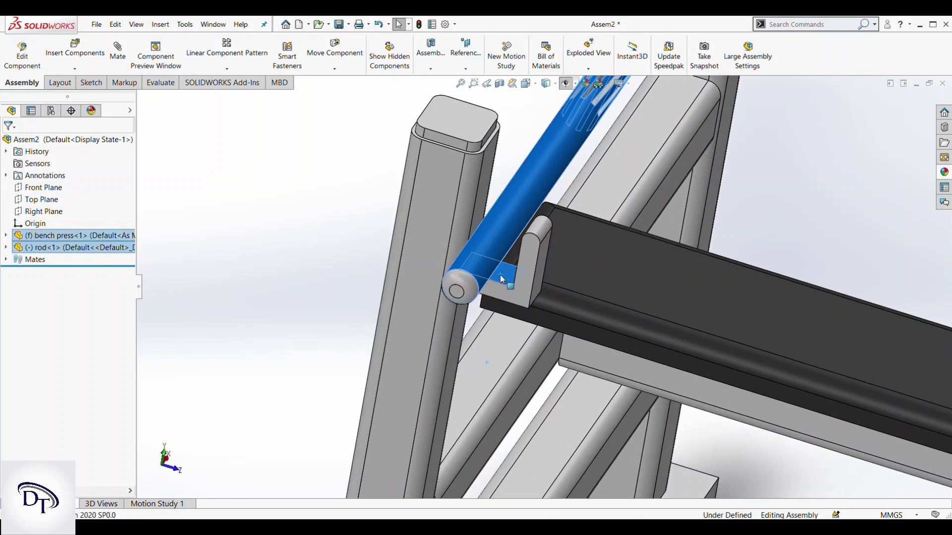
click(426, 269)
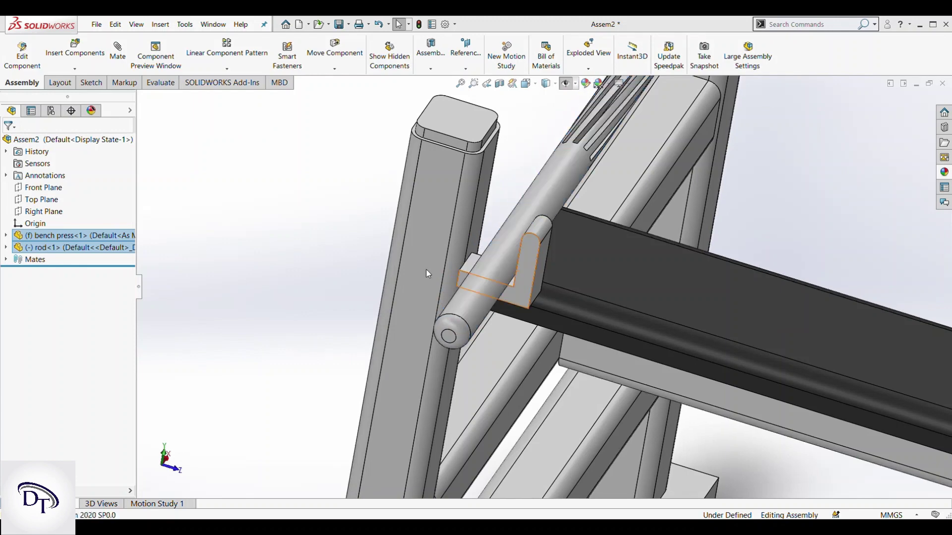
scroll(538, 300, up, 2)
mouse_move(545, 296)
middle_down()
mouse_move(672, 395)
mouse_move(660, 378)
middle_up()
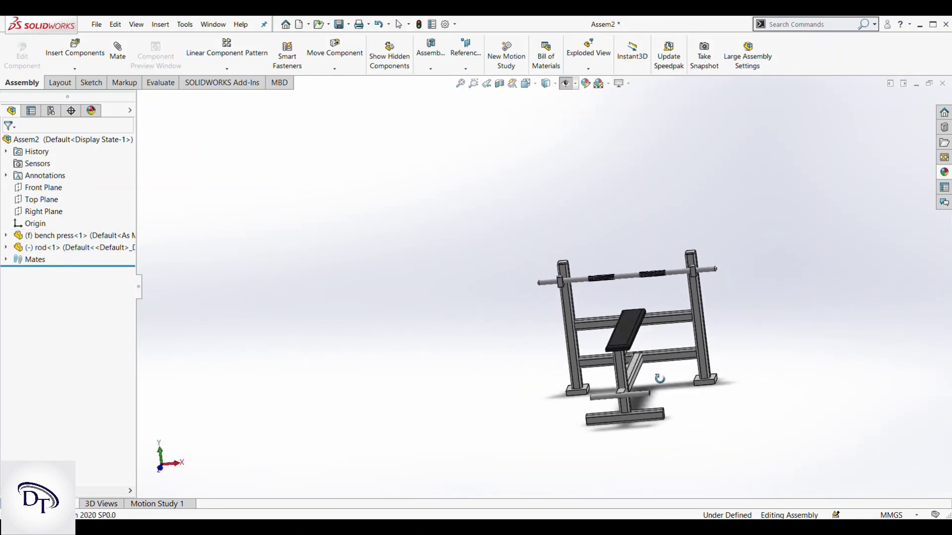
- Insert the 10 kg plate, turned face-on, beside the barbell's left end
click(90, 64)
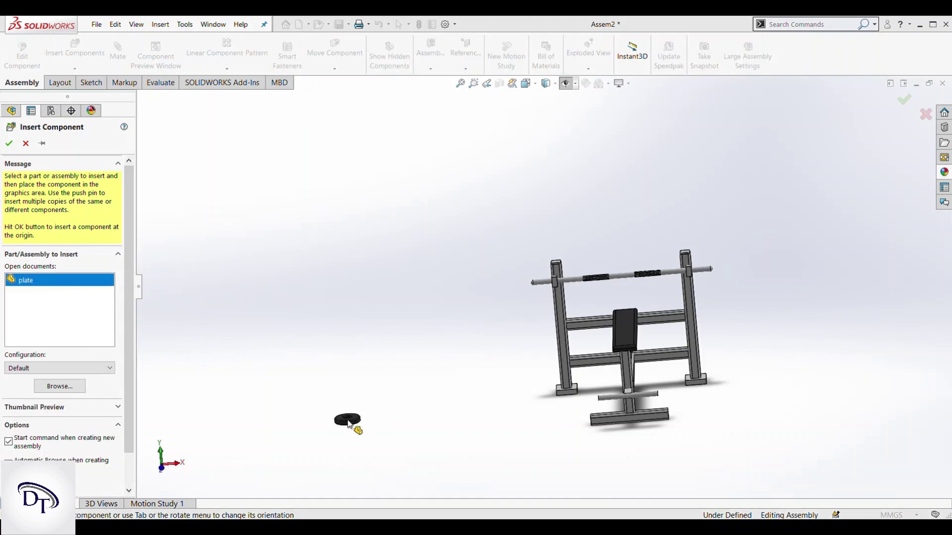
scroll(349, 424, down, 3)
scroll(457, 374, down, 3)
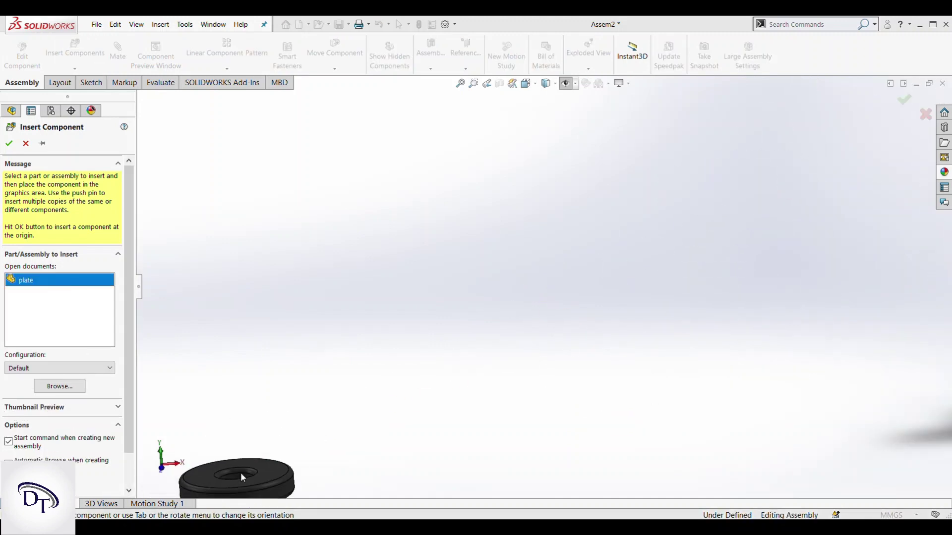
key(Tab)
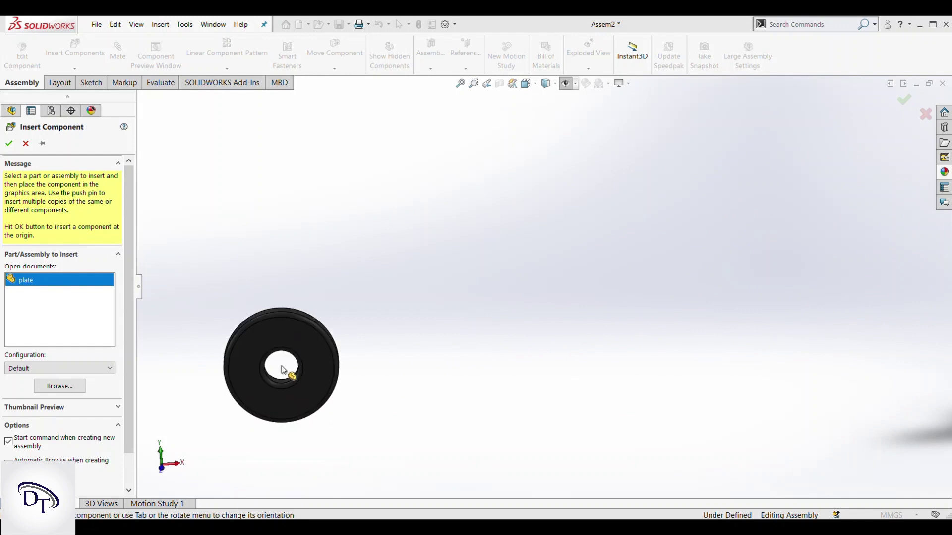
key(Tab)
key(Tab)
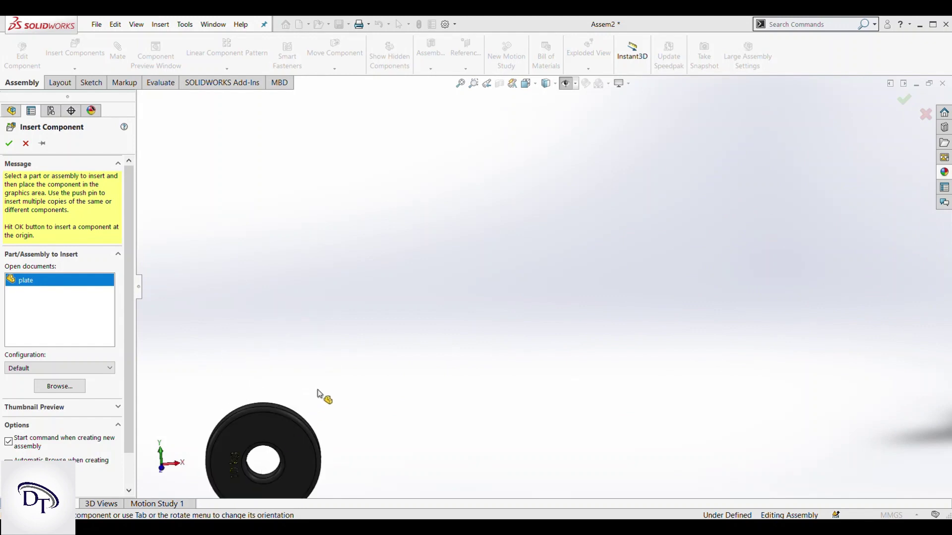
scroll(466, 301, down, 4)
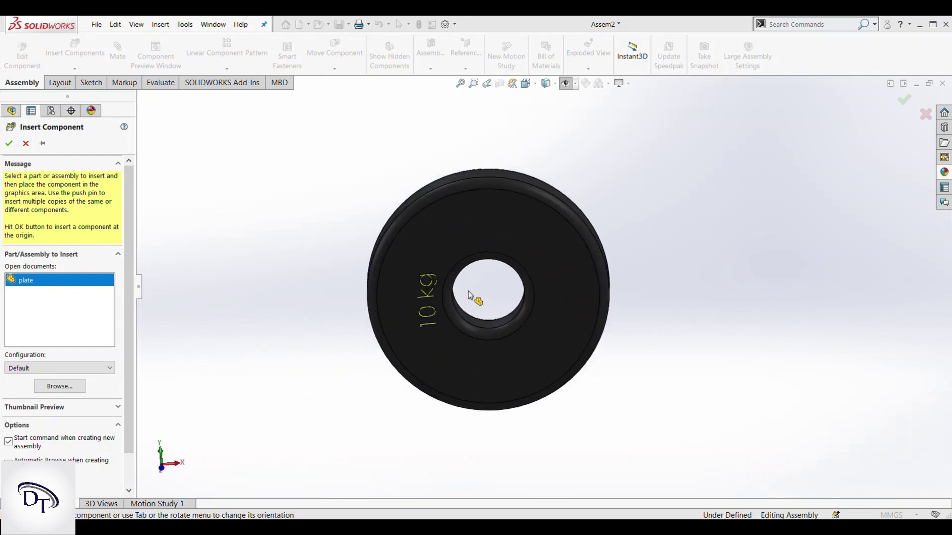
scroll(470, 296, up, 5)
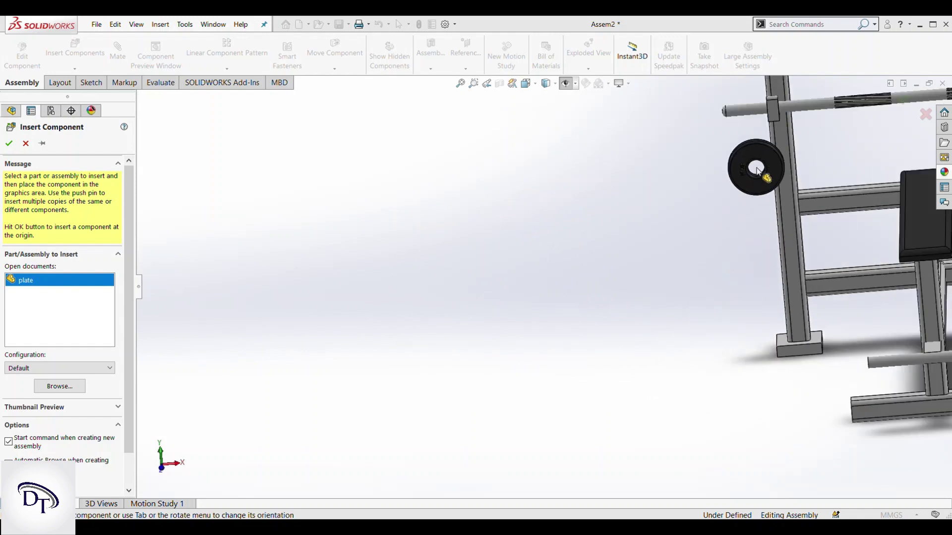
scroll(722, 170, down, 1)
scroll(743, 178, down, 1)
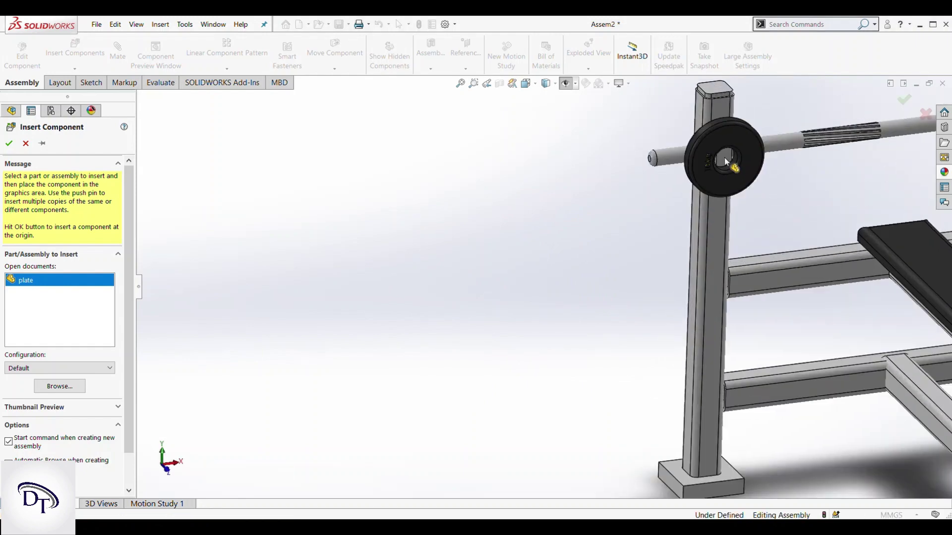
scroll(703, 179, down, 2)
click(675, 207)
scroll(694, 243, down, 1)
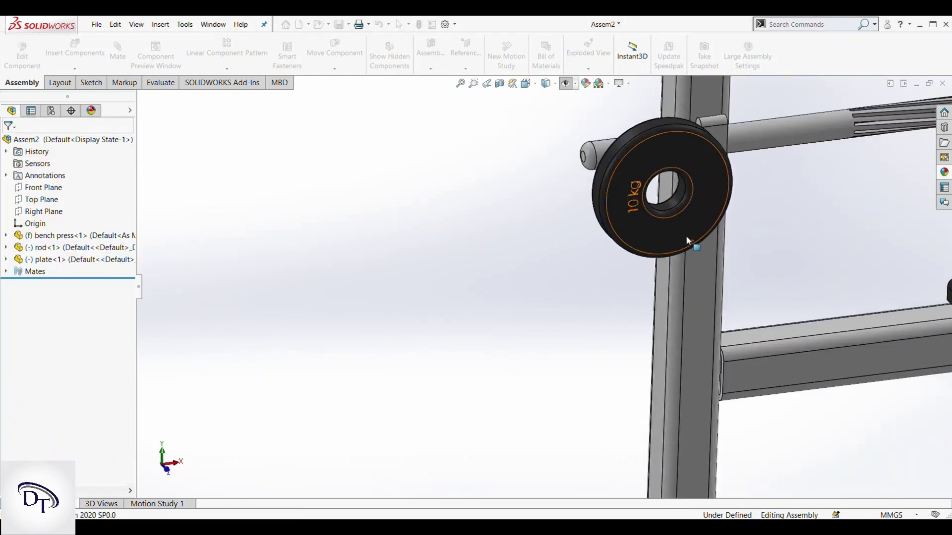
- Mate the 10 kg plate concentric with the rod and flush against the left post bracket
scroll(674, 218, down, 2)
click(652, 204)
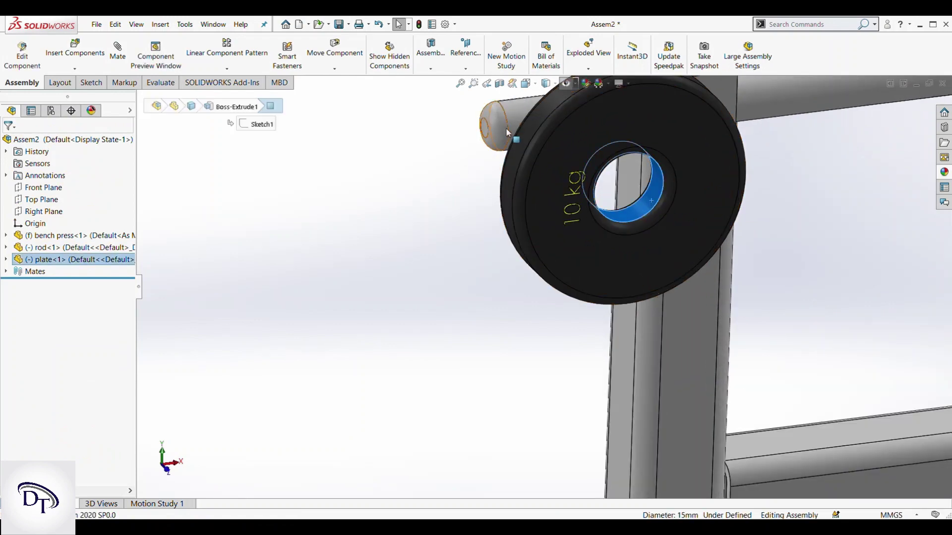
ctrl+click(514, 114)
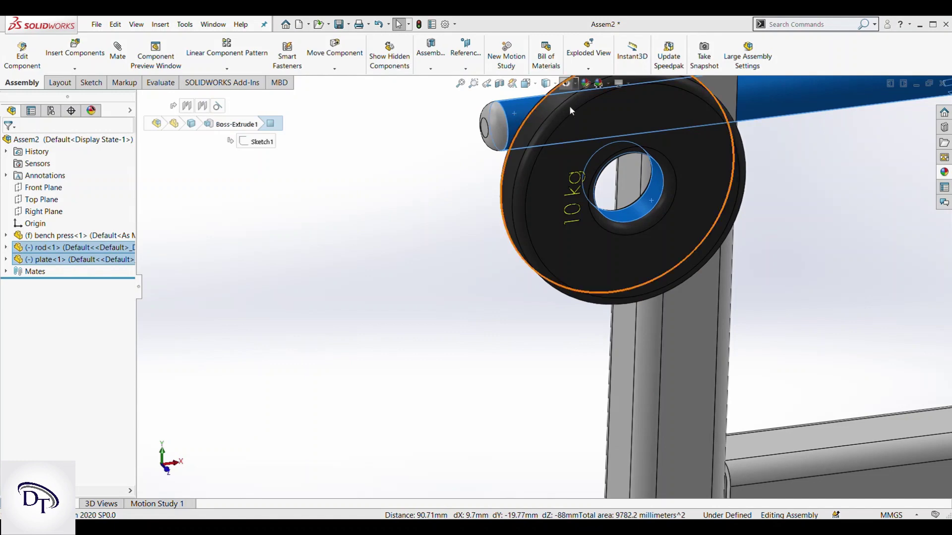
click(593, 129)
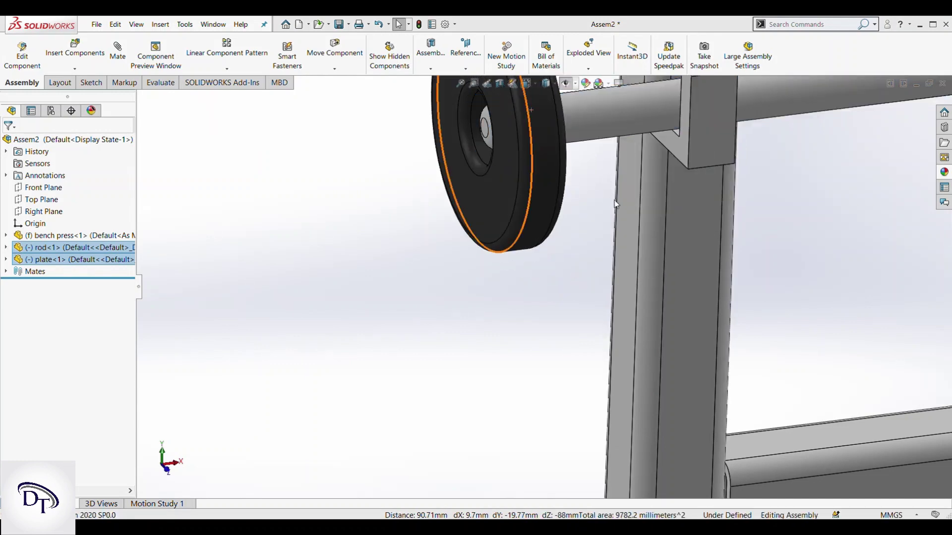
scroll(690, 238, up, 3)
scroll(579, 218, down, 1)
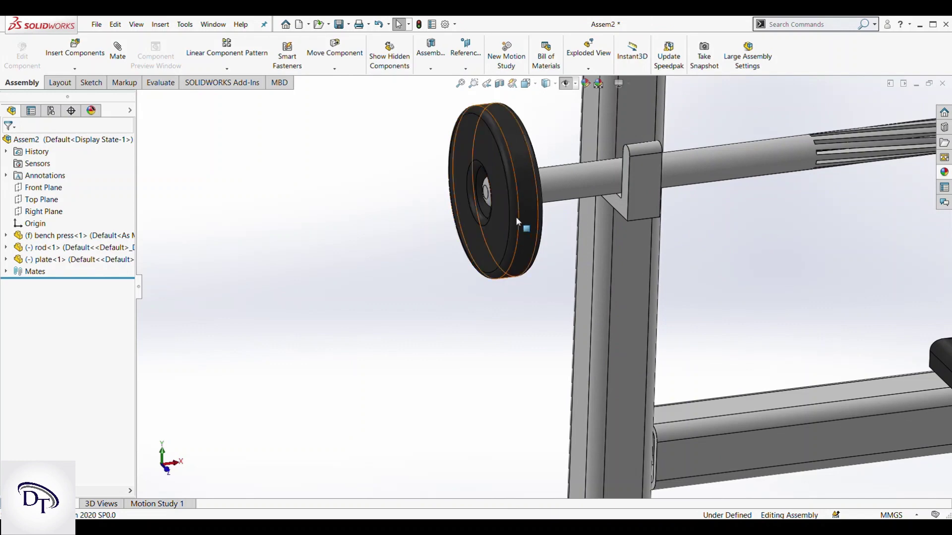
middle_drag(520, 215, 496, 234)
click(555, 224)
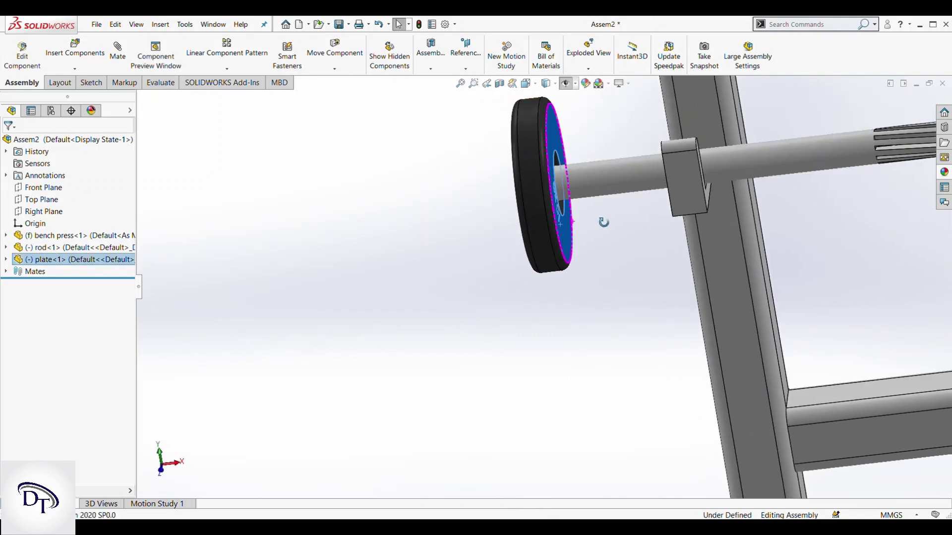
middle_drag(602, 221, 628, 208)
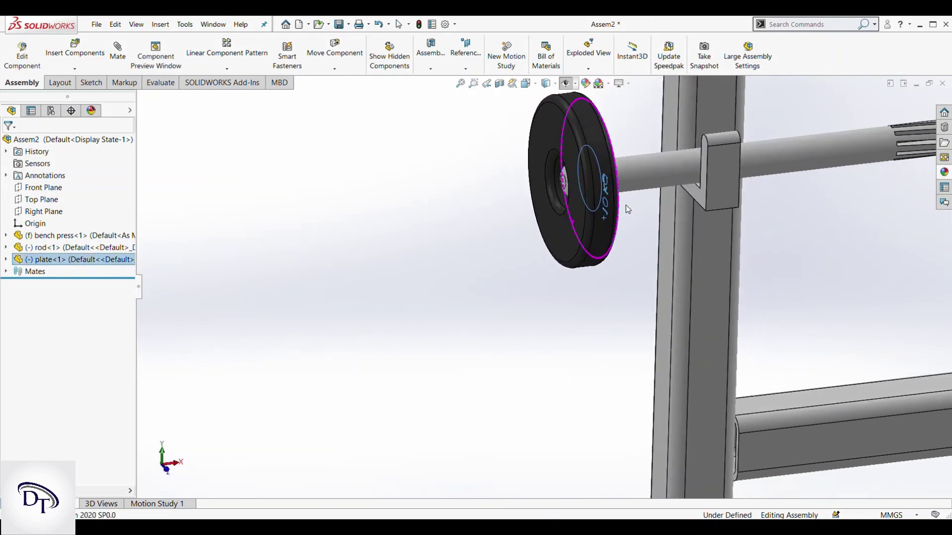
ctrl+click(694, 195)
click(722, 182)
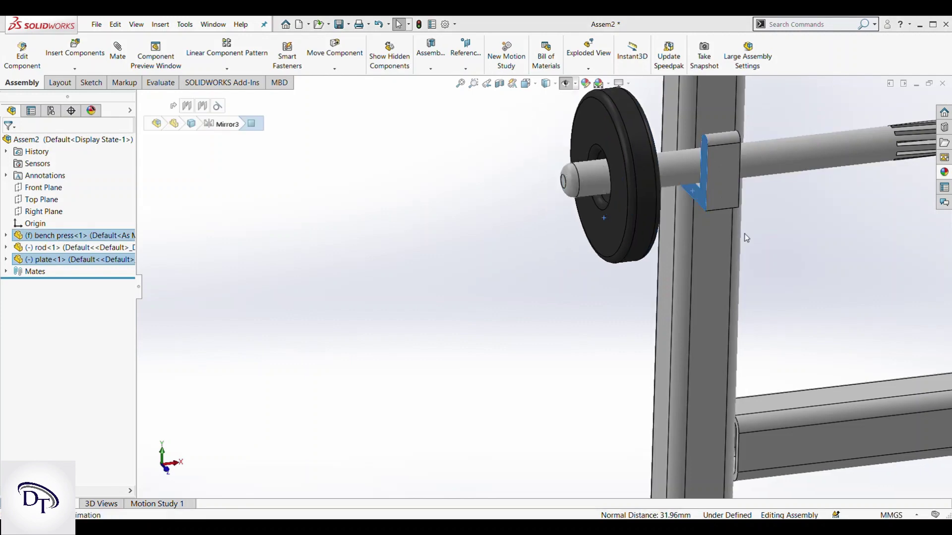
- Ctrl-drag a copy of the plate to the barbell's right end
scroll(745, 300, up, 3)
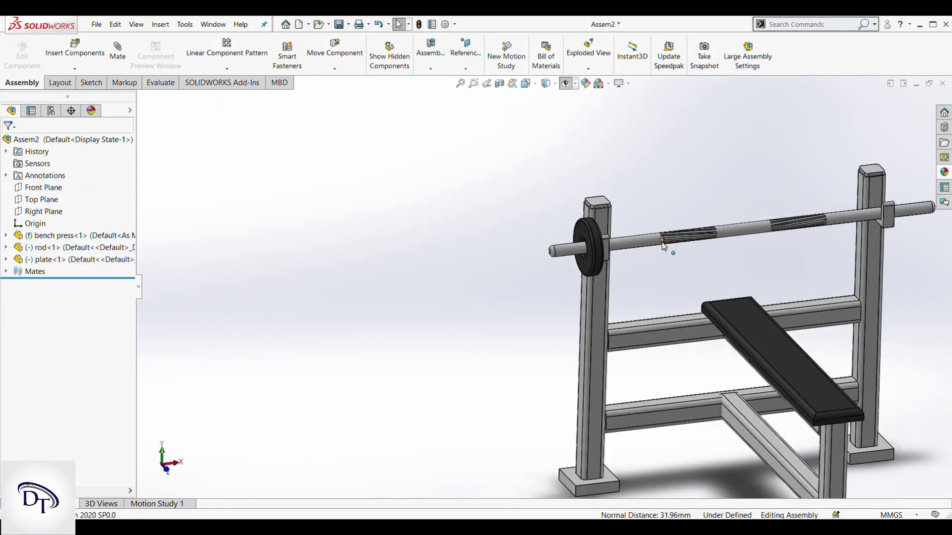
middle_drag(665, 268, 644, 271)
scroll(727, 273, down, 3)
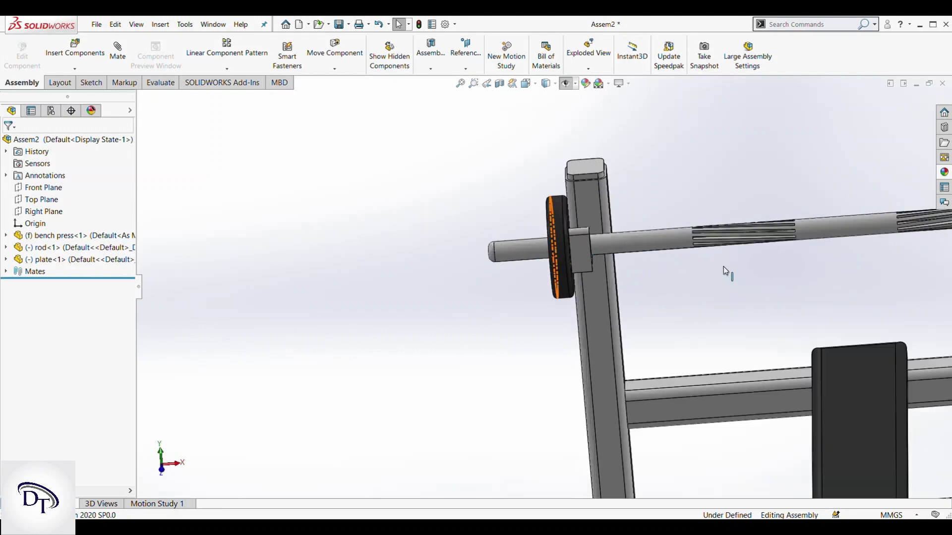
scroll(685, 271, up, 2)
scroll(713, 275, up, 1)
scroll(689, 273, down, 2)
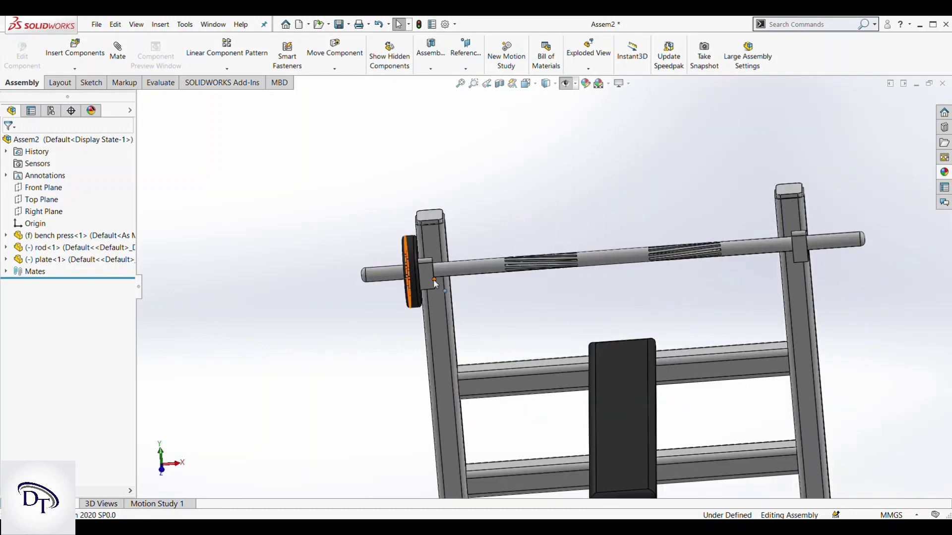
ctrl+drag(412, 283, 871, 287)
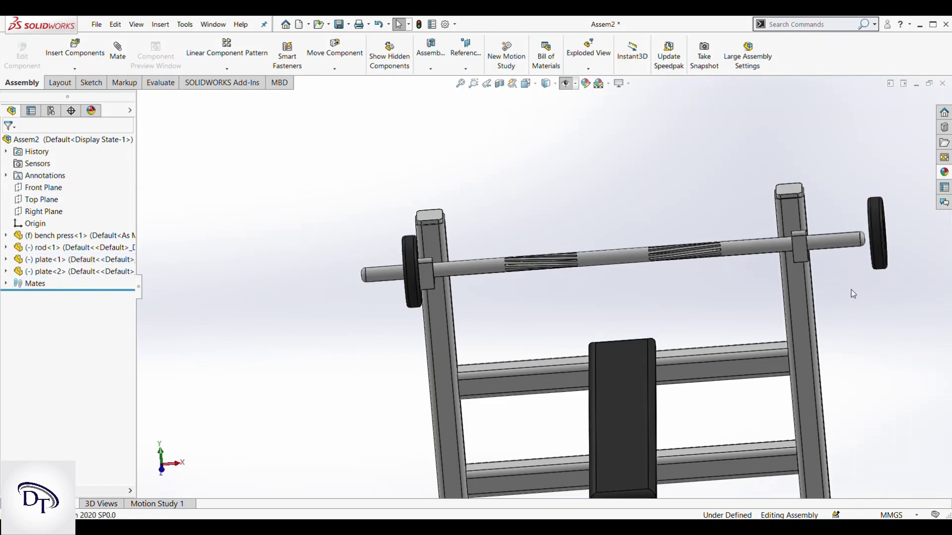
- Make the copied plate's bore concentric with the rod end
scroll(862, 278, down, 2)
scroll(838, 248, down, 2)
scroll(837, 240, down, 2)
scroll(853, 233, down, 2)
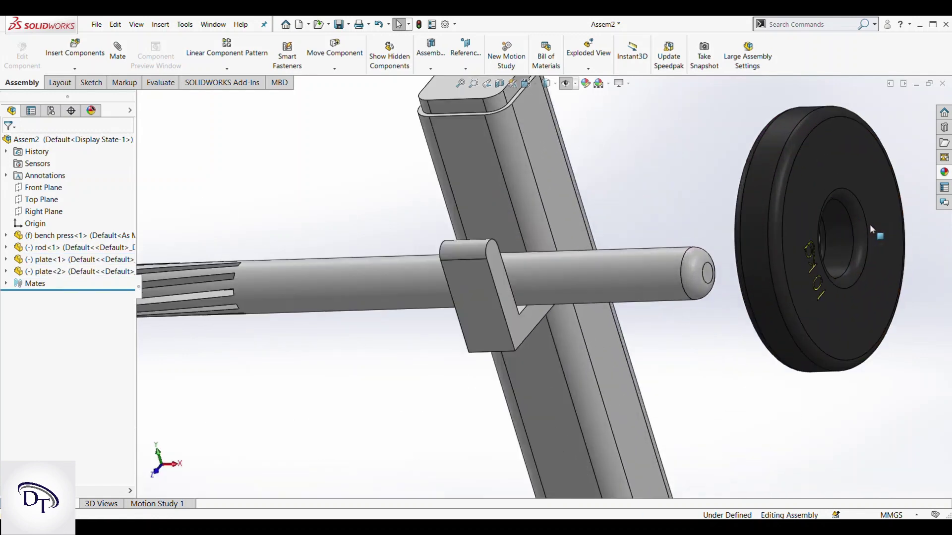
click(851, 228)
ctrl+click(657, 269)
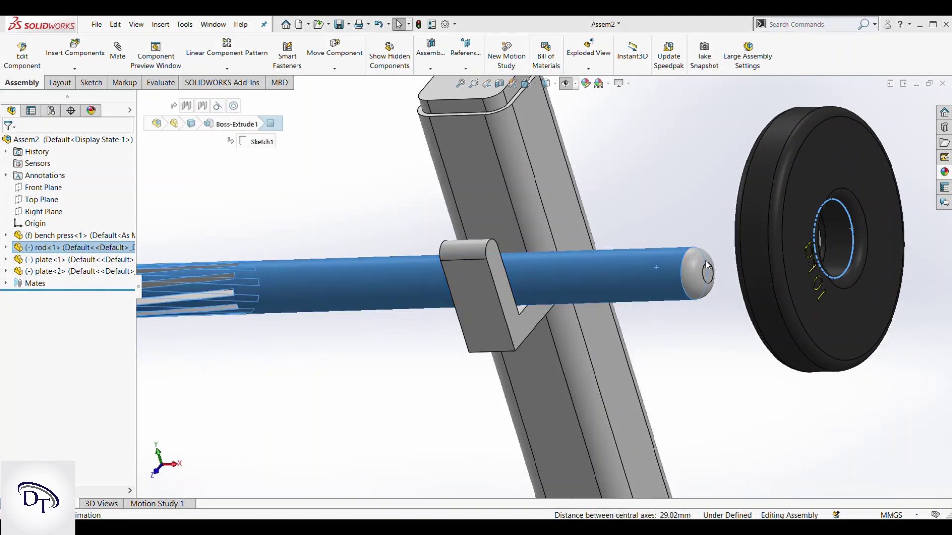
click(747, 368)
click(877, 330)
- Seat the copied plate's inner face against the right post bracket
middle_drag(684, 331, 644, 320)
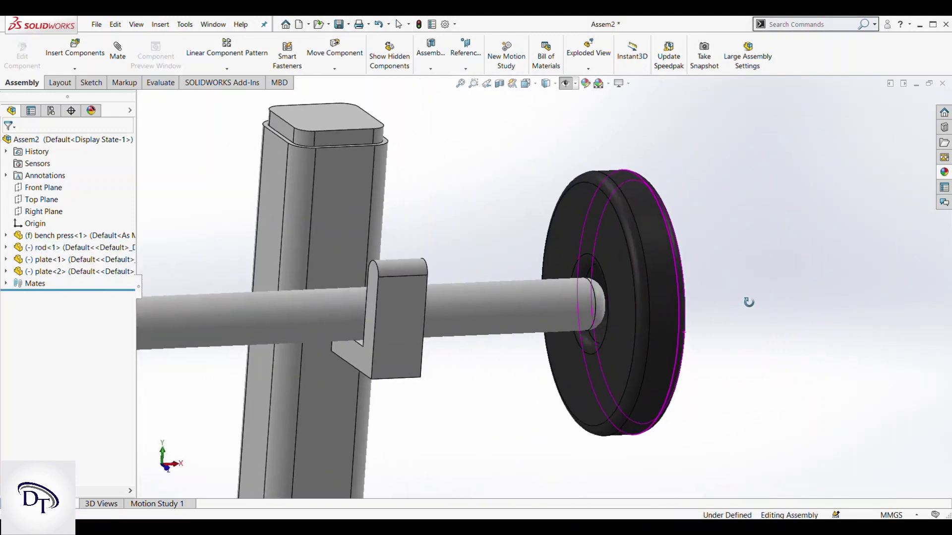
click(628, 318)
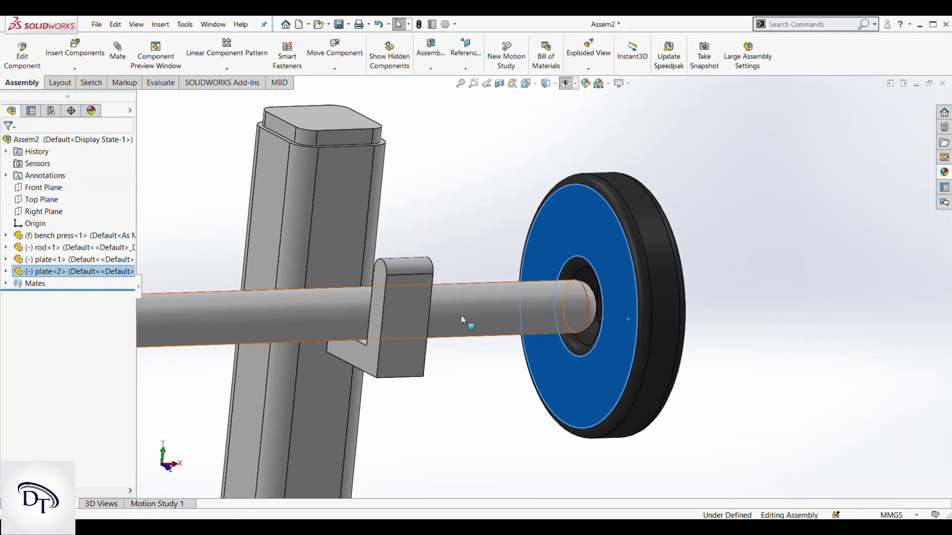
middle_drag(461, 320, 399, 348)
ctrl+click(422, 349)
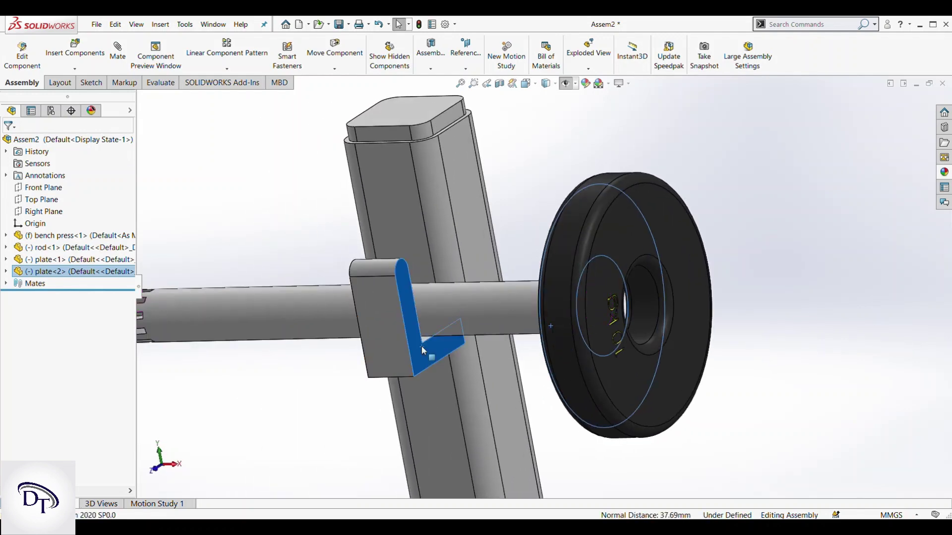
scroll(581, 371, up, 3)
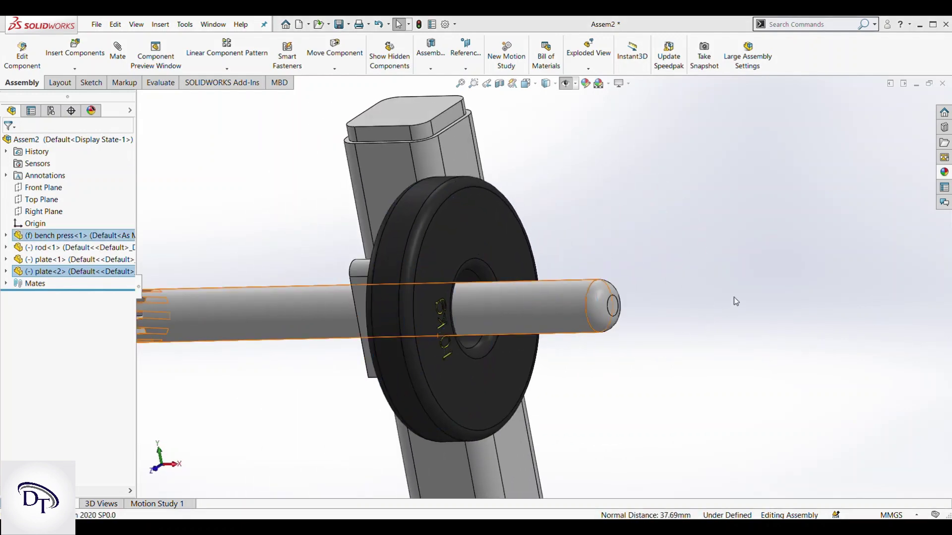
scroll(623, 350, up, 3)
scroll(500, 362, up, 2)
scroll(500, 362, up, 2)
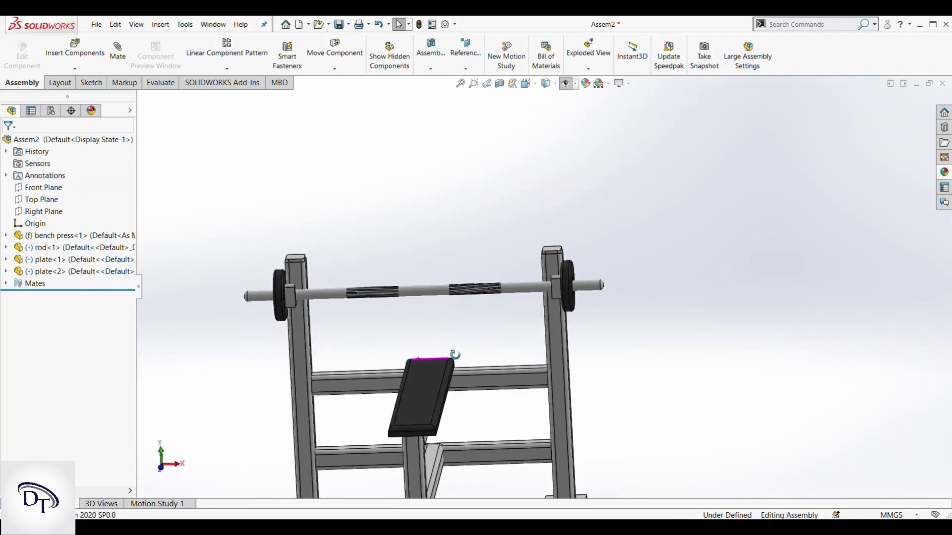
scroll(452, 354, up, 2)
scroll(458, 389, up, 2)
scroll(458, 388, down, 1)
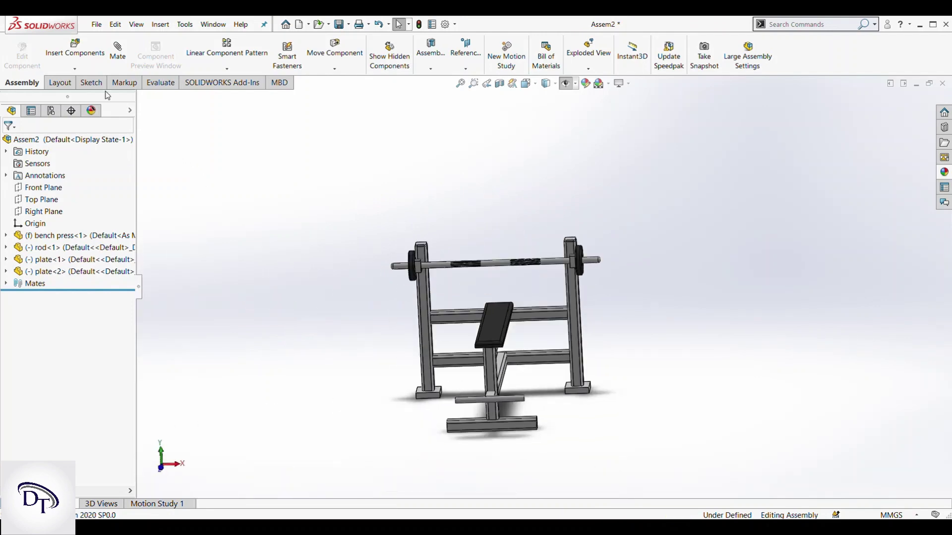
click(81, 58)
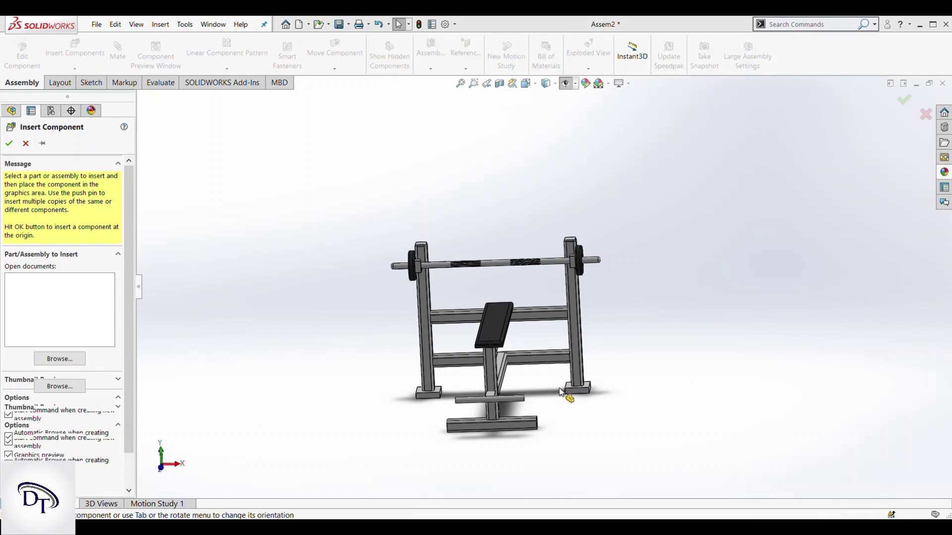
- Place the foam foot rest, rotated horizontal, at the front bar's end
scroll(545, 391, down, 2)
scroll(542, 393, down, 2)
scroll(539, 388, down, 3)
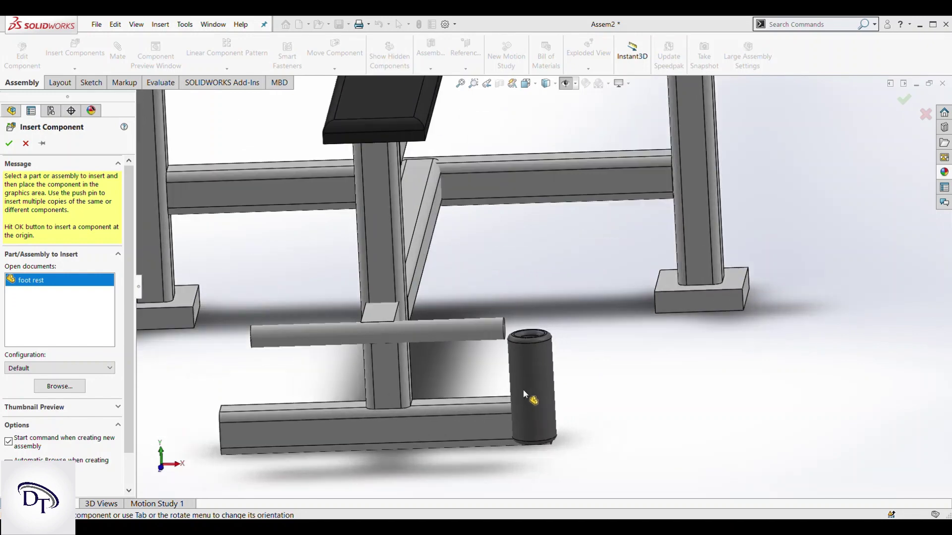
key(Tab)
key(Tab)
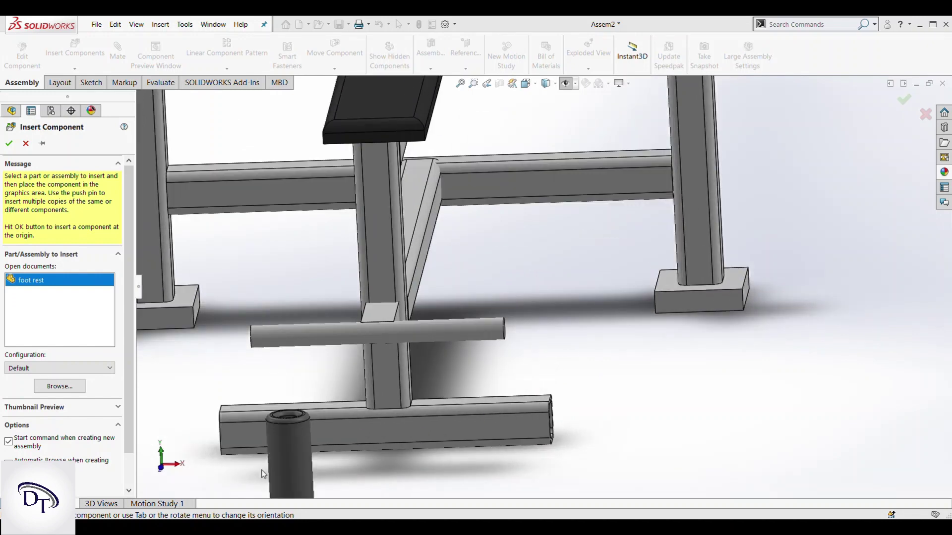
key(Tab)
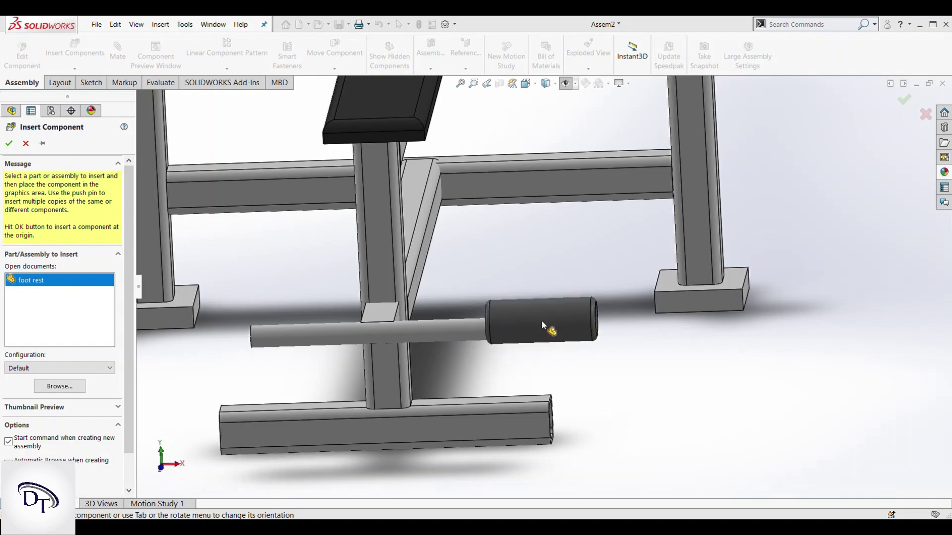
click(541, 321)
- Make the foot-rest roller concentric with the front bar
scroll(513, 323, down, 2)
scroll(540, 314, down, 2)
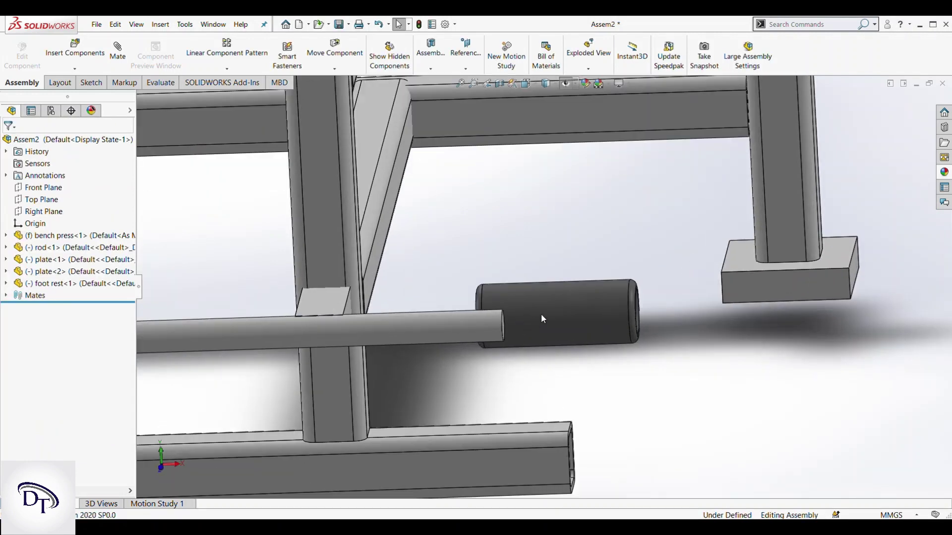
click(540, 314)
ctrl+click(469, 333)
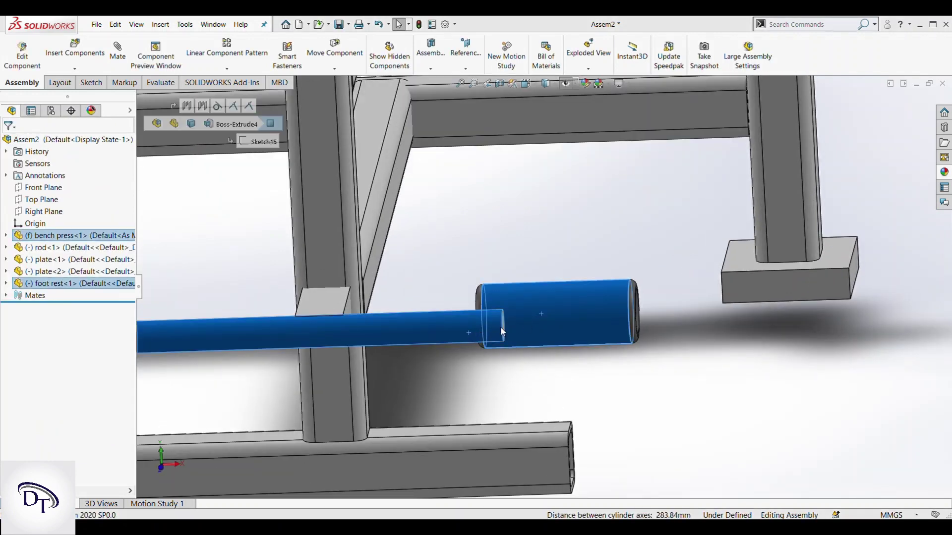
click(543, 322)
click(567, 404)
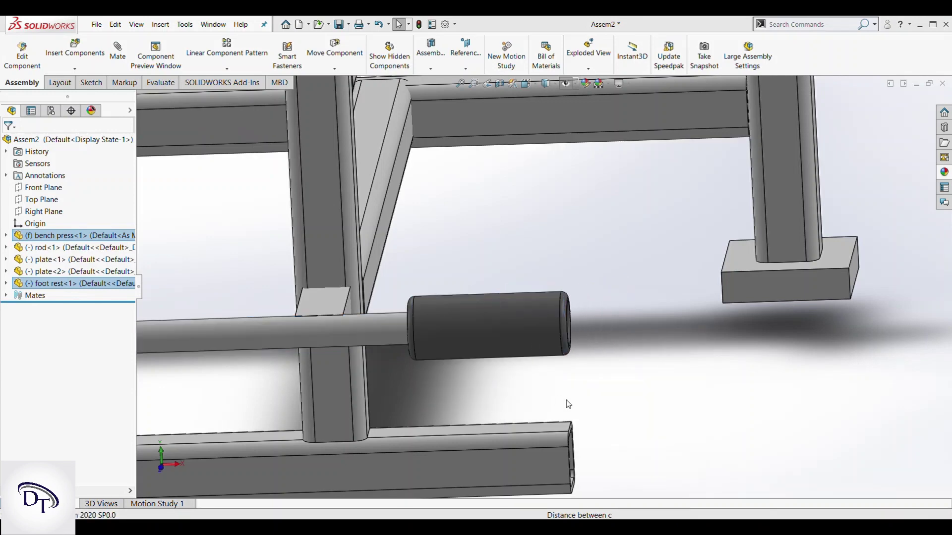
- Select the roller's inner end edge and the block holding the front bar
scroll(455, 349, up, 2)
middle_drag(446, 342, 424, 322)
scroll(427, 297, down, 5)
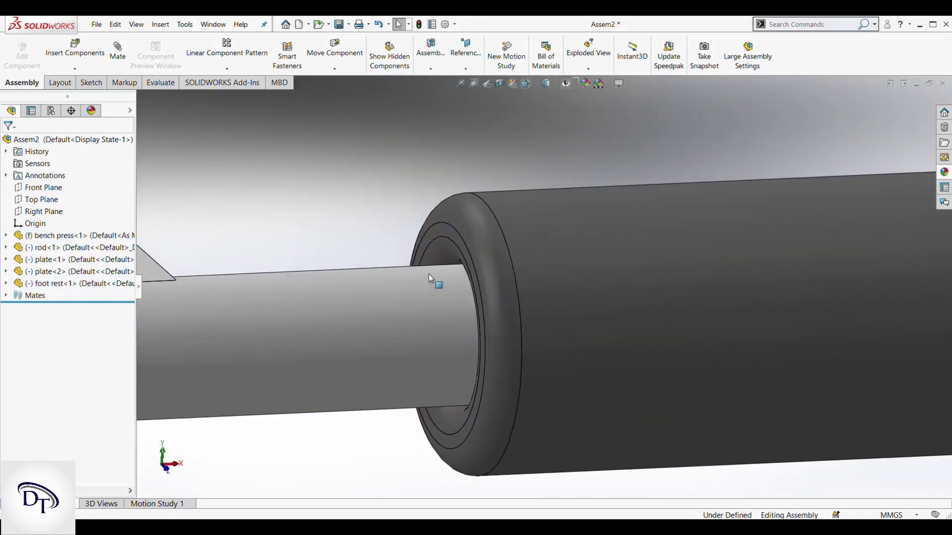
click(449, 232)
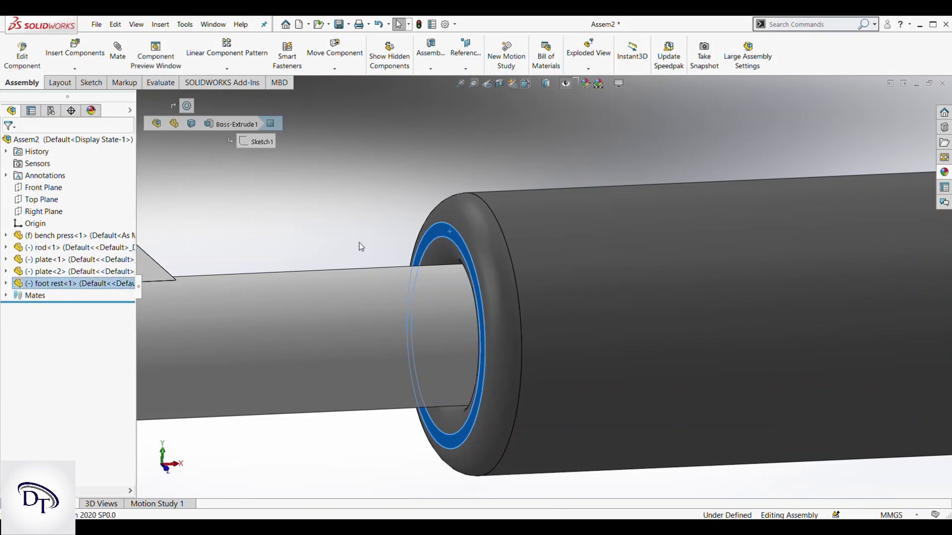
scroll(327, 246, down, 5)
scroll(294, 301, up, 8)
scroll(353, 288, down, 3)
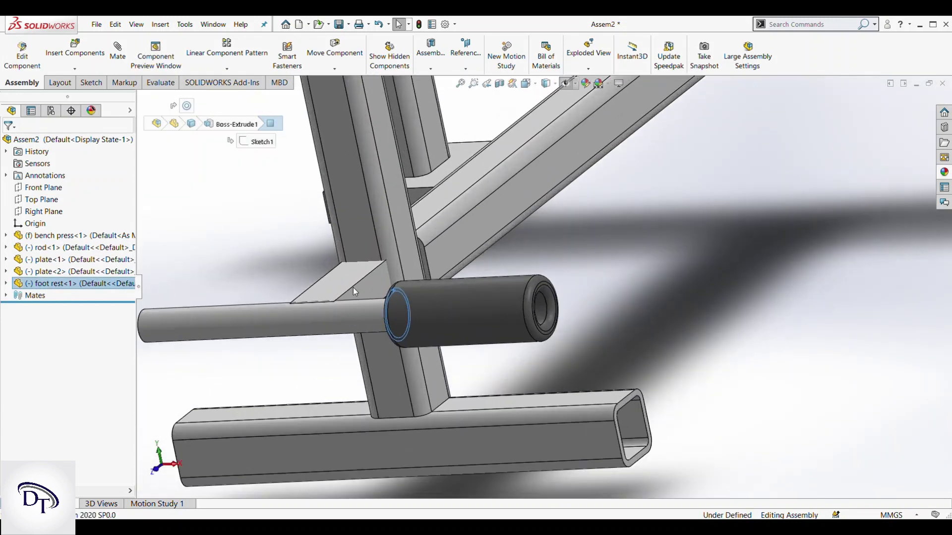
scroll(391, 298, down, 2)
click(391, 298)
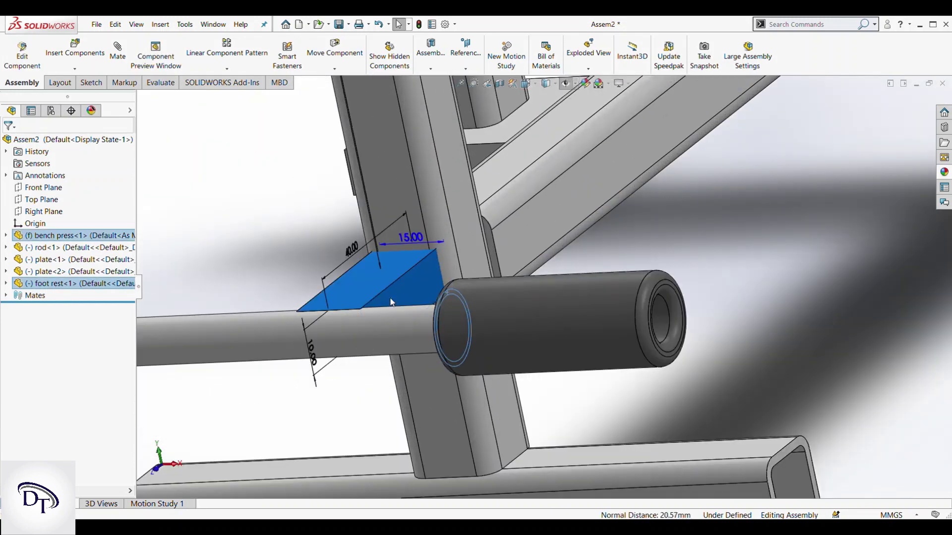
- Slide the roller along the front bar until it touches the centre block
click(308, 210)
click(402, 287)
middle_drag(382, 273, 526, 303)
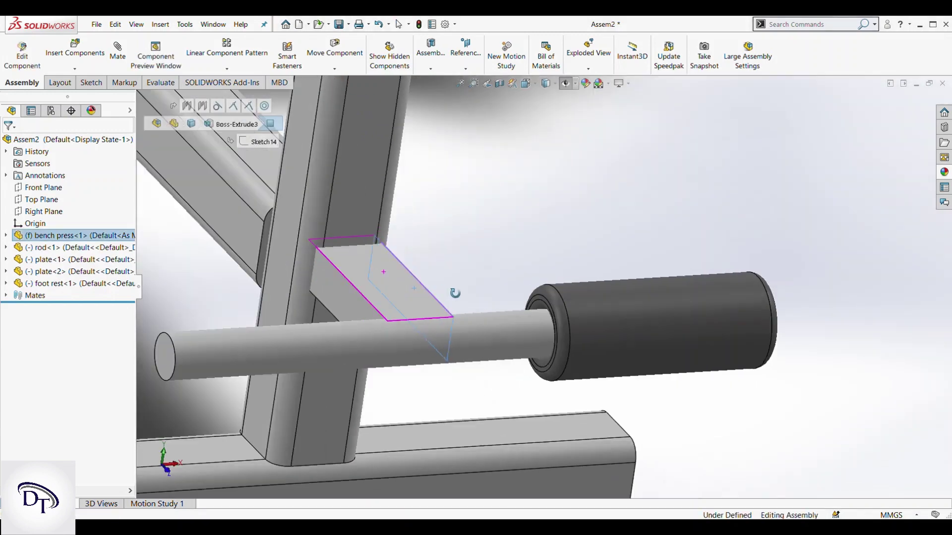
scroll(526, 303, down, 3)
ctrl+click(582, 295)
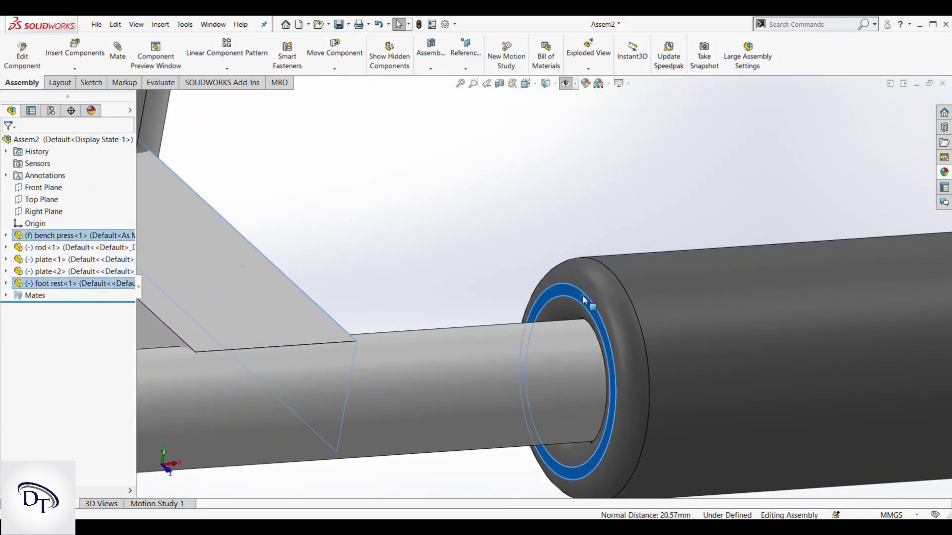
drag(584, 299, 399, 282)
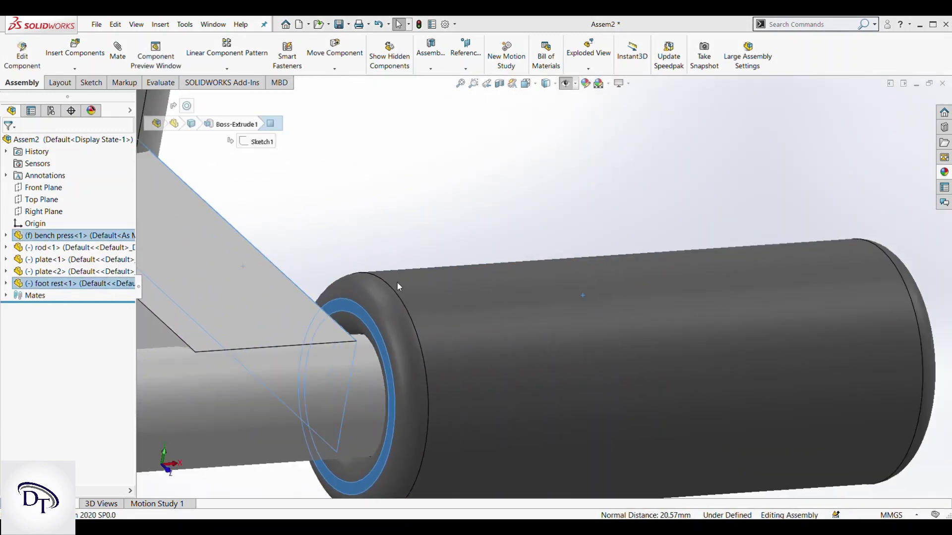
- Ctrl-drag a copy of the foot-rest roller to the left
scroll(311, 293, up, 6)
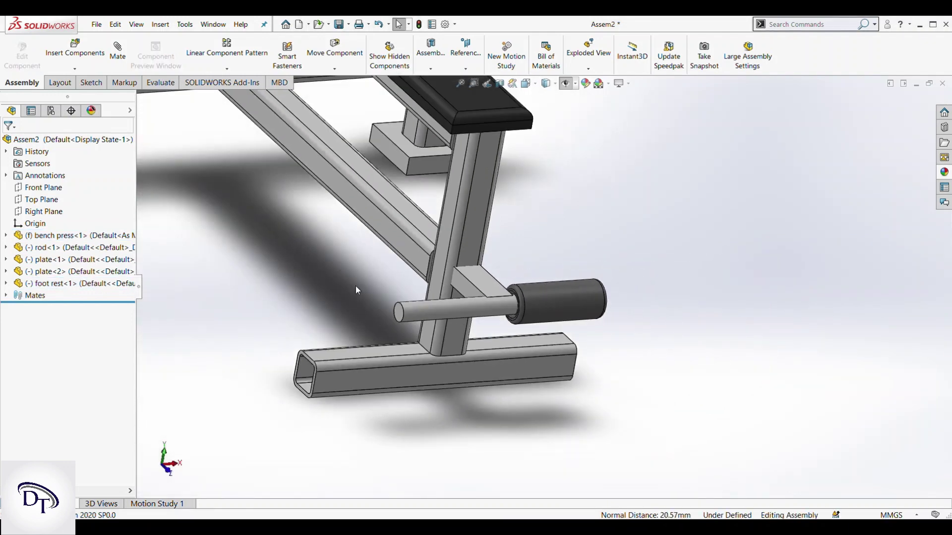
scroll(312, 293, down, 2)
scroll(445, 290, down, 3)
scroll(496, 312, down, 2)
click(536, 331)
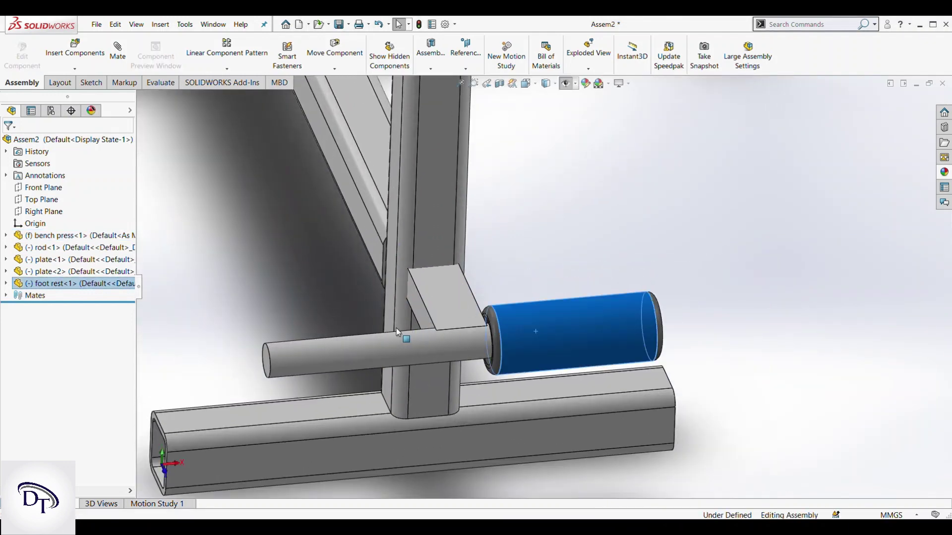
ctrl+drag(412, 335, 273, 310)
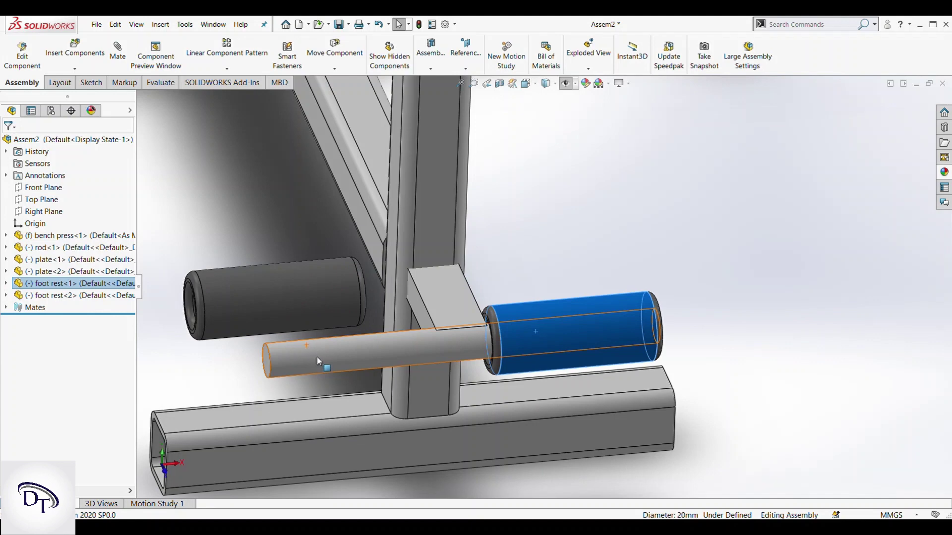
- Make the new foot-rest roller concentric with the front bar
click(317, 358)
ctrl+click(274, 294)
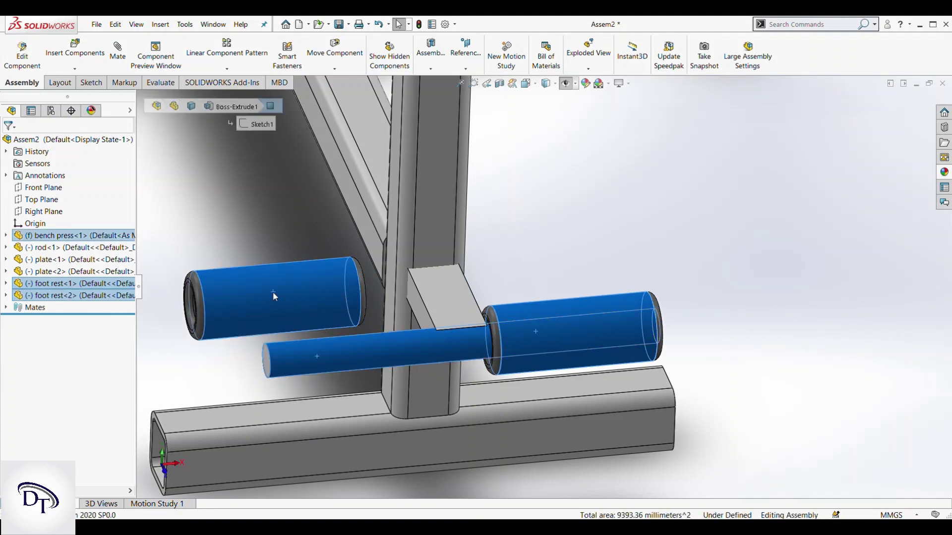
click(224, 249)
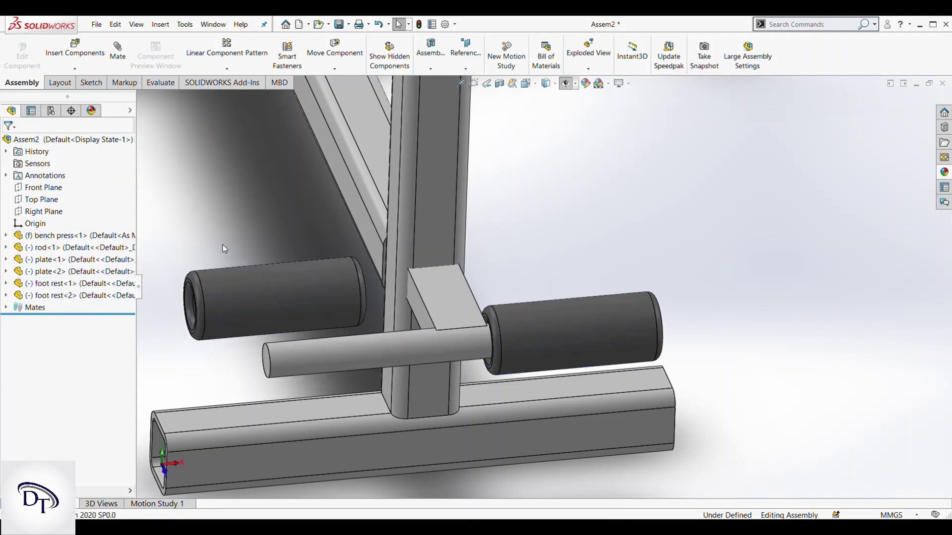
click(268, 297)
ctrl+click(325, 357)
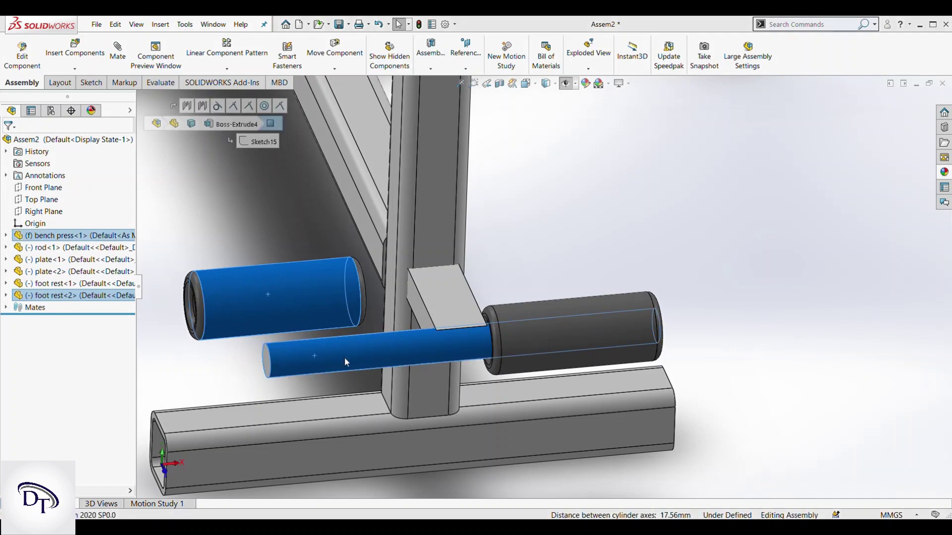
click(390, 349)
click(260, 290)
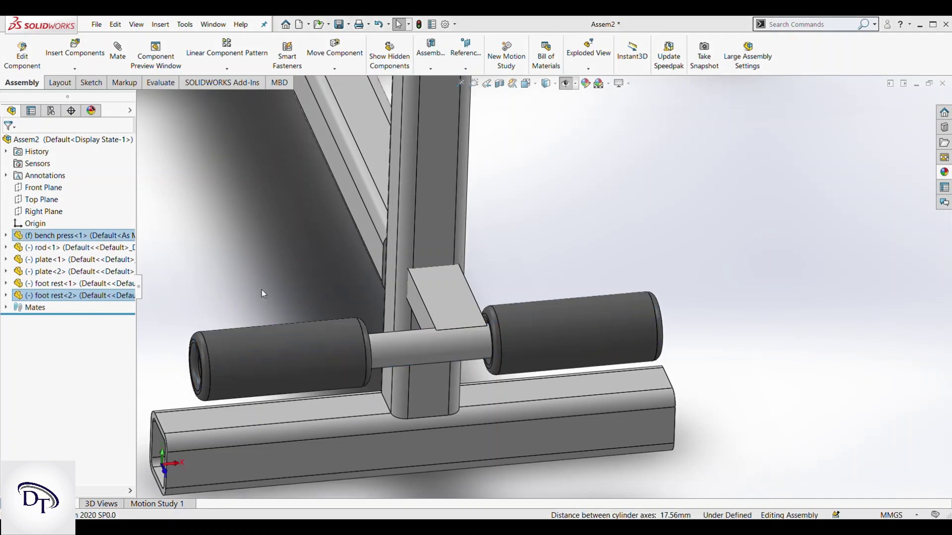
- Slide the new roller along the bar against the centre block's other side
scroll(396, 331, down, 2)
click(416, 319)
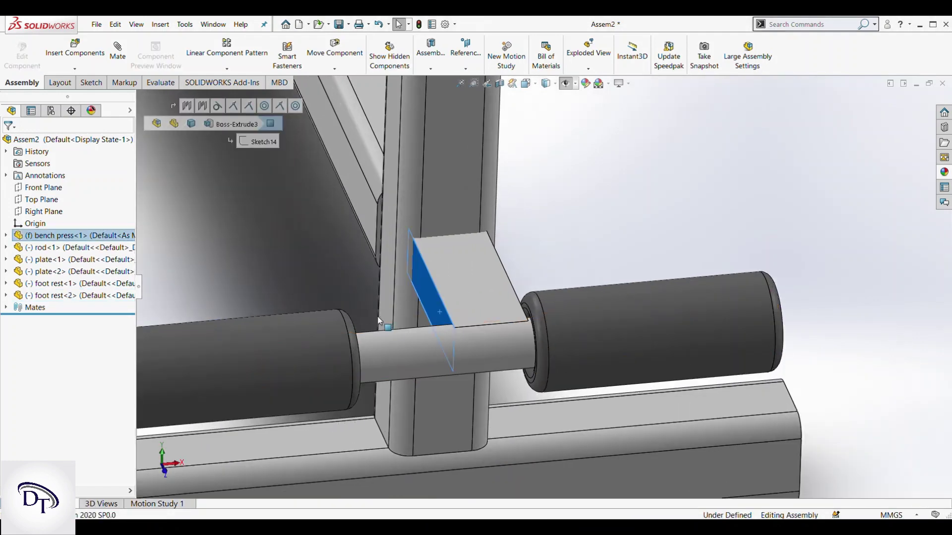
middle_drag(417, 320, 222, 337)
scroll(222, 337, down, 3)
scroll(215, 296, down, 2)
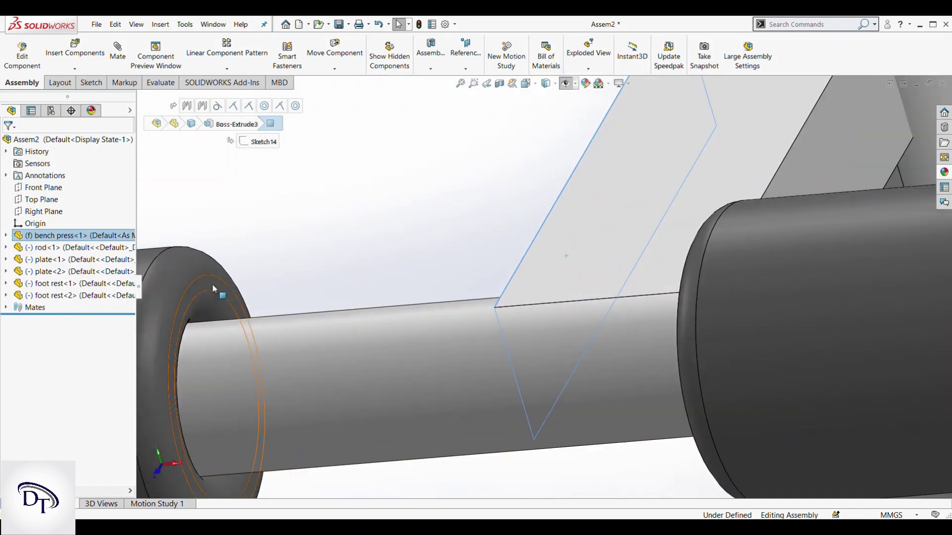
click(218, 290)
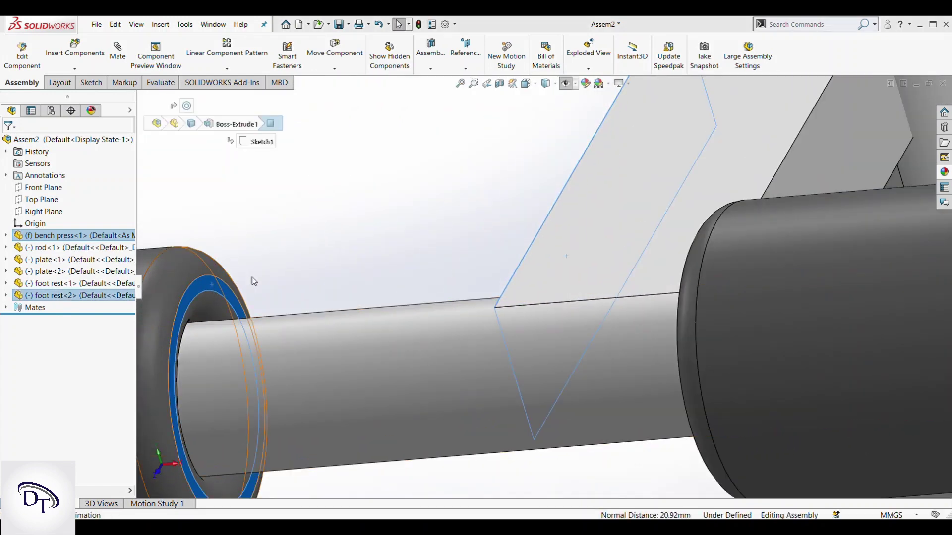
drag(252, 278, 550, 358)
scroll(550, 358, up, 5)
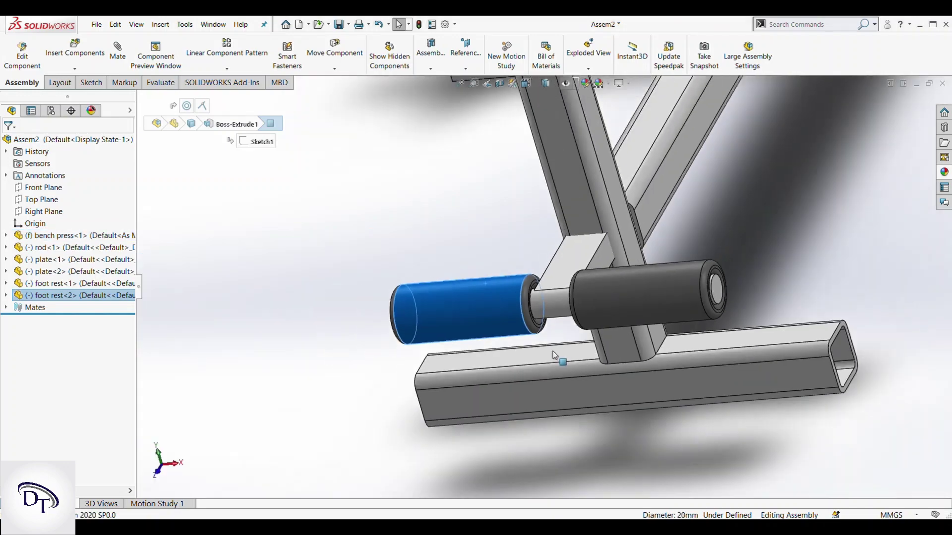
key(ctrl+z)
middle_drag(650, 356, 672, 362)
scroll(662, 322, up, 5)
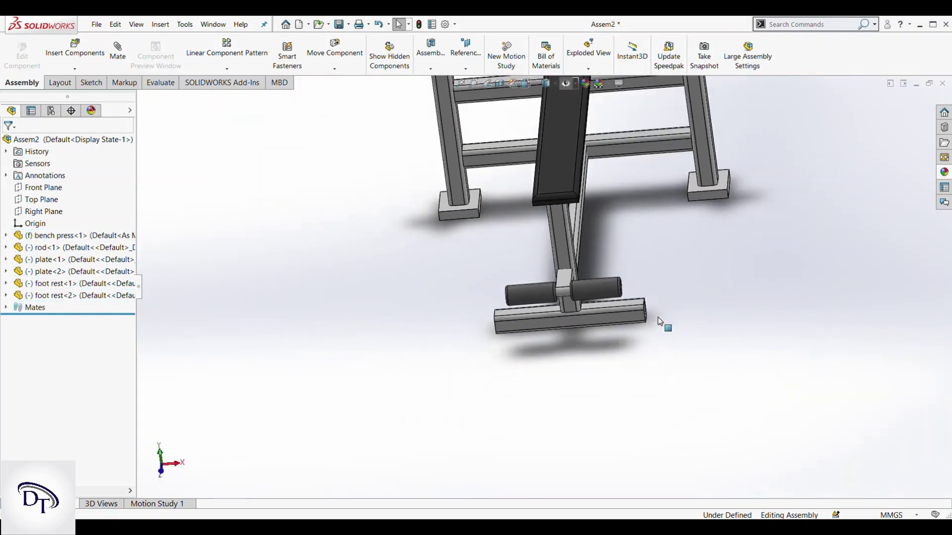
- Select the second 10 kg plate to display its Ø15 bore and Ø50 dimensions
scroll(648, 251, up, 2)
scroll(570, 198, down, 3)
scroll(565, 196, down, 4)
scroll(565, 196, up, 3)
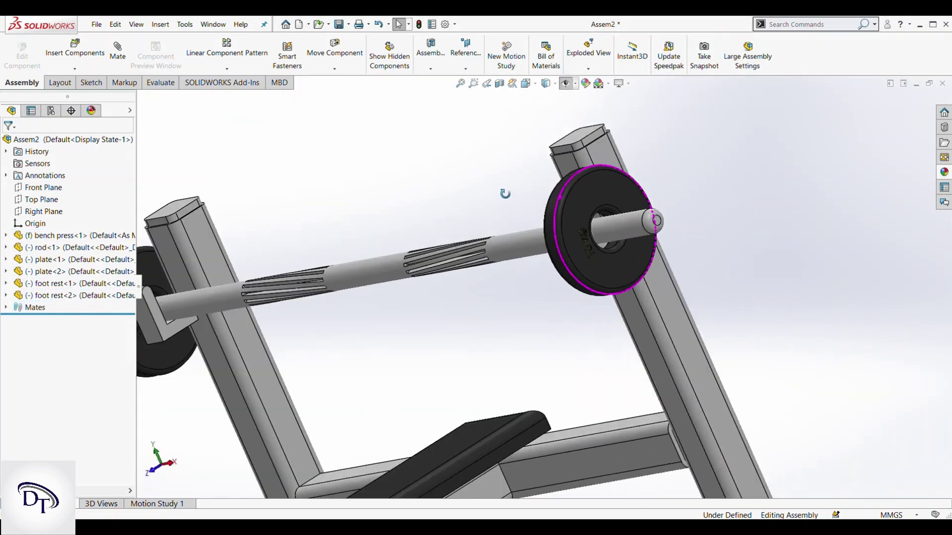
middle_drag(506, 191, 595, 211)
scroll(601, 214, down, 3)
click(599, 218)
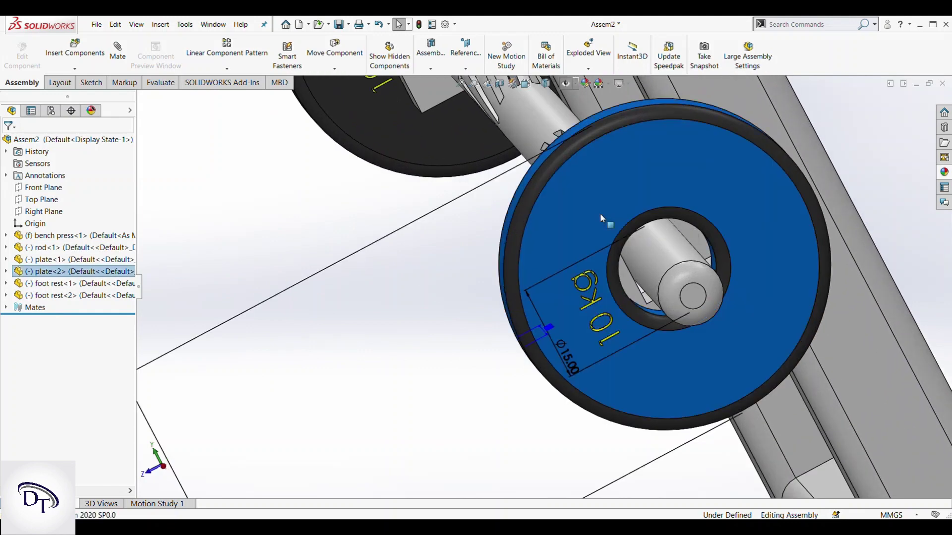
scroll(480, 272, up, 2)
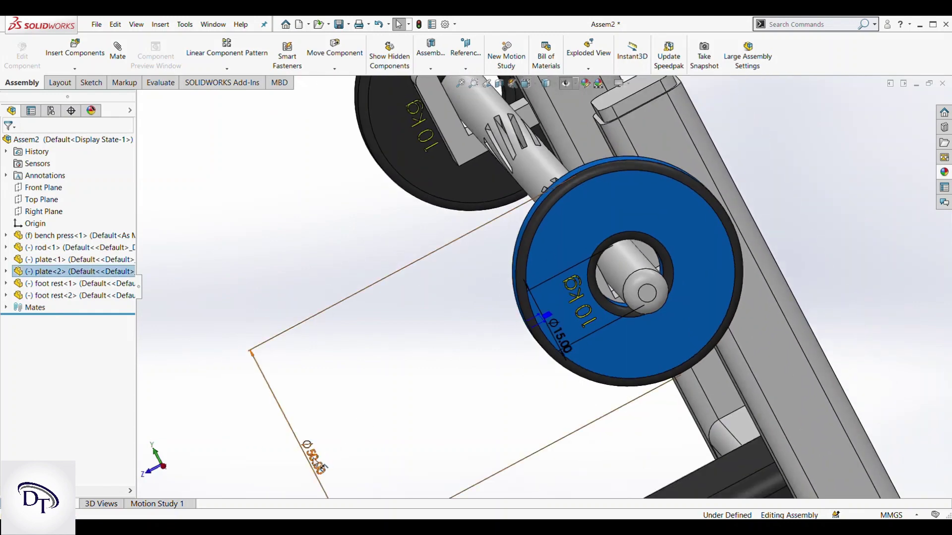
- Open the plate's diameter dimension and close it without changing the value
click(315, 456)
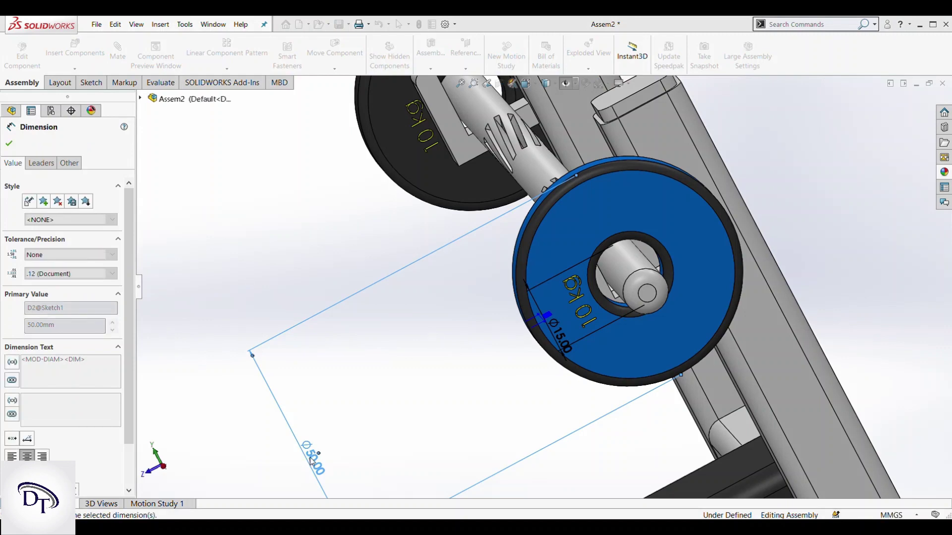
click(304, 240)
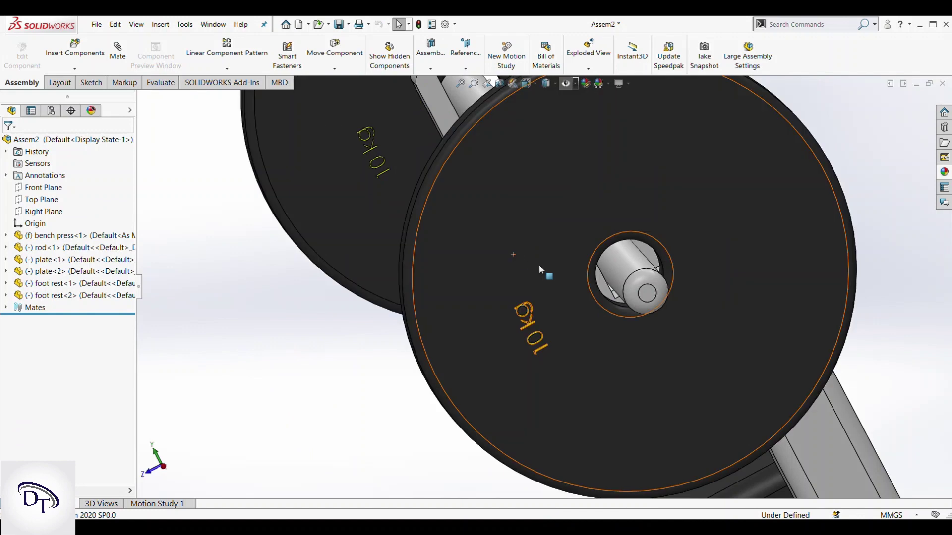
scroll(558, 275, up, 3)
scroll(560, 274, up, 2)
mouse_move(560, 274)
middle_down()
mouse_move(592, 220)
mouse_move(670, 233)
middle_up()
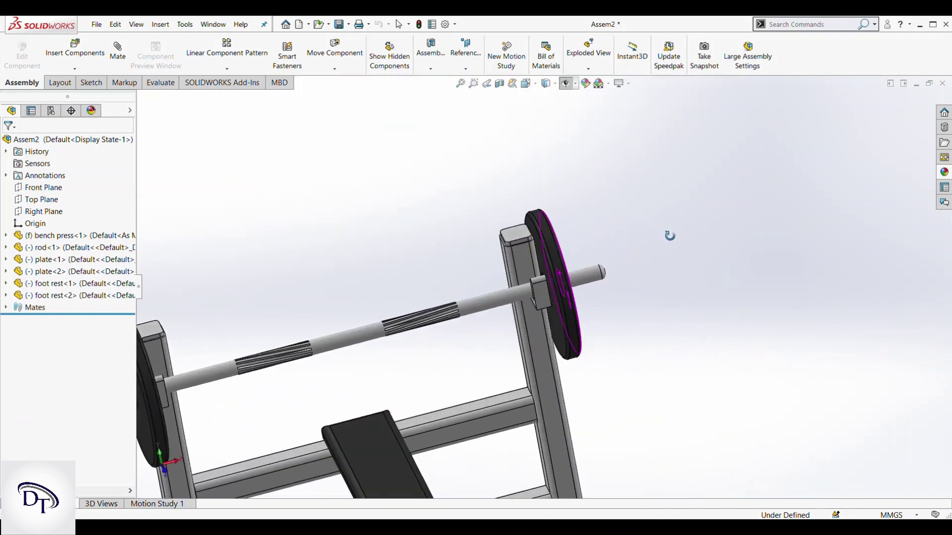
scroll(518, 325, up, 3)
scroll(486, 337, down, 2)
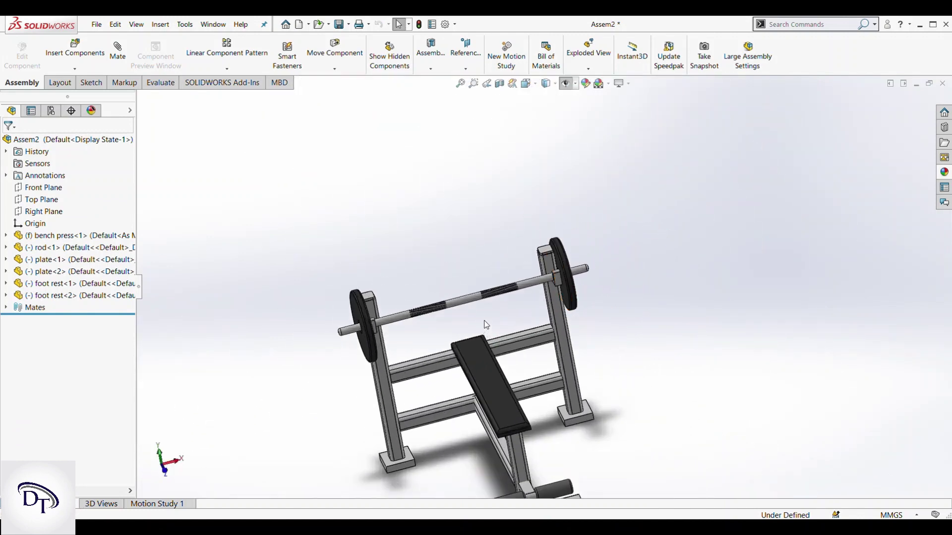
scroll(465, 243, up, 3)
middle_drag(466, 244, 523, 342)
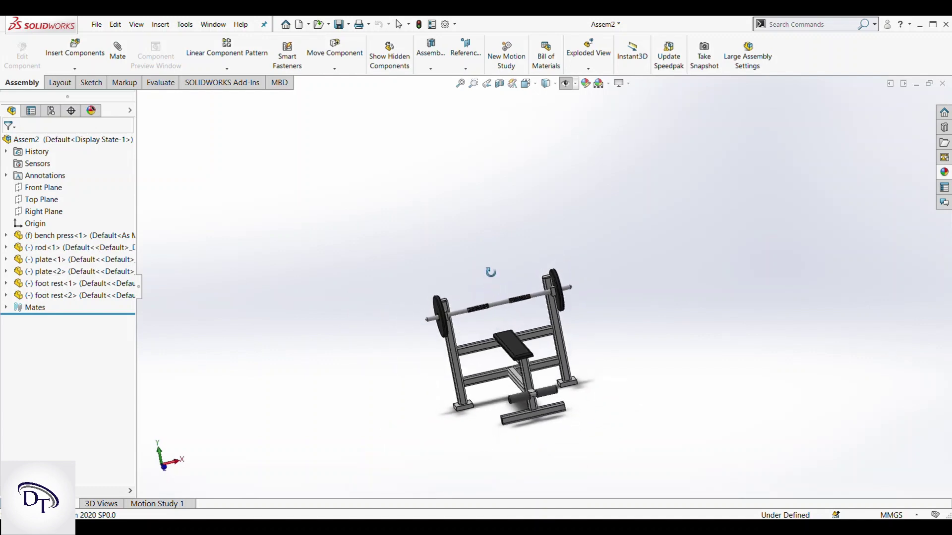
scroll(522, 344, down, 3)
key(space)
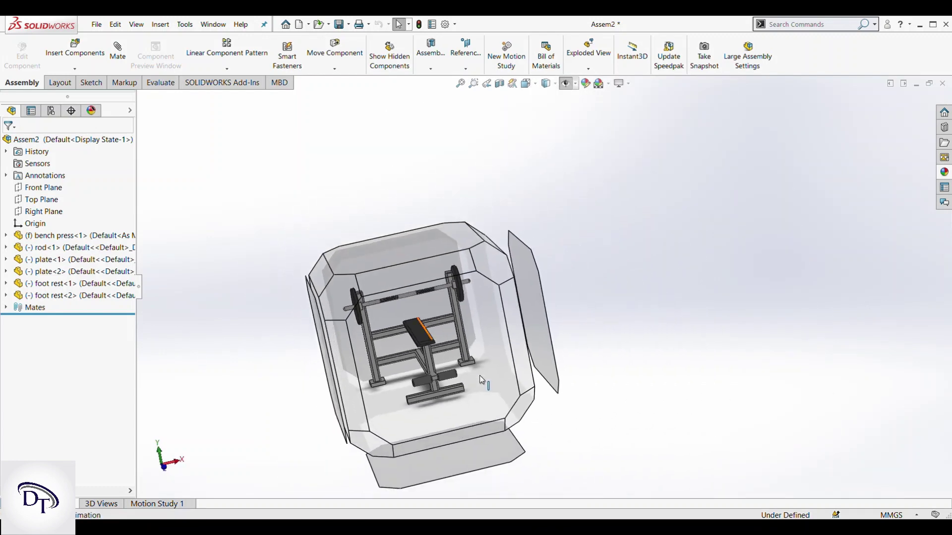
click(495, 272)
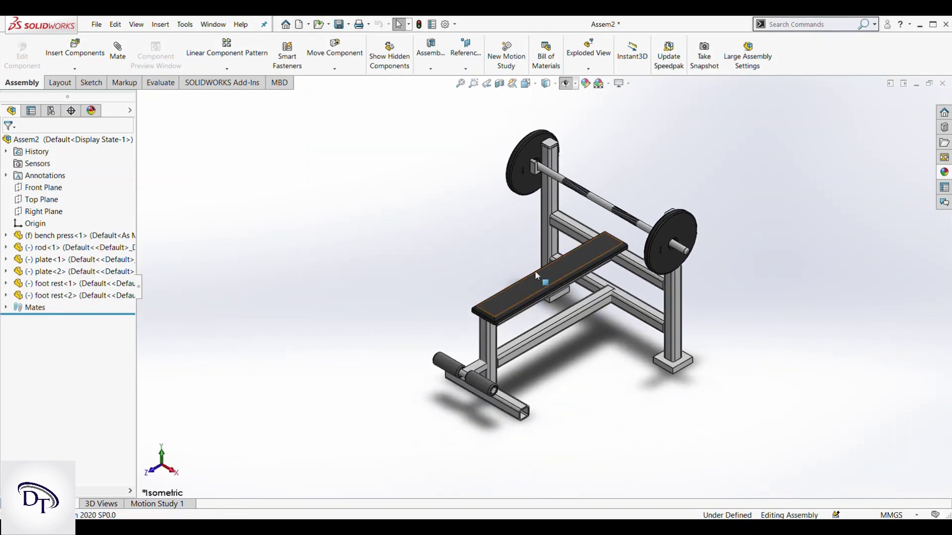
scroll(540, 259, up, 2)
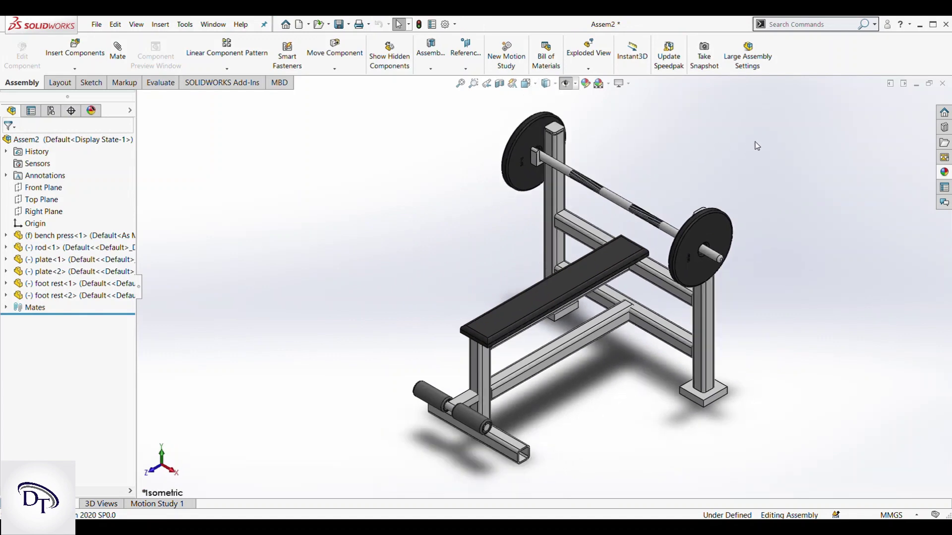
mouse_move(734, 163)
middle_down()
mouse_move(682, 153)
mouse_move(537, 243)
mouse_move(497, 331)
mouse_move(505, 395)
mouse_move(491, 349)
mouse_move(456, 345)
middle_up()
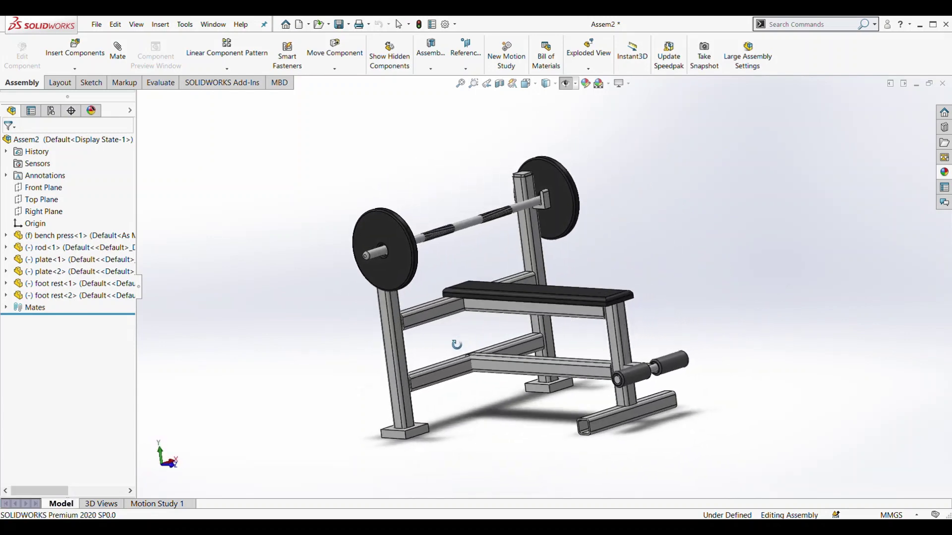
key(ctrl+7)
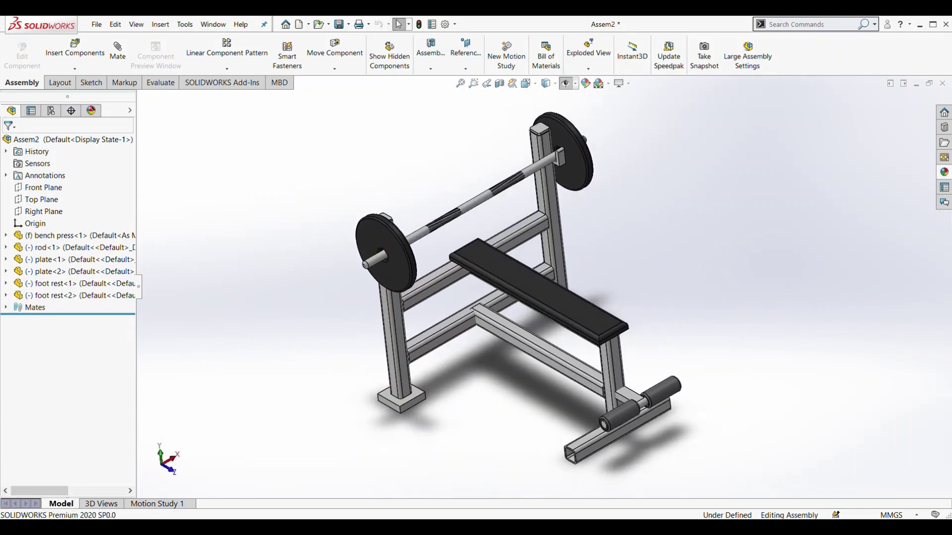